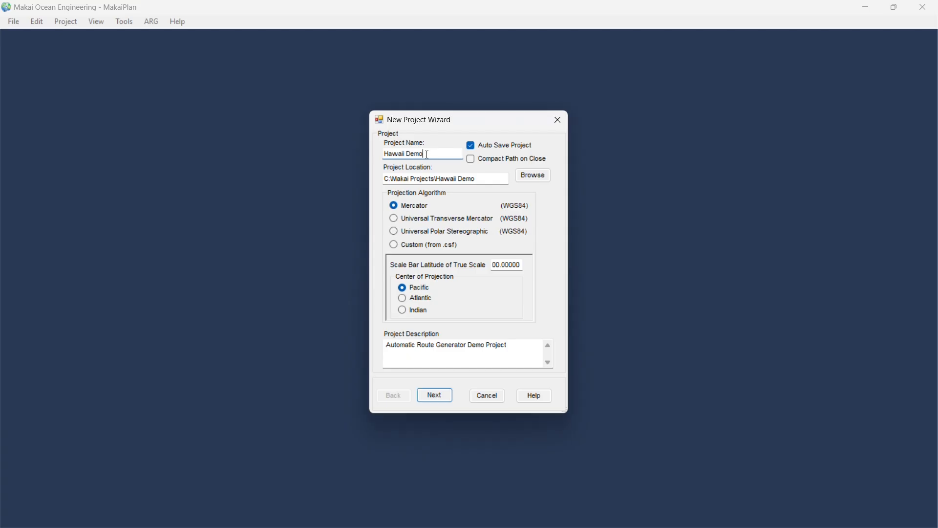
# Create the 'Hawaii Demo Setup' project using the MakaiPlan cable repository file HawaiiRefData\CableProps.mdb.
pyautogui.write('Setup')
pyautogui.click(436, 397)
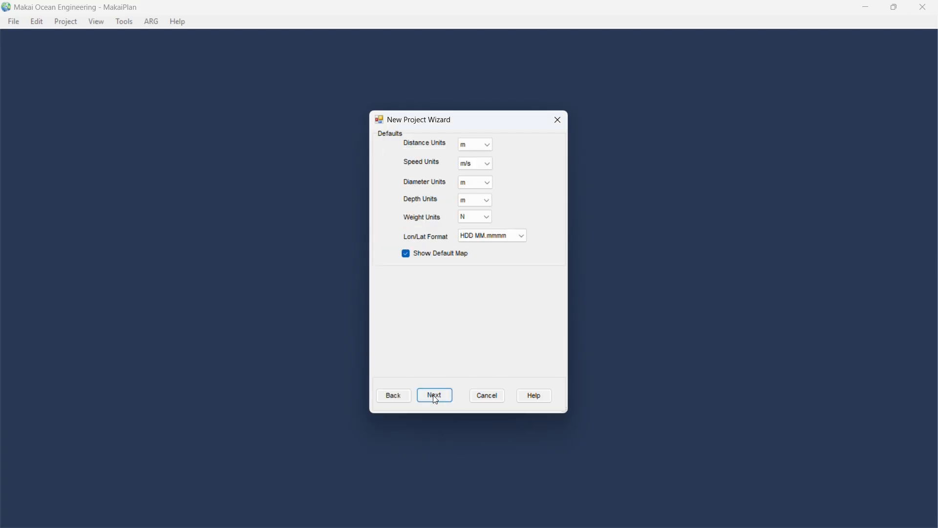
pyautogui.click(436, 396)
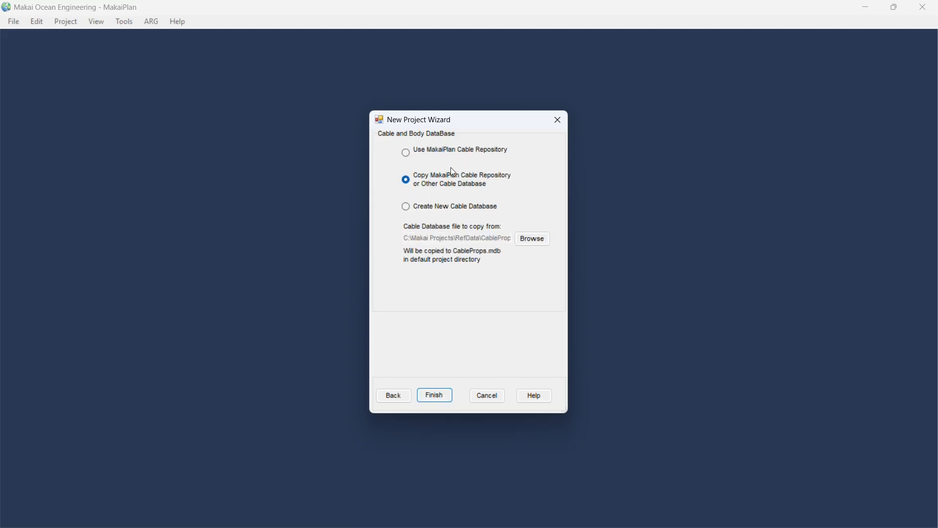
pyautogui.click(411, 151)
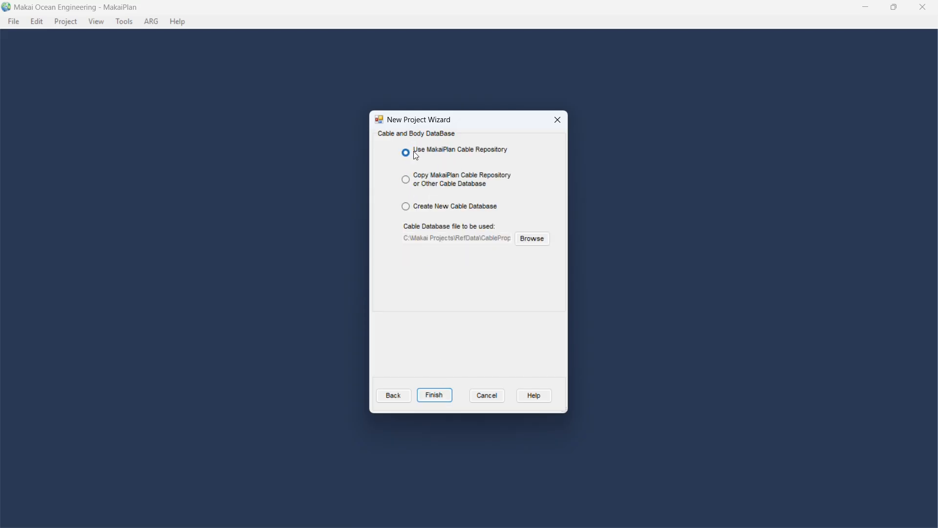
pyautogui.click(531, 239)
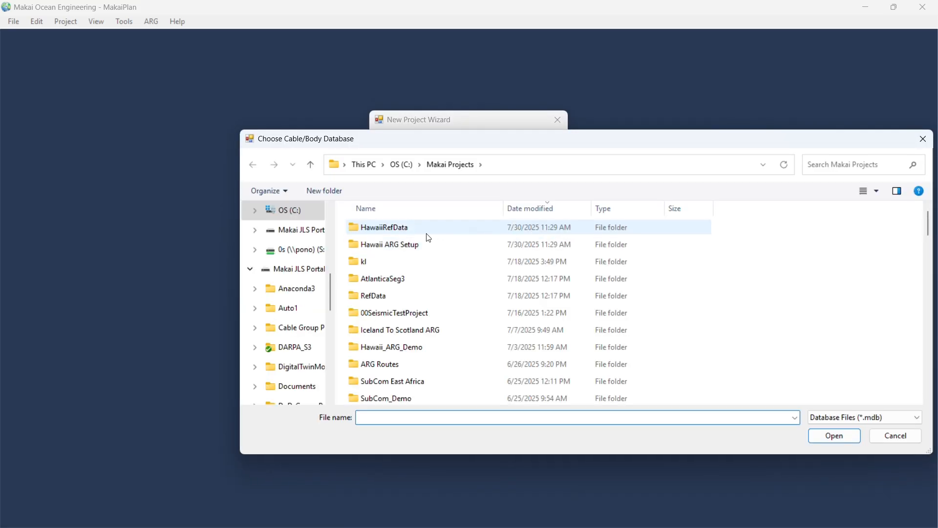
pyautogui.doubleClick(397, 230)
pyautogui.click(399, 246)
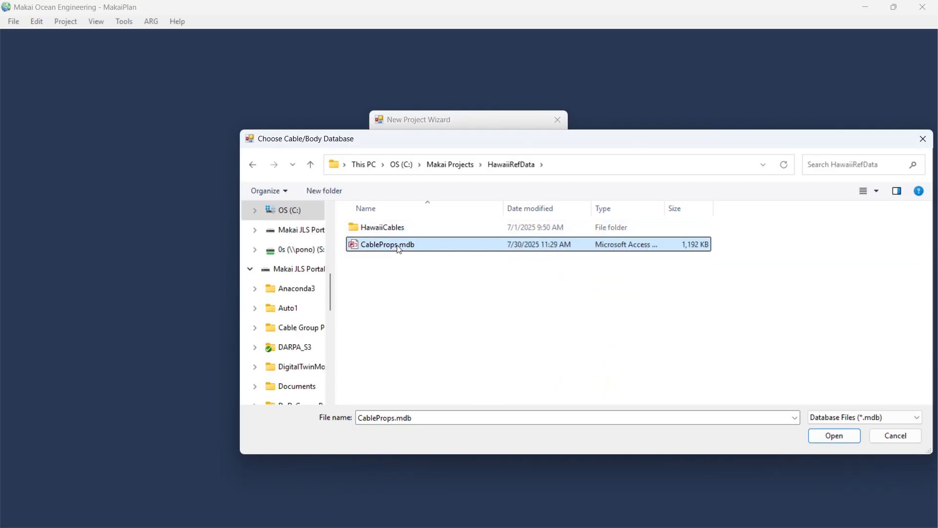
pyautogui.click(820, 434)
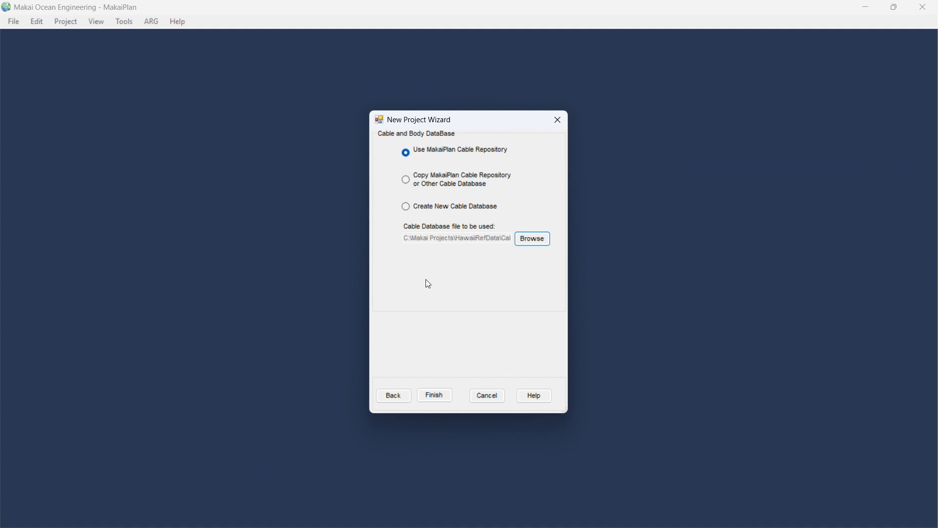
pyautogui.click(436, 396)
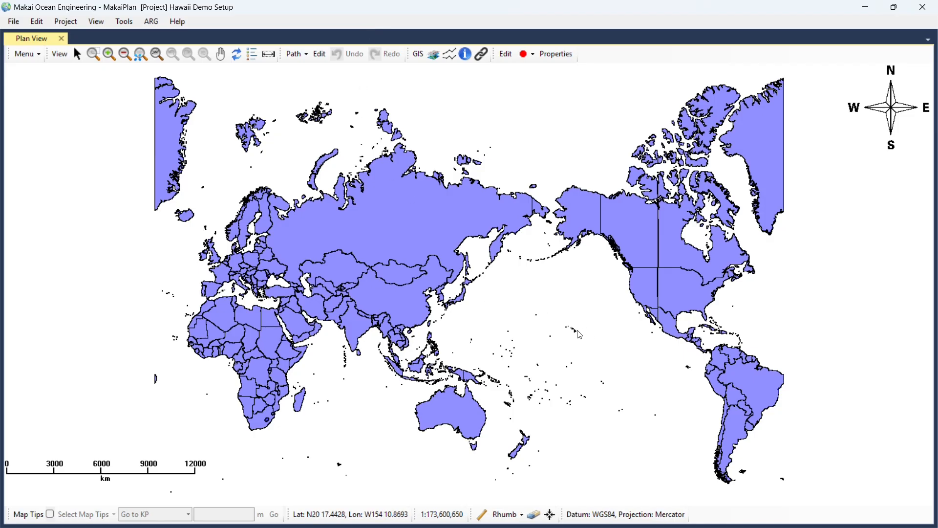
# Zoom in and pan the plan view to centre the Hawaiian island chain.
pyautogui.scroll(2, 582, 335)
pyautogui.scroll(10, 581, 335)
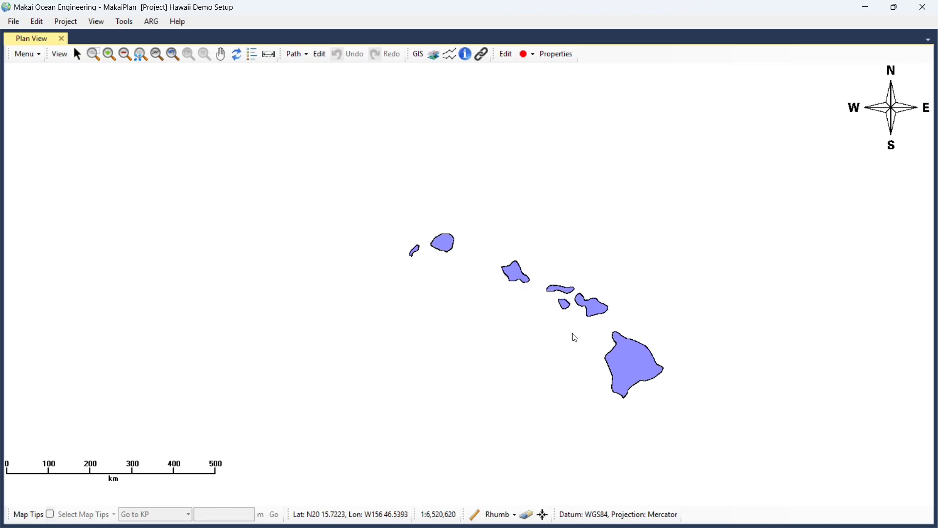
pyautogui.moveTo(572, 335); pyautogui.dragTo(464, 296, button='middle')
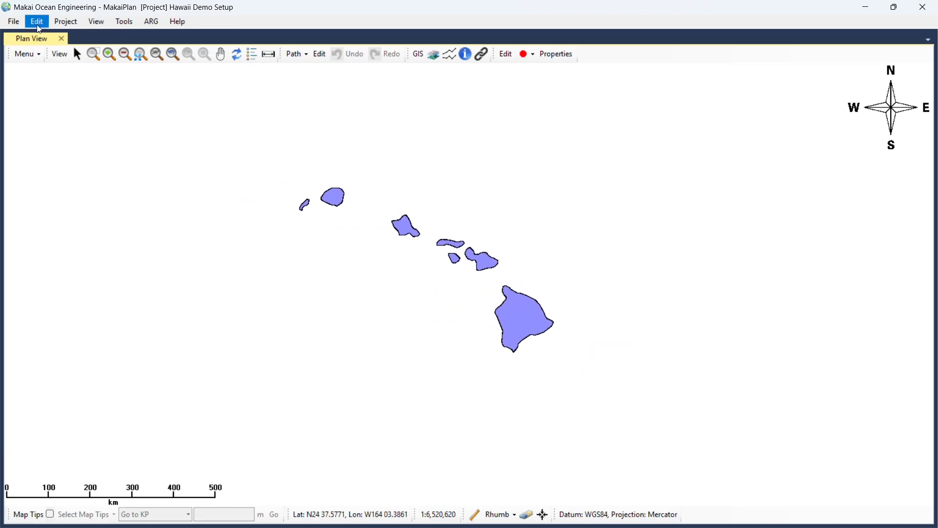
# Open the Cable List and review the SAL cable's unit cost.
pyautogui.click(52, 25)
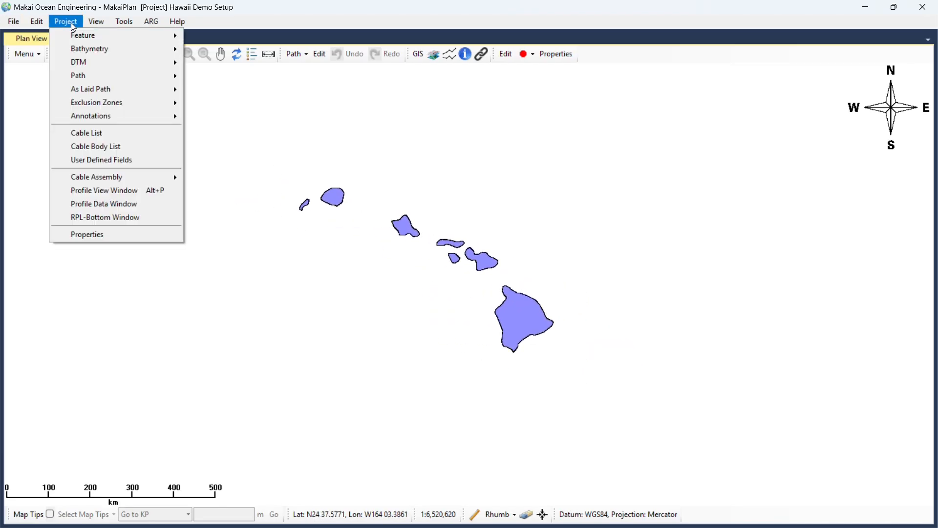
pyautogui.click(104, 133)
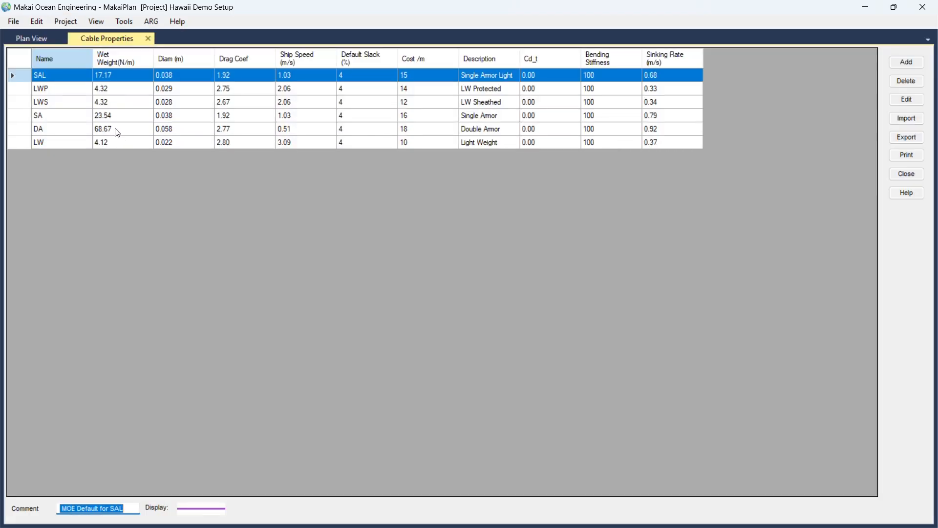
pyautogui.doubleClick(50, 79)
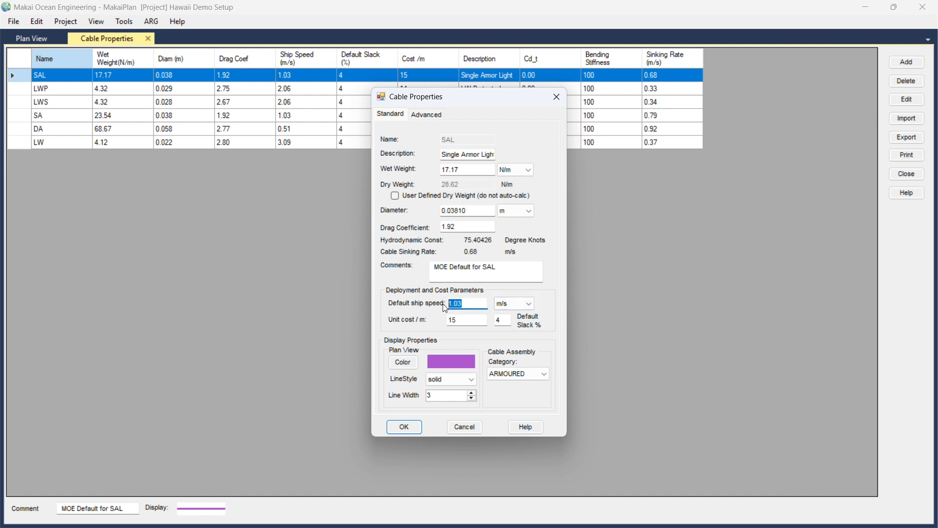
pyautogui.doubleClick(462, 320)
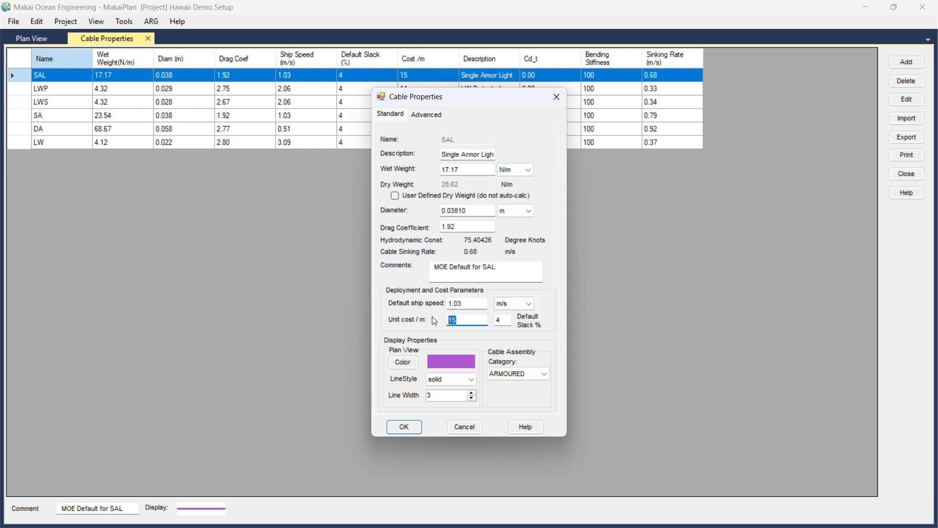
pyautogui.click(404, 427)
# Review the default ship speed of the LWP and DA cables.
pyautogui.doubleClick(49, 87)
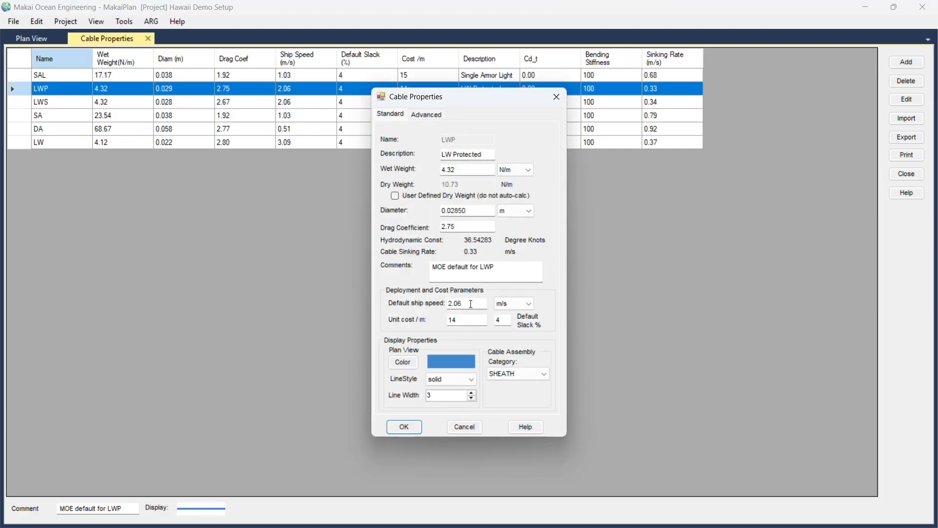
pyautogui.moveTo(471, 304); pyautogui.dragTo(445, 324)
pyautogui.click(403, 427)
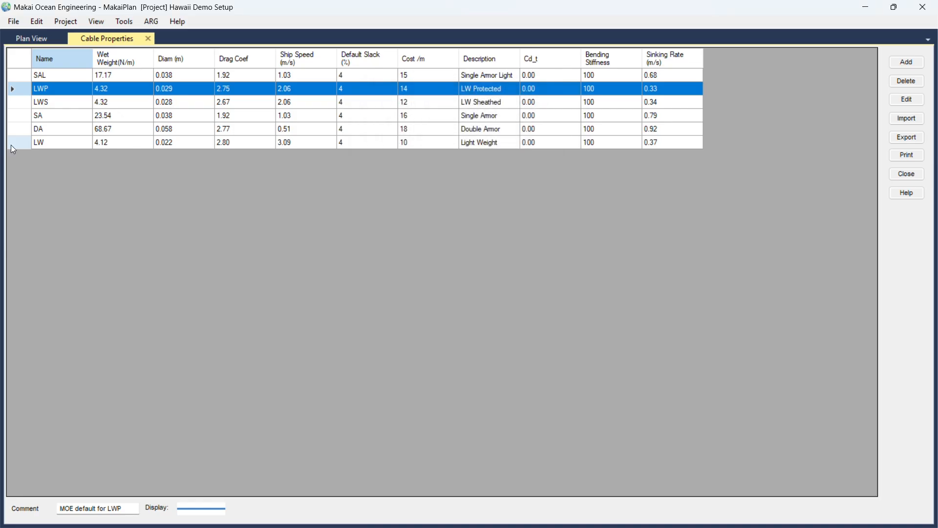
pyautogui.doubleClick(52, 133)
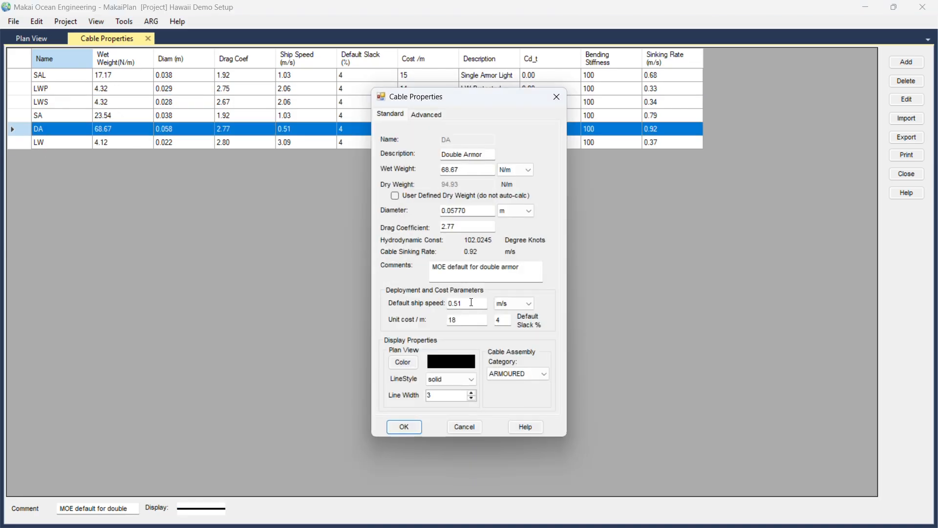
pyautogui.moveTo(472, 302); pyautogui.dragTo(436, 315)
pyautogui.click(407, 428)
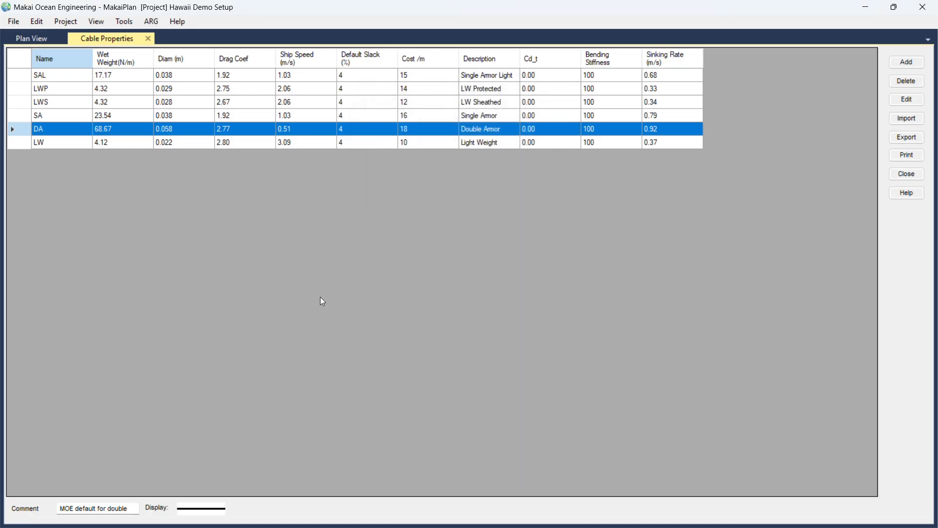
# Close the cable table and load Q40.grd as EPSG 4326 bathymetry with negative elevations.
pyautogui.click(148, 39)
pyautogui.click(68, 22)
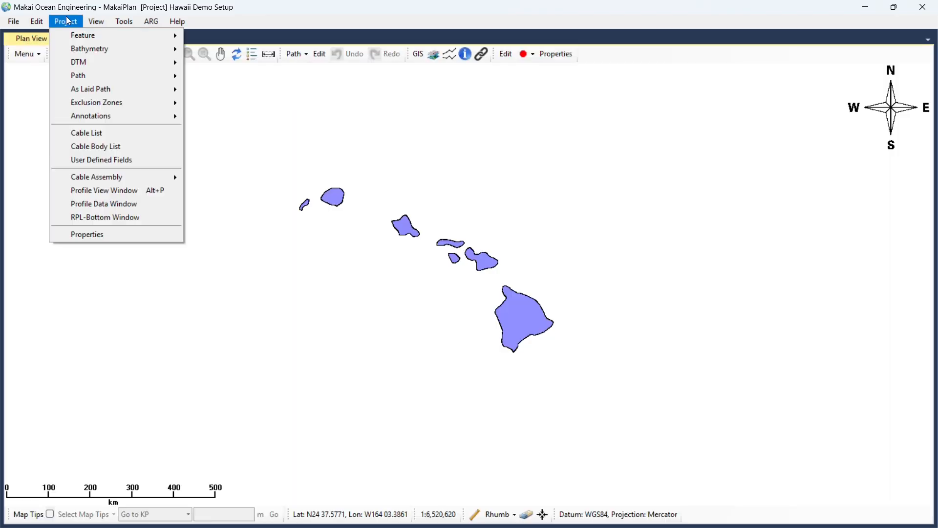
pyautogui.moveTo(146, 49)
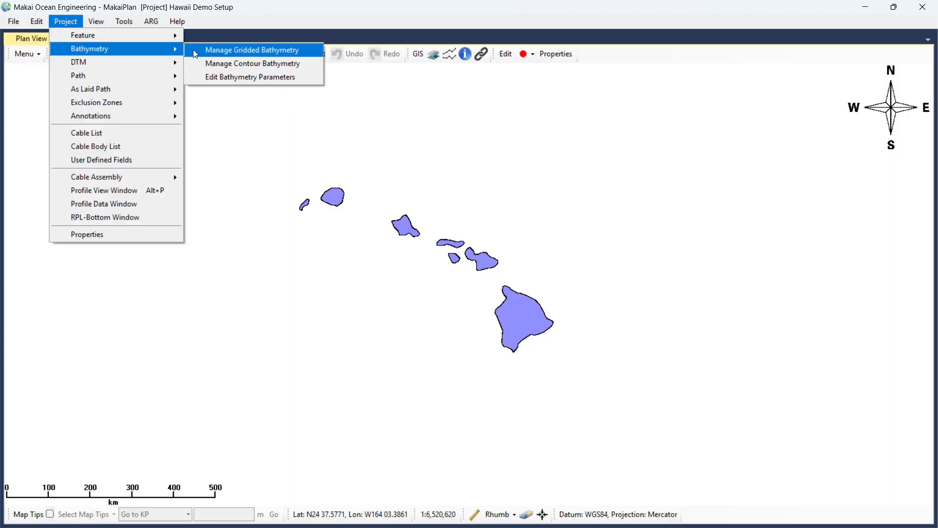
pyautogui.click(232, 51)
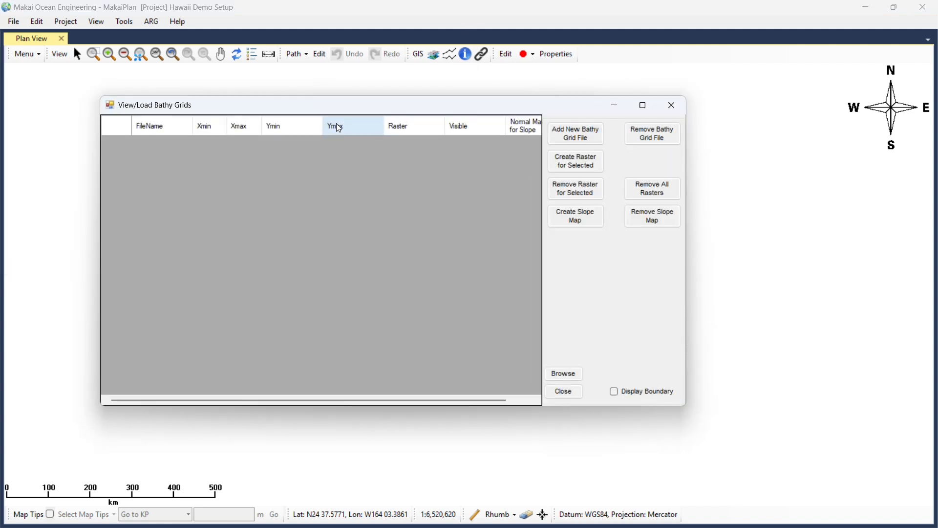
pyautogui.click(585, 138)
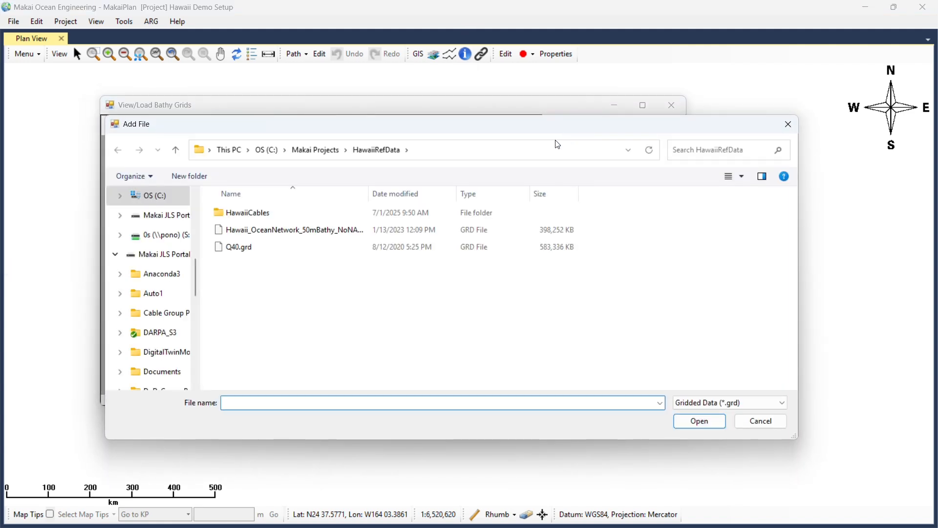
pyautogui.click(256, 247)
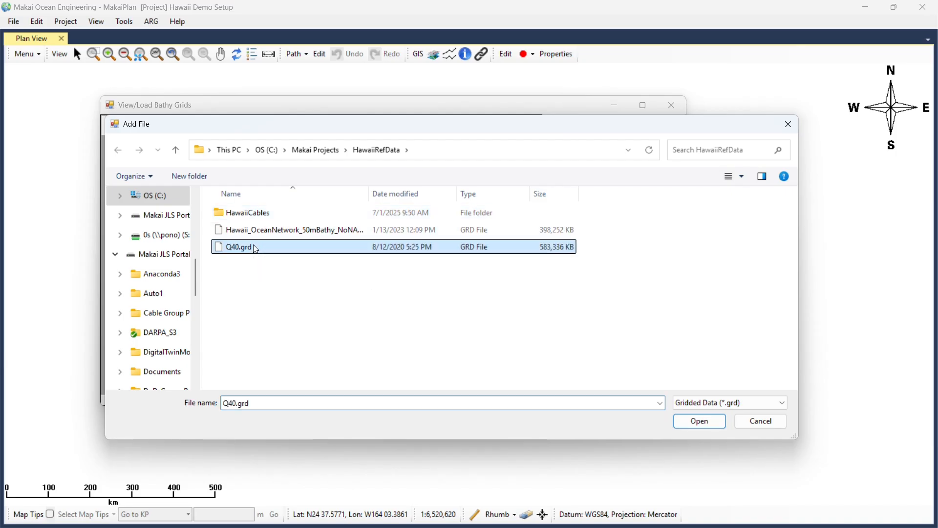
pyautogui.click(700, 421)
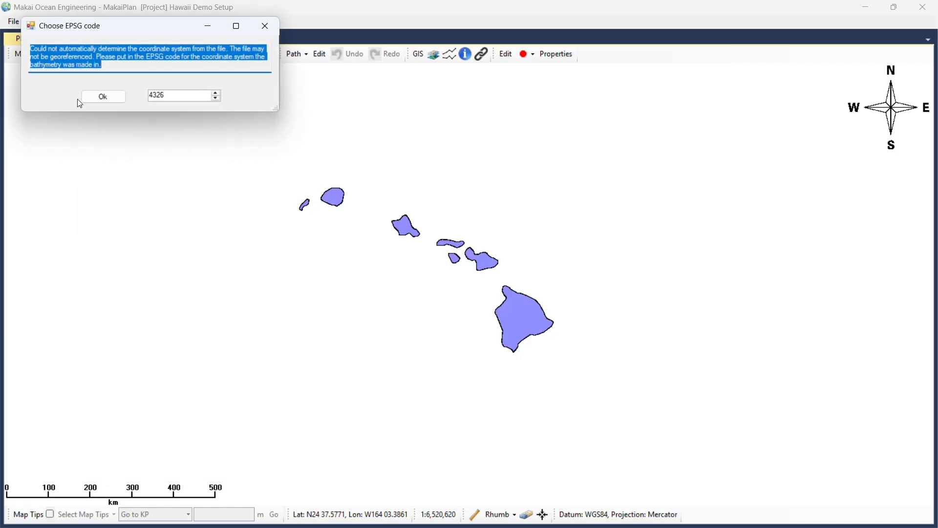
pyautogui.click(82, 100)
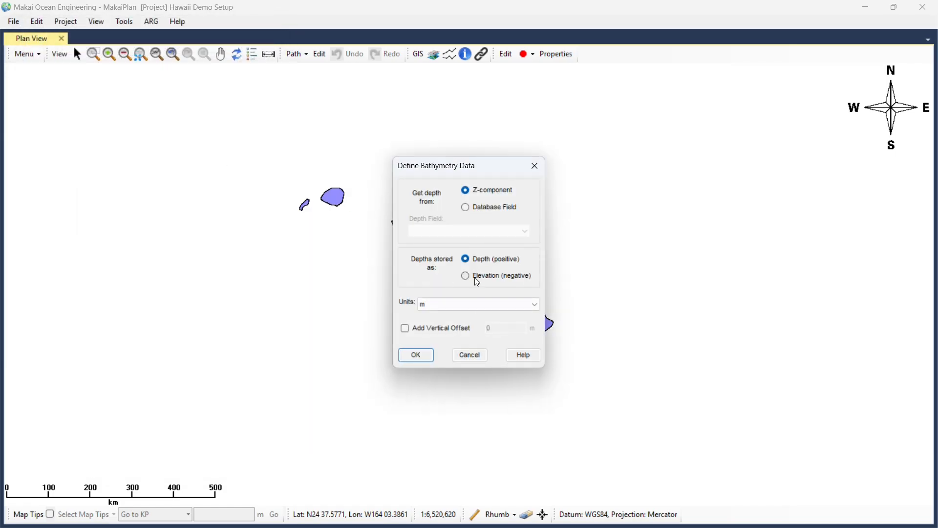
pyautogui.click(477, 279)
pyautogui.click(417, 358)
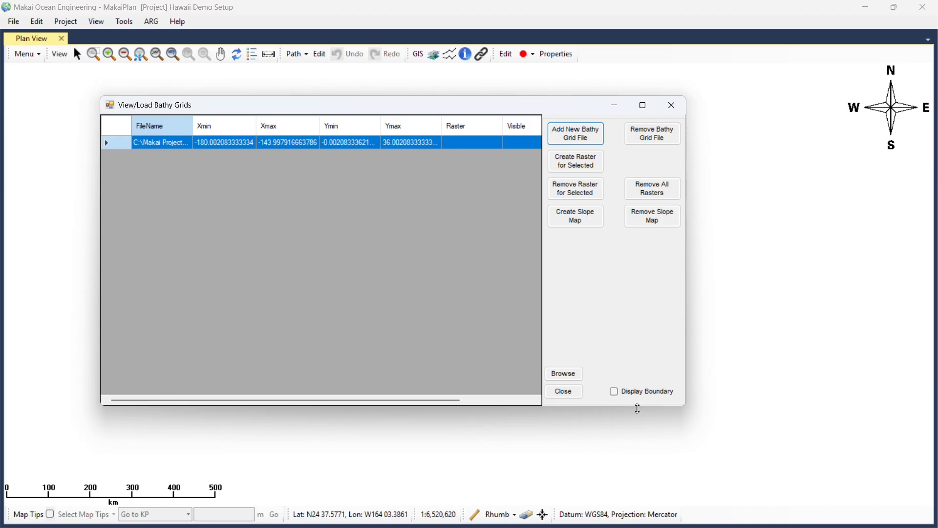
# Show the Q40 grid boundary and apply a generated hillshade raster to the plan view.
pyautogui.click(614, 391)
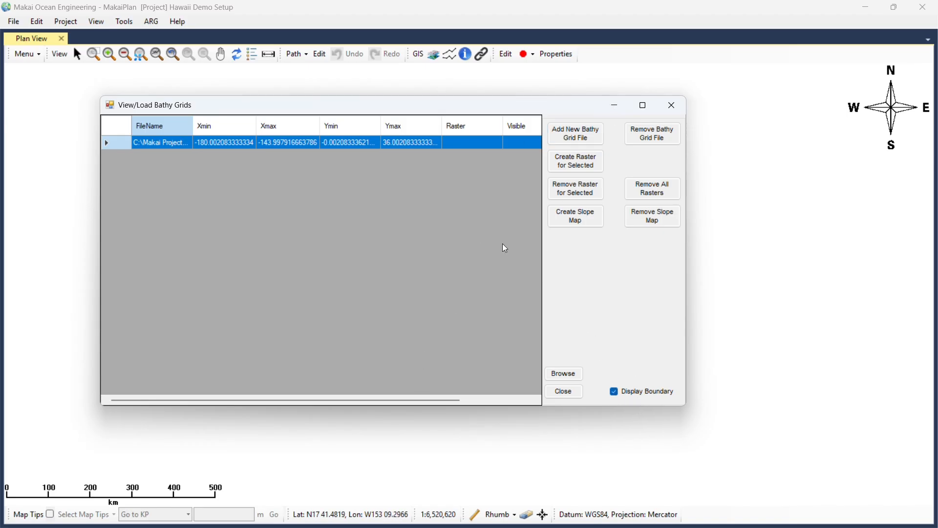
pyautogui.click(579, 170)
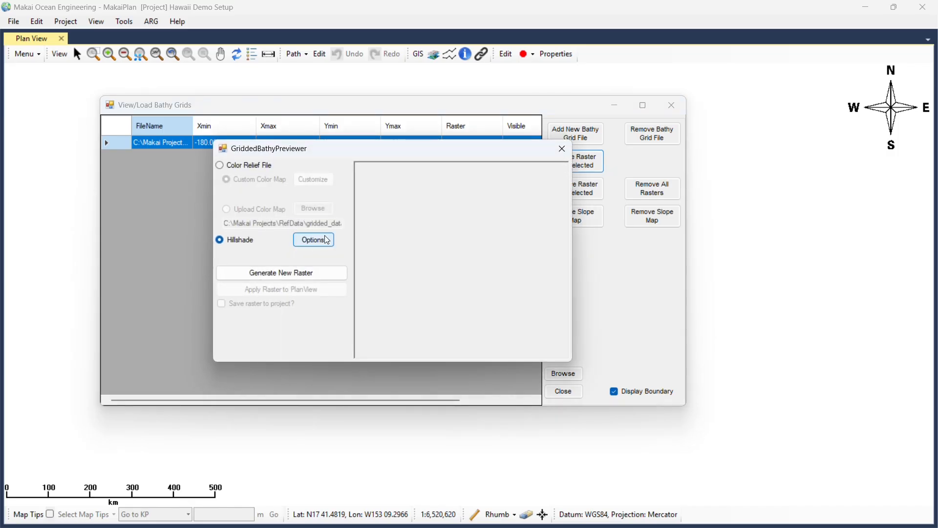
pyautogui.click(269, 271)
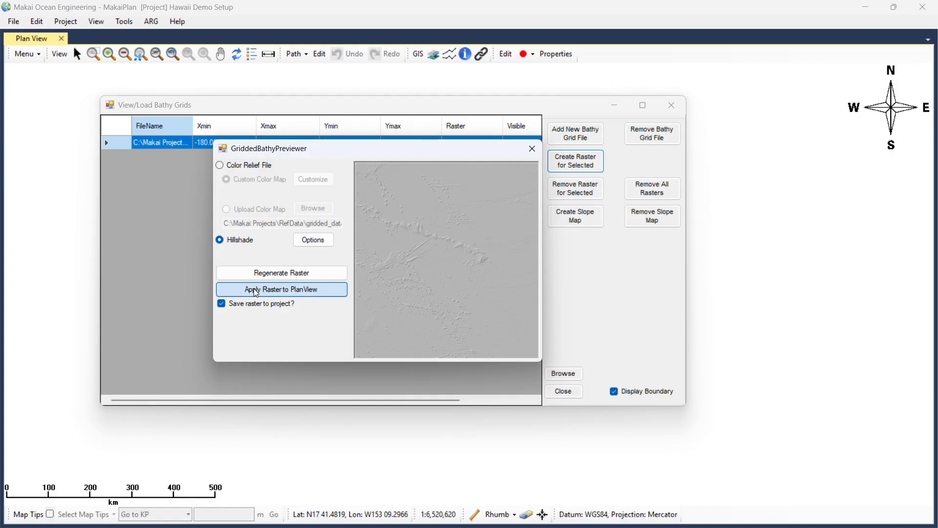
pyautogui.click(288, 288)
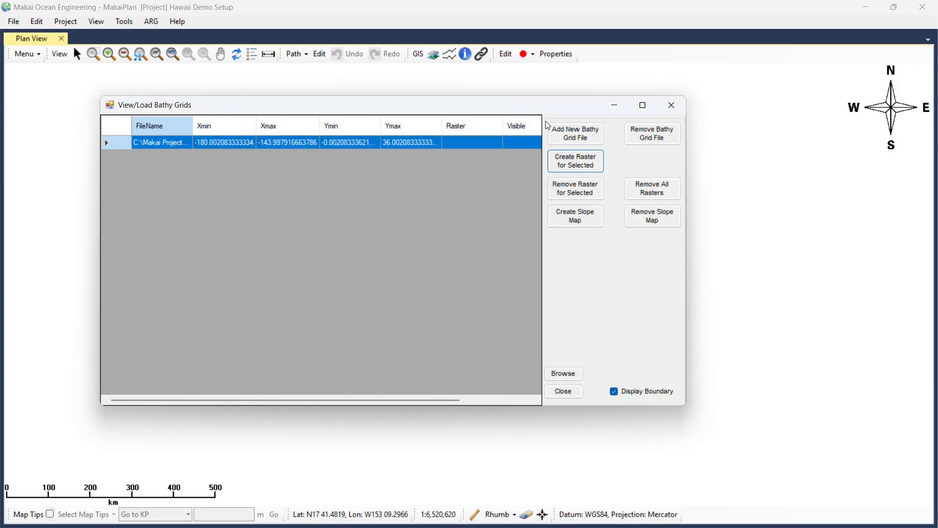
# Minimize the bathymetry grids window, zoom out, and bring GEBCO's Gridded Bathymetry Data page forward.
pyautogui.click(616, 107)
pyautogui.scroll(-1, 459, 240)
pyautogui.scroll(-1, 459, 241)
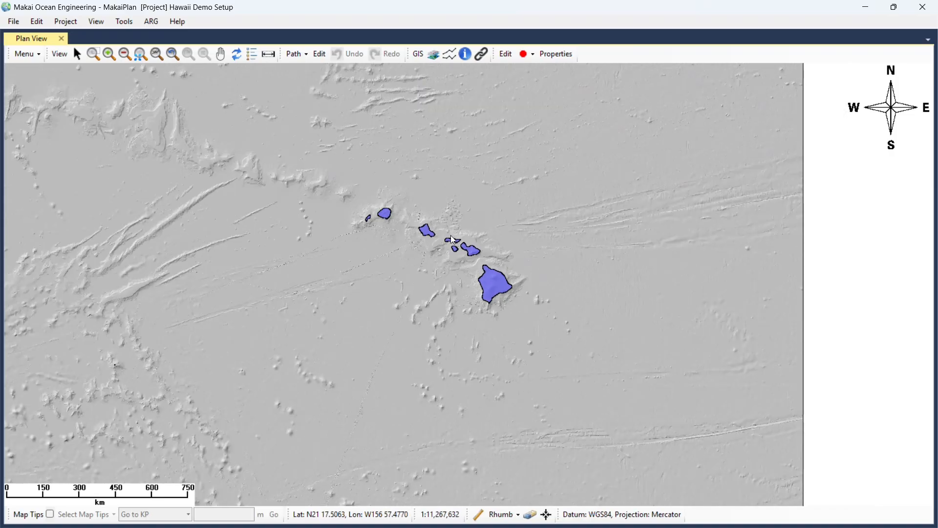
pyautogui.moveTo(937, 195); pyautogui.dragTo(518, 2)
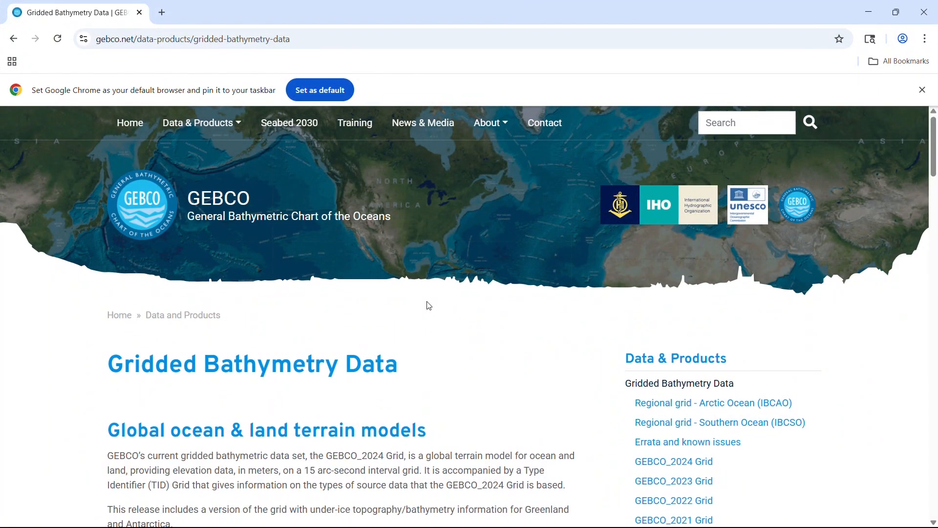
# Open GEBCO's user-defined area download app from the Gridded Bathymetry Data page.
pyautogui.click(311, 37)
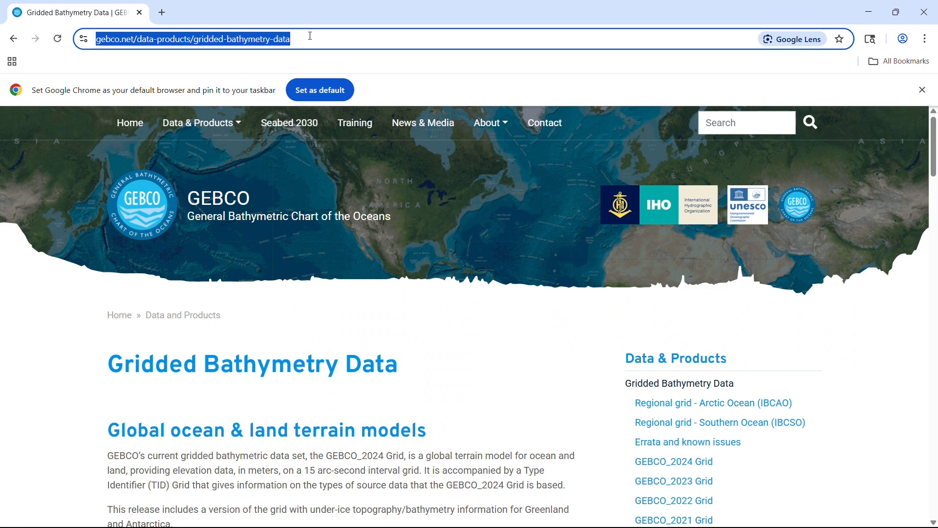
pyautogui.click(311, 37)
pyautogui.scroll(-7, 400, 360)
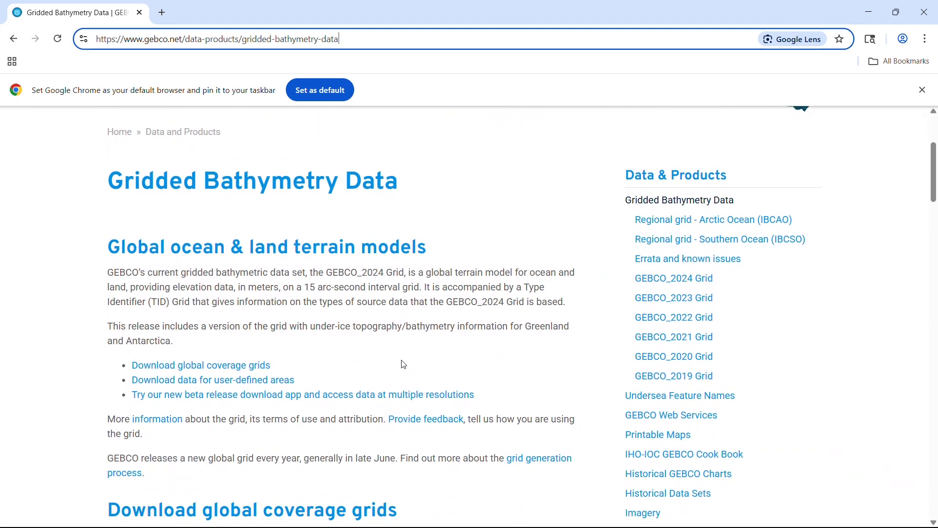
pyautogui.scroll(-9, 405, 363)
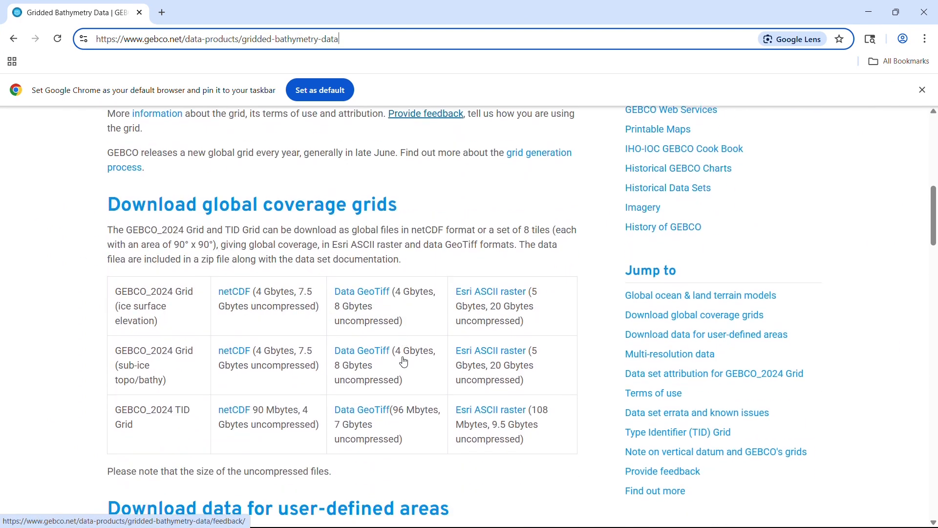
pyautogui.click(361, 333)
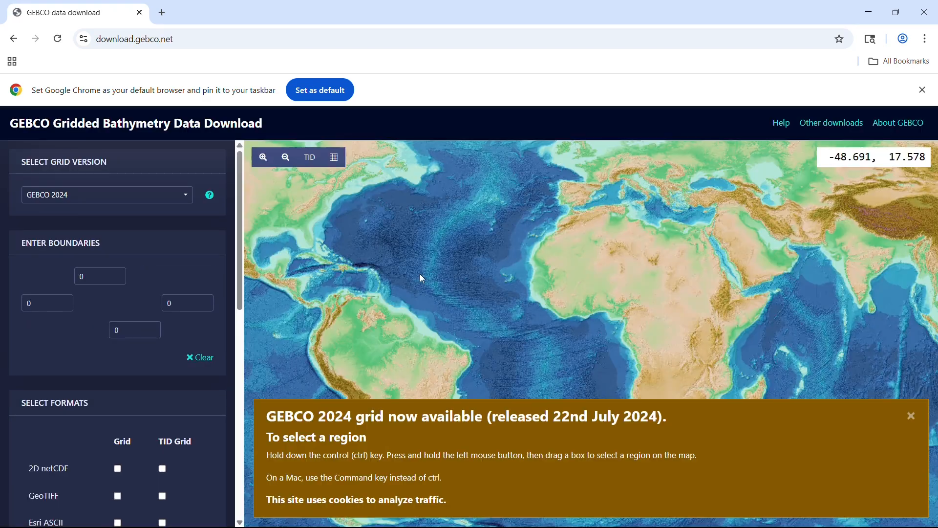
# Dismiss the grid-release announcement and pan and zoom the map to Hawaii.
pyautogui.click(913, 416)
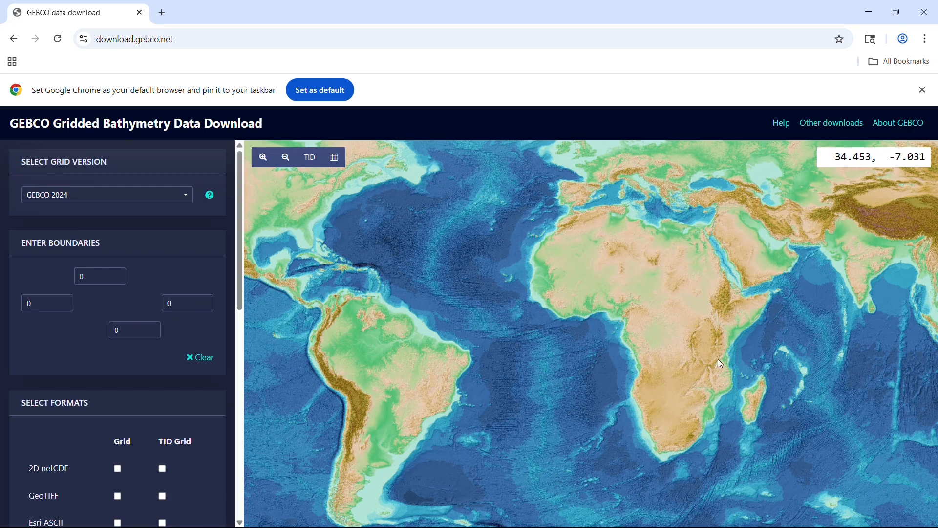
pyautogui.moveTo(718, 359); pyautogui.dragTo(399, 314)
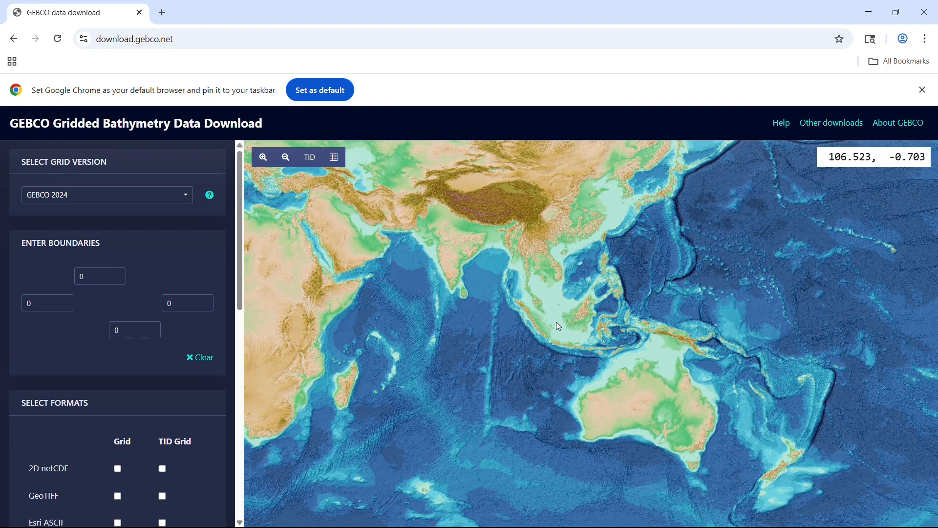
pyautogui.moveTo(556, 322); pyautogui.dragTo(312, 342)
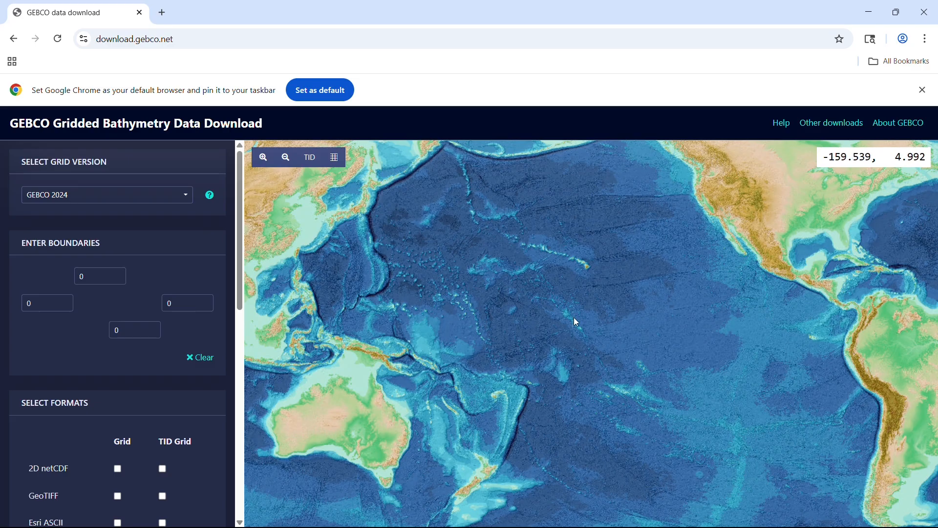
pyautogui.scroll(5, 582, 259)
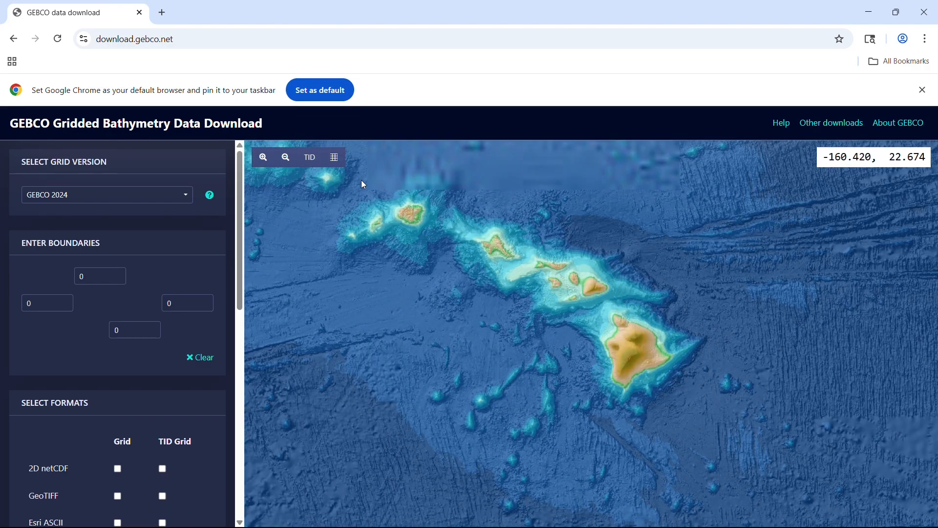
# Add the Hawaii area (-160.4707 to -153.5098, 17.9165 to 22.8208) as a GeoTIFF grid to the basket.
pyautogui.moveTo(363, 177); pyautogui.dragTo(746, 445)
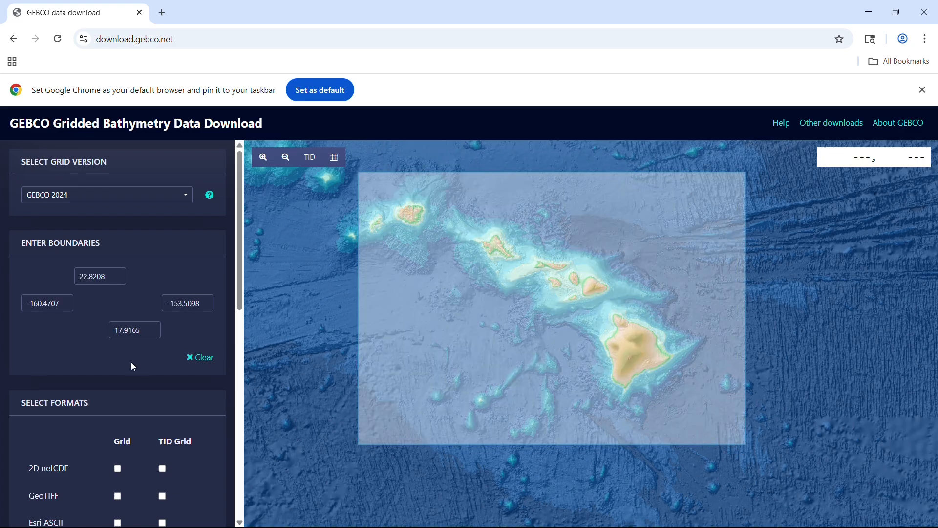
pyautogui.scroll(-1, 130, 361)
pyautogui.scroll(-2, 132, 366)
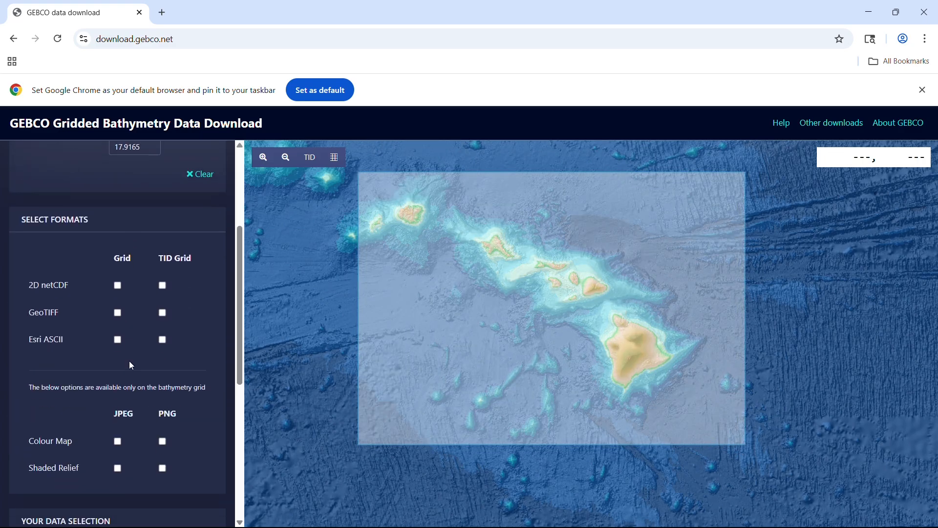
pyautogui.click(117, 312)
pyautogui.scroll(-1, 130, 324)
pyautogui.scroll(-2, 130, 324)
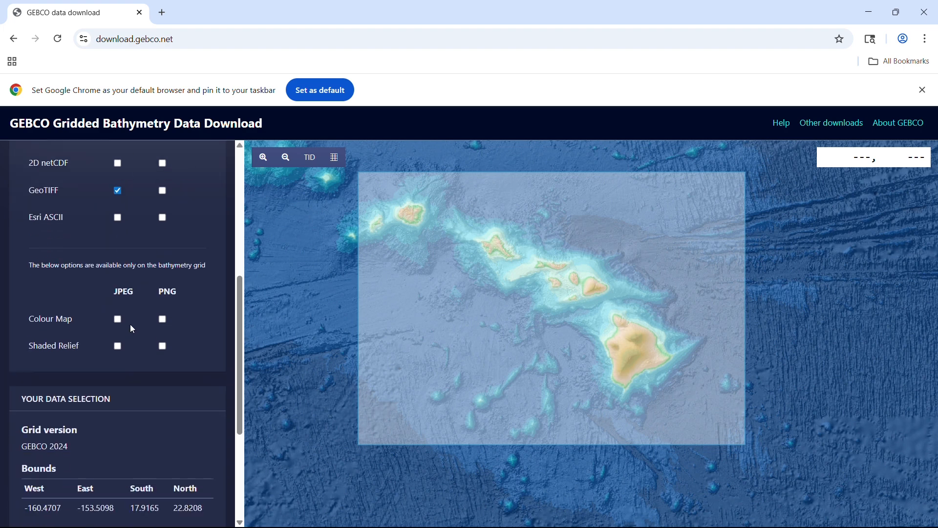
pyautogui.scroll(-3, 131, 328)
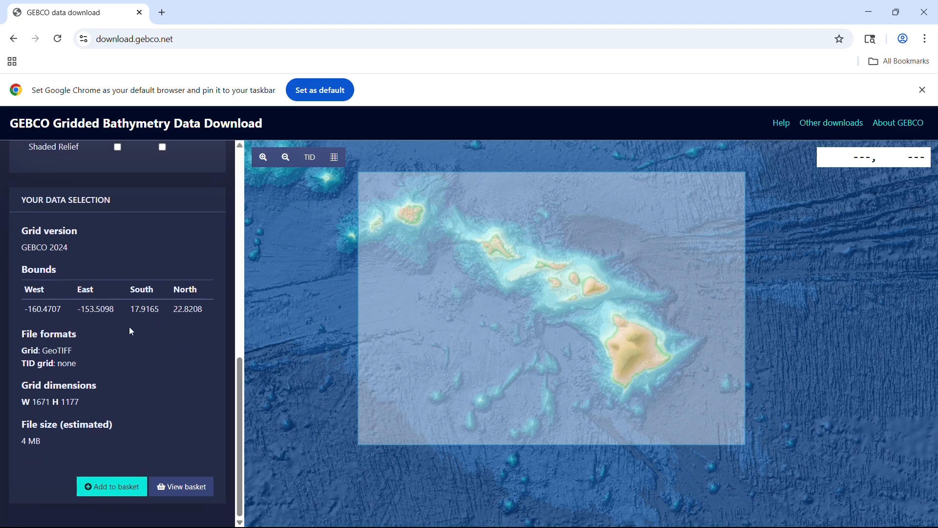
pyautogui.click(101, 489)
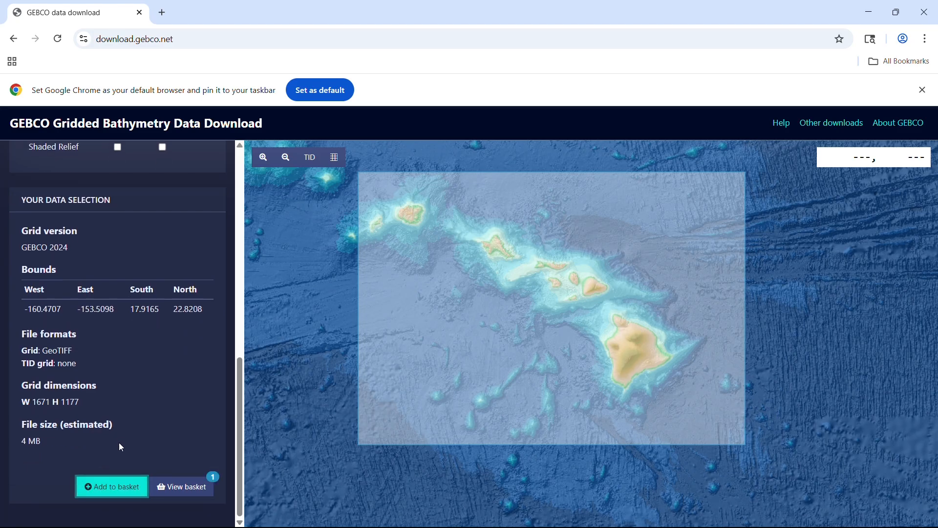
# Download the basket contents and show the downloaded zip in the Downloads folder.
pyautogui.click(169, 488)
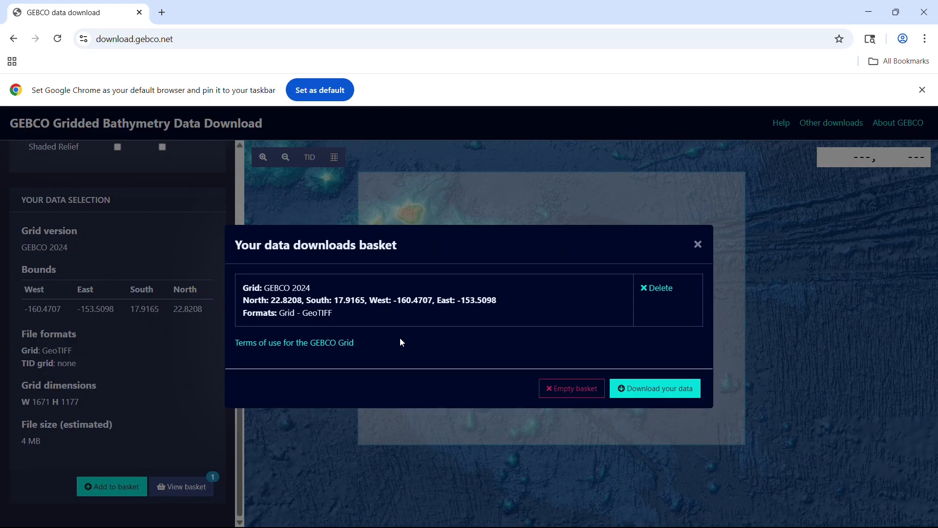
pyautogui.click(665, 392)
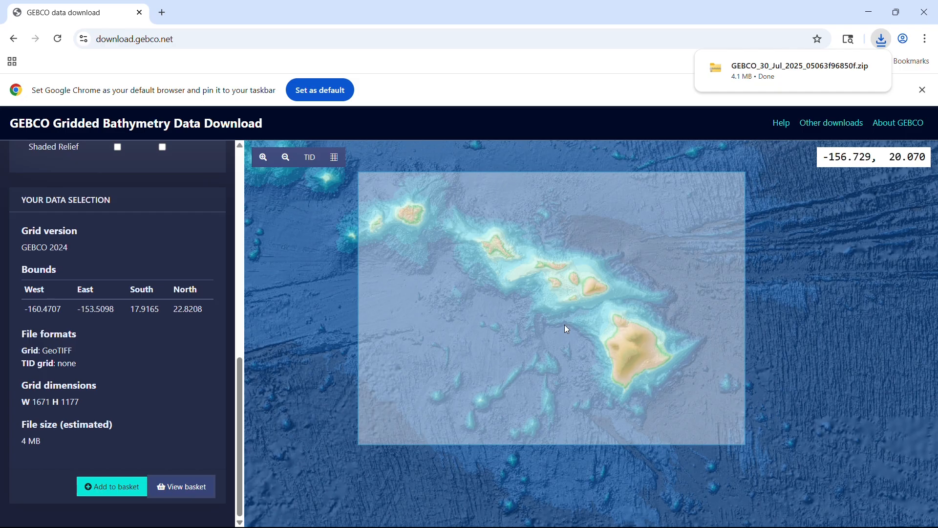
pyautogui.rightClick(794, 78)
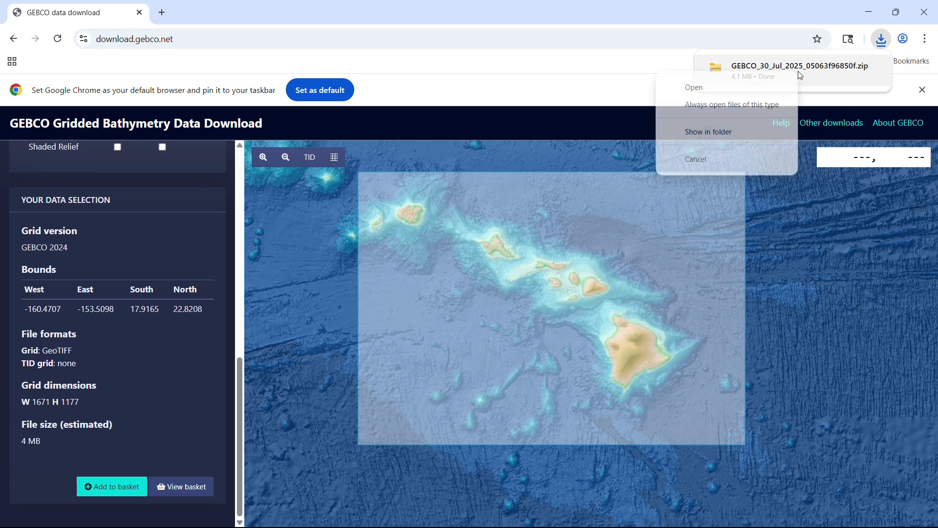
pyautogui.click(712, 132)
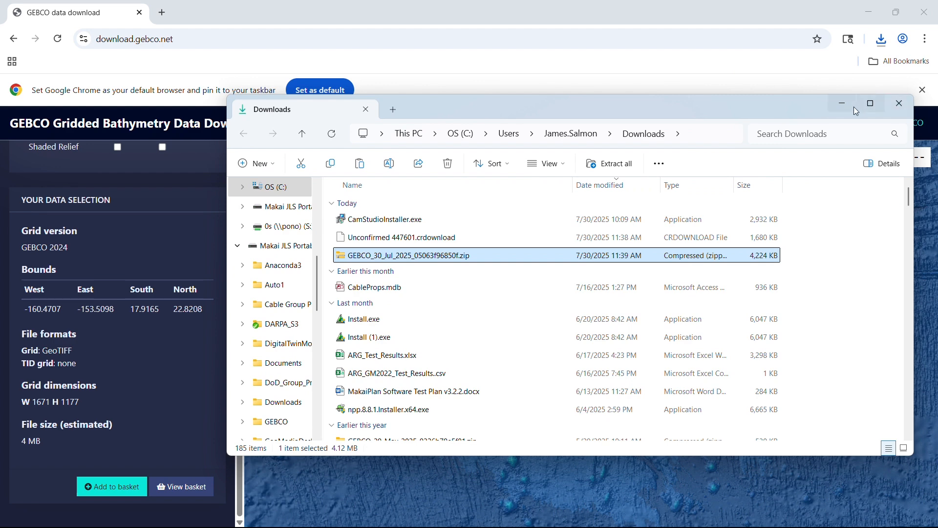
pyautogui.click(835, 106)
# Return to MakaiPlan and start adding an ESRI Shapefile database through Add GIS Data.
pyautogui.click(865, 11)
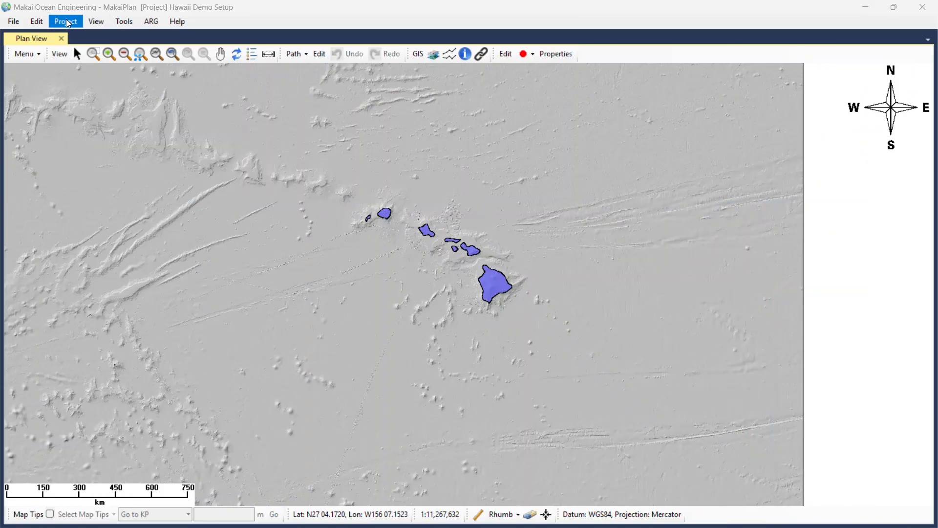
pyautogui.click(68, 23)
pyautogui.moveTo(97, 38)
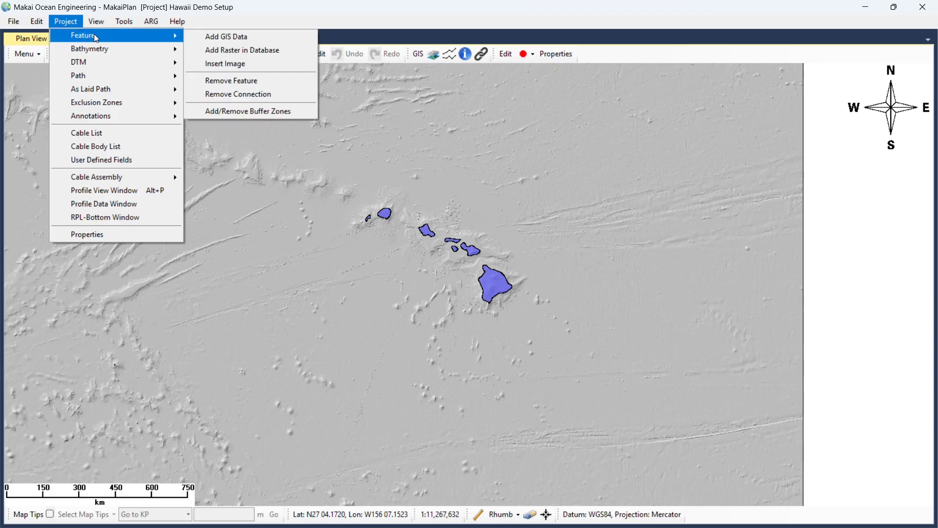
pyautogui.click(226, 37)
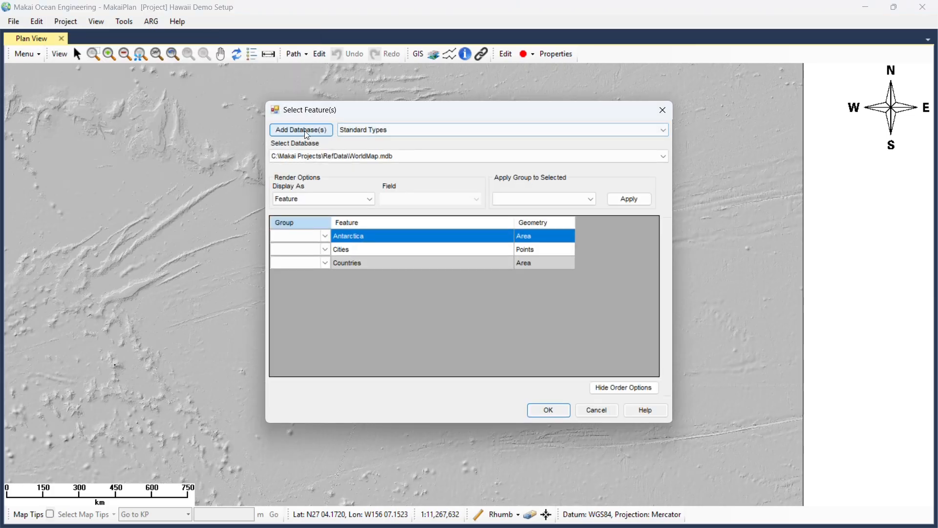
pyautogui.click(372, 130)
pyautogui.click(371, 165)
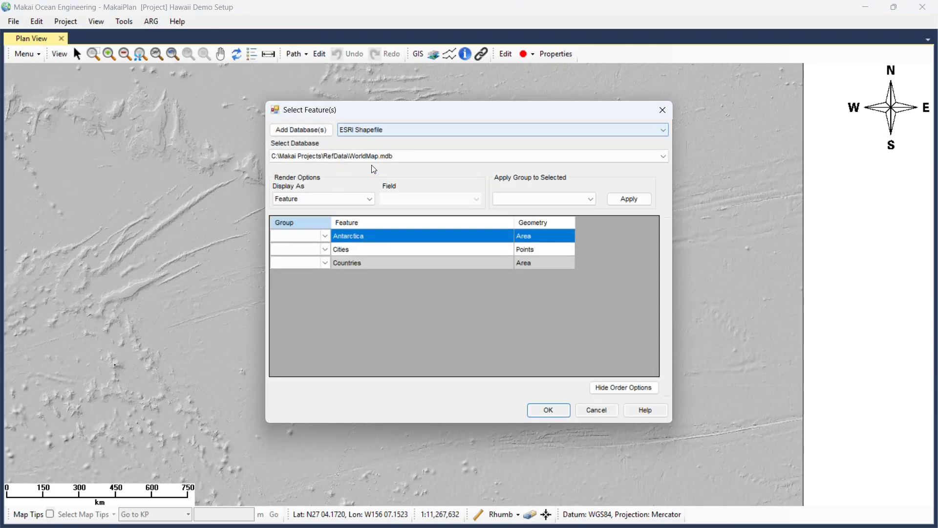
pyautogui.click(317, 136)
# Add HawaiiRefData\HawaiiEOZ.shp as a database and load it onto the map.
pyautogui.click(409, 142)
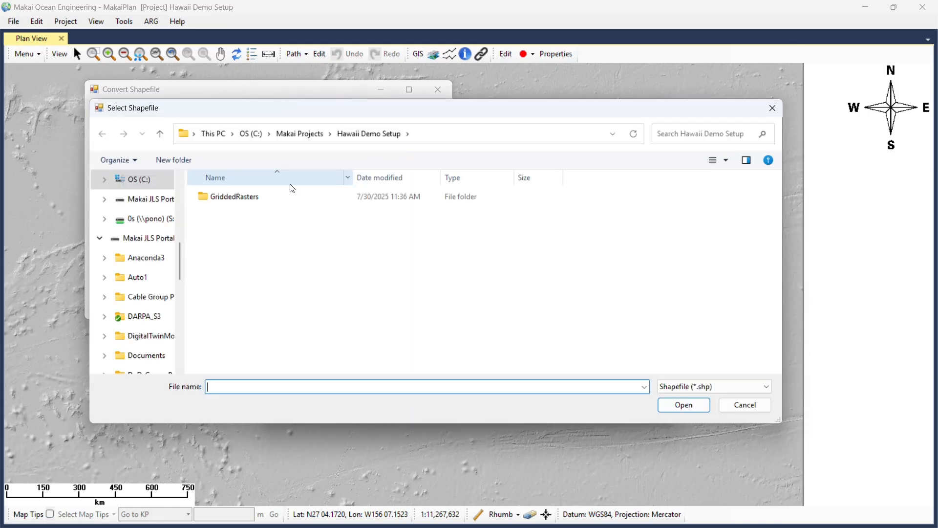
pyautogui.click(304, 133)
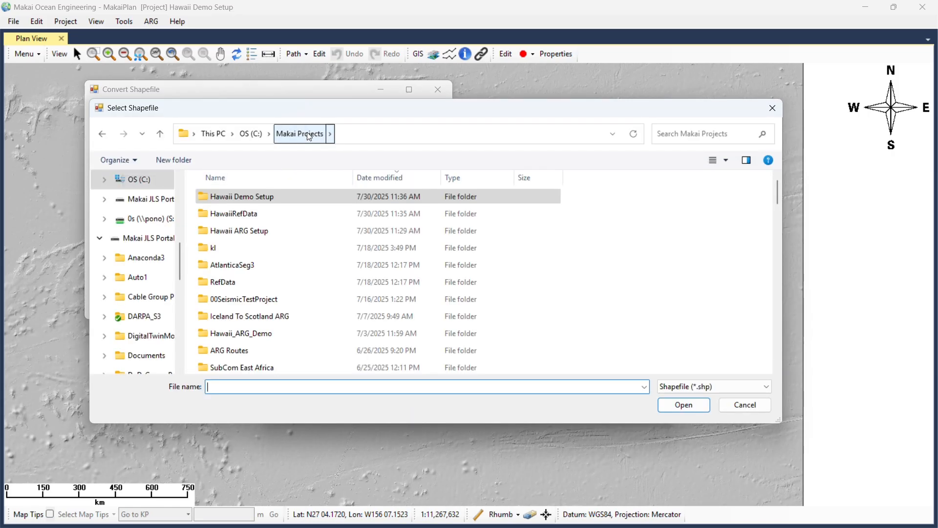
pyautogui.doubleClick(238, 213)
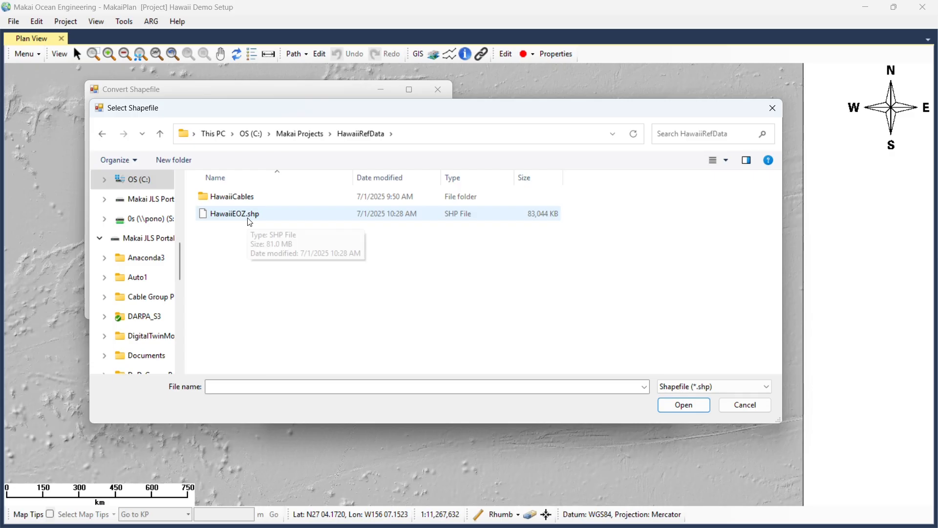
pyautogui.click(250, 221)
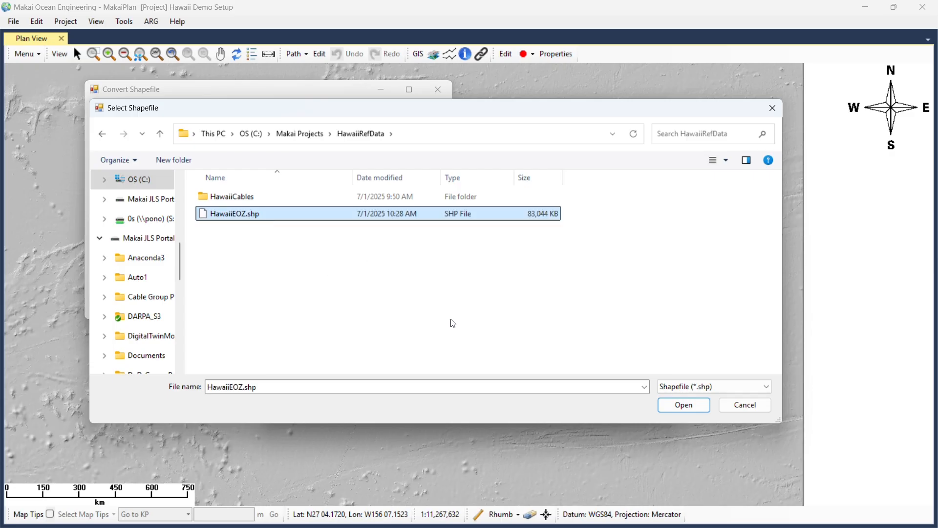
pyautogui.click(683, 406)
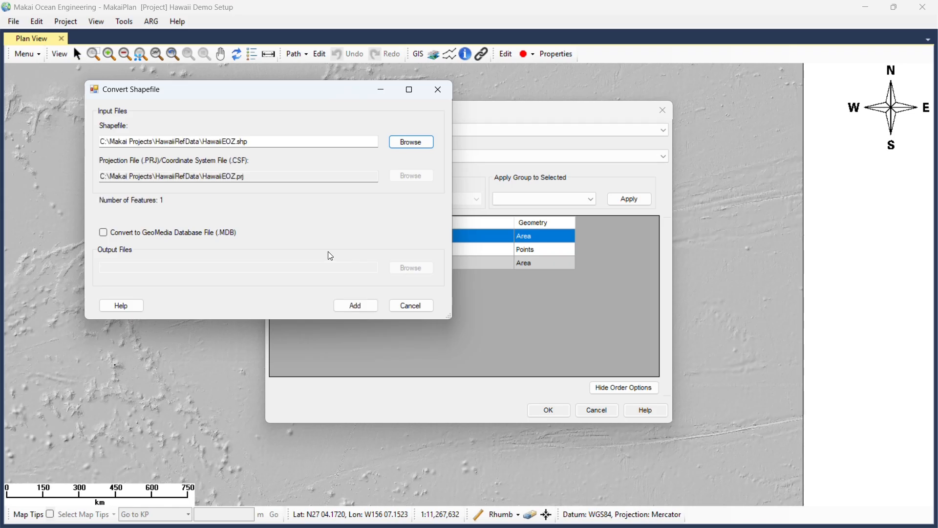
pyautogui.click(351, 304)
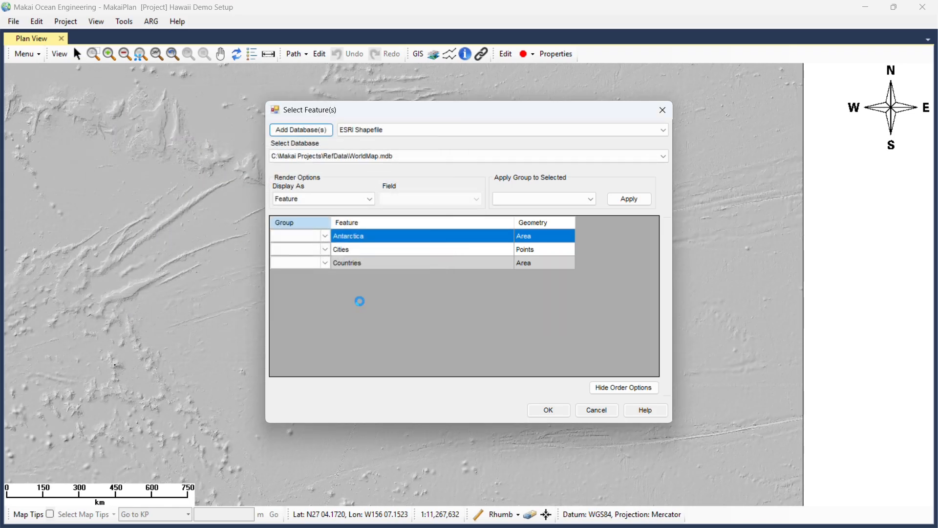
pyautogui.click(548, 410)
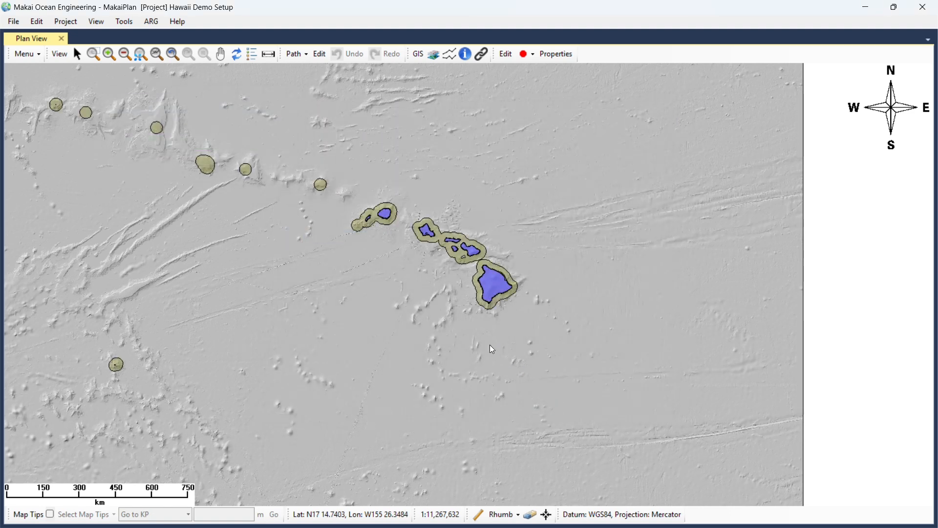
# Start adding another ESRI Shapefile database through Add GIS Data.
pyautogui.click(67, 22)
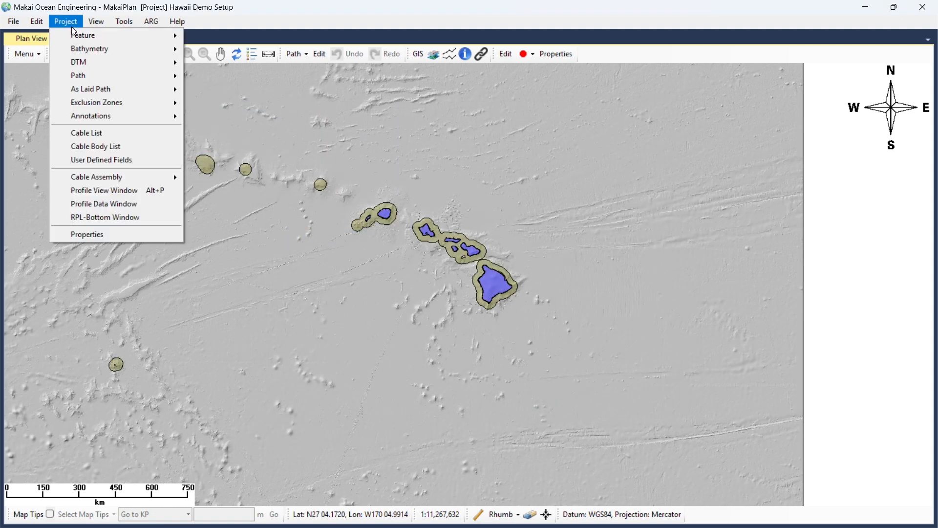
pyautogui.moveTo(78, 34)
pyautogui.click(210, 42)
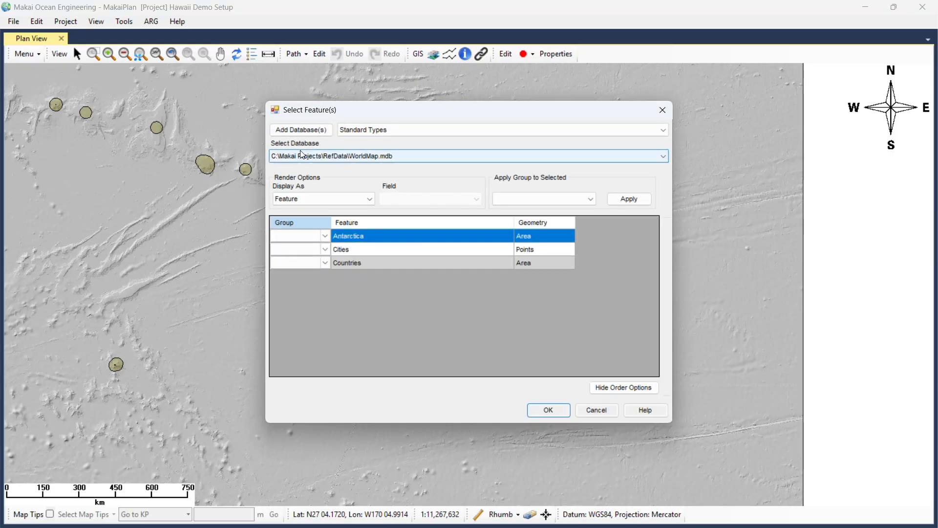
pyautogui.click(364, 128)
pyautogui.click(364, 167)
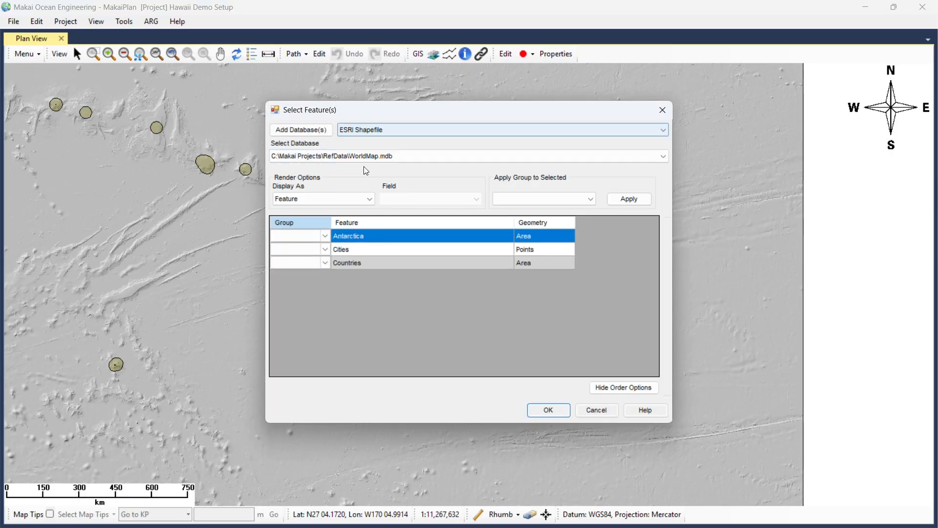
pyautogui.click(311, 130)
# Choose HawaiiRefData\HawaiiCables\Fibre_Optic_Cable.shp as the shapefile to convert.
pyautogui.click(356, 78)
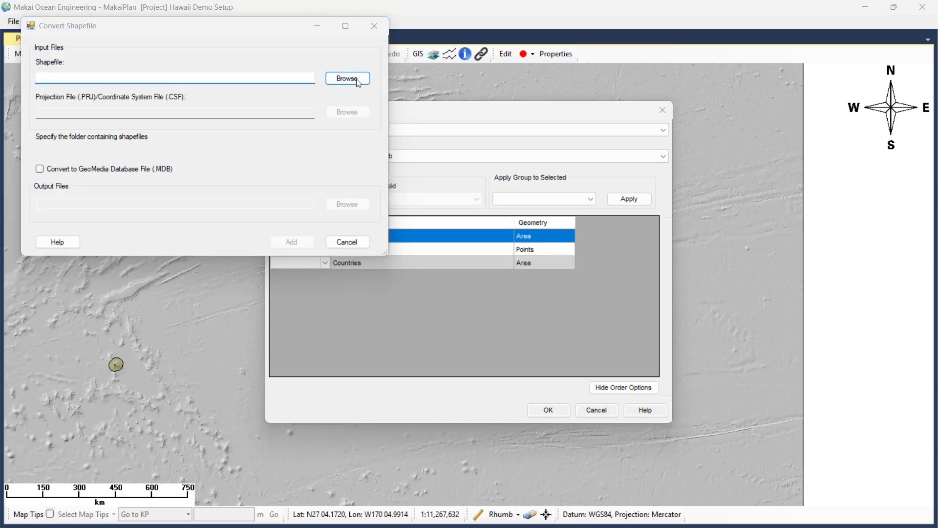
pyautogui.doubleClick(169, 133)
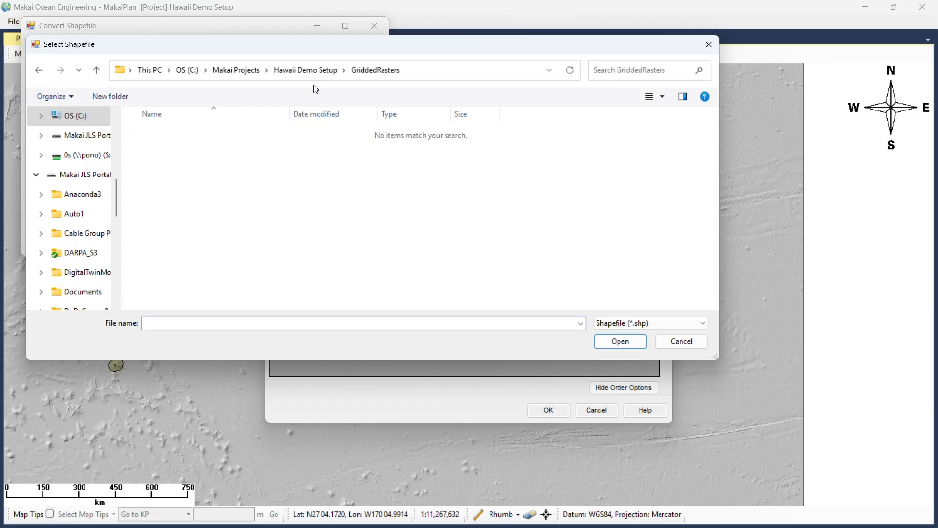
pyautogui.click(303, 72)
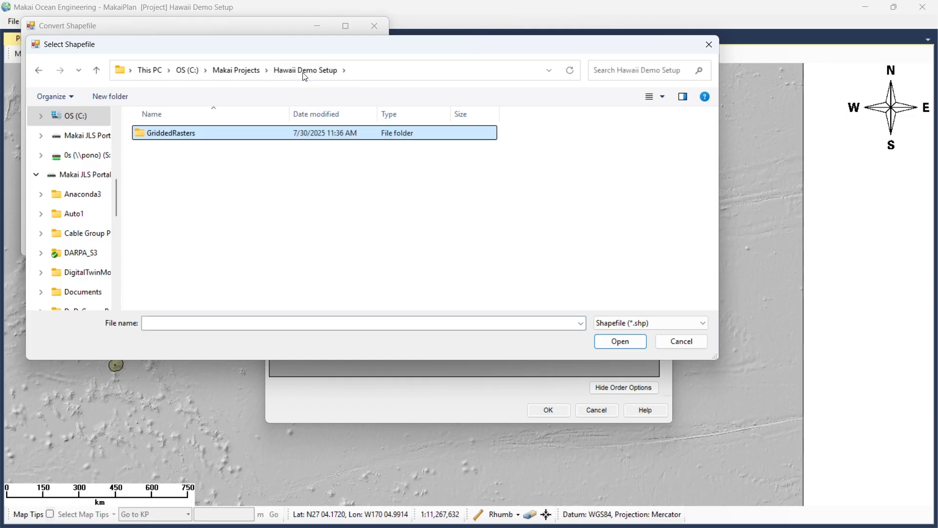
pyautogui.click(236, 71)
pyautogui.doubleClick(191, 156)
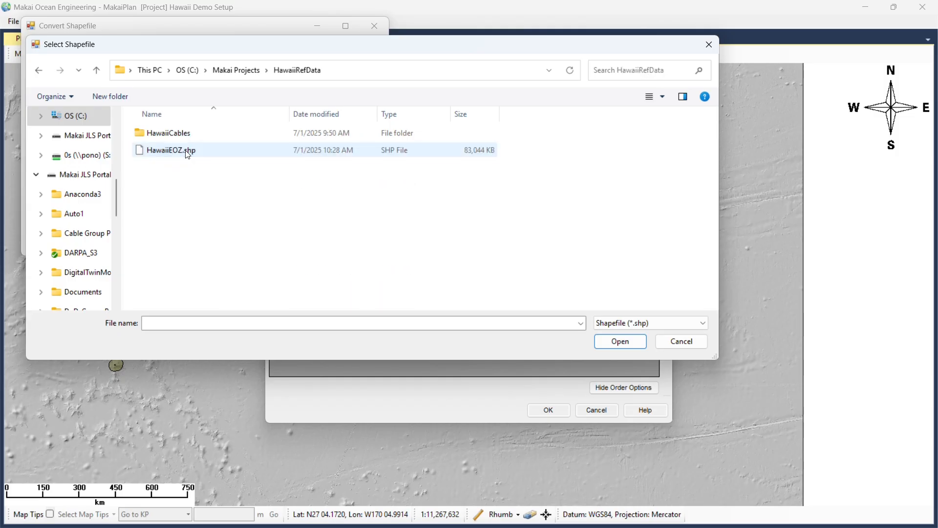
pyautogui.click(184, 138)
pyautogui.doubleClick(183, 139)
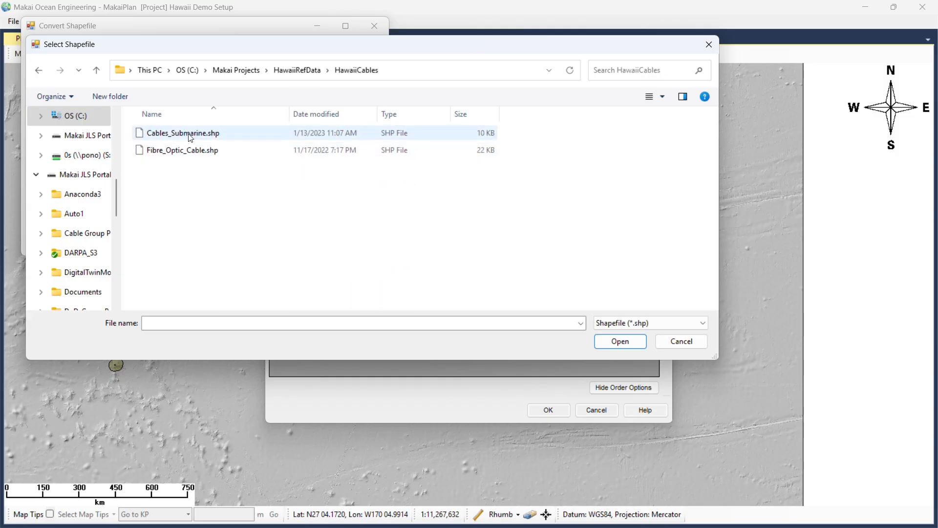
pyautogui.click(191, 151)
pyautogui.click(622, 344)
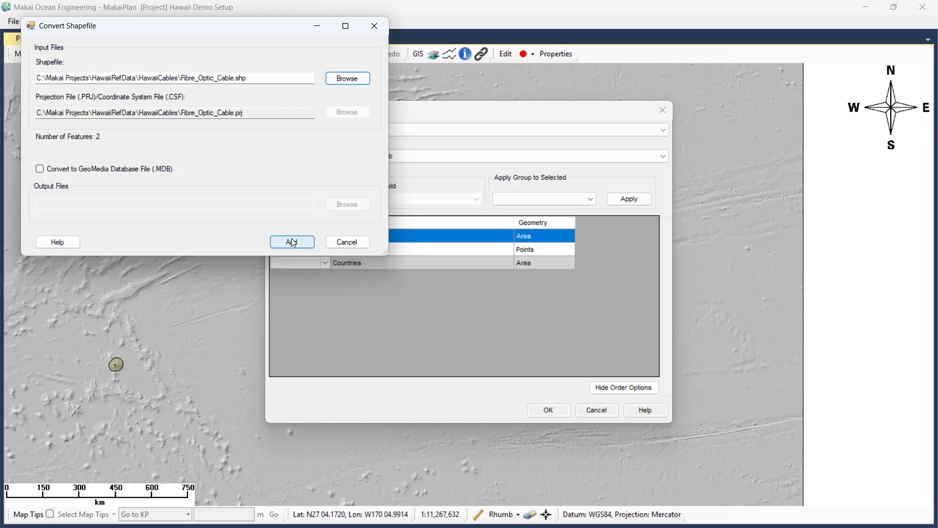
# Draw both the Cables_Submarine and Fibre_Optic_Cable layers on the map and zoom in.
pyautogui.click(292, 242)
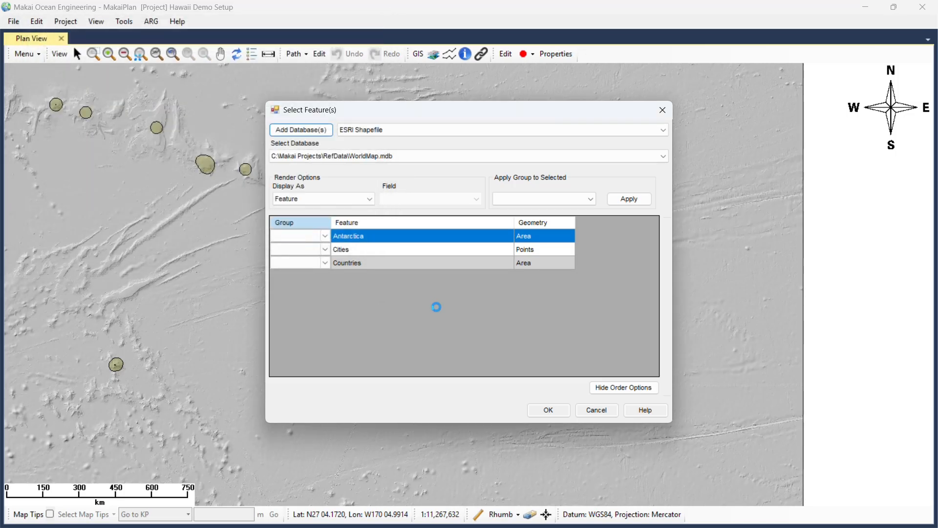
pyautogui.keyDown('shift'); pyautogui.click(324, 251); pyautogui.keyUp('shift')
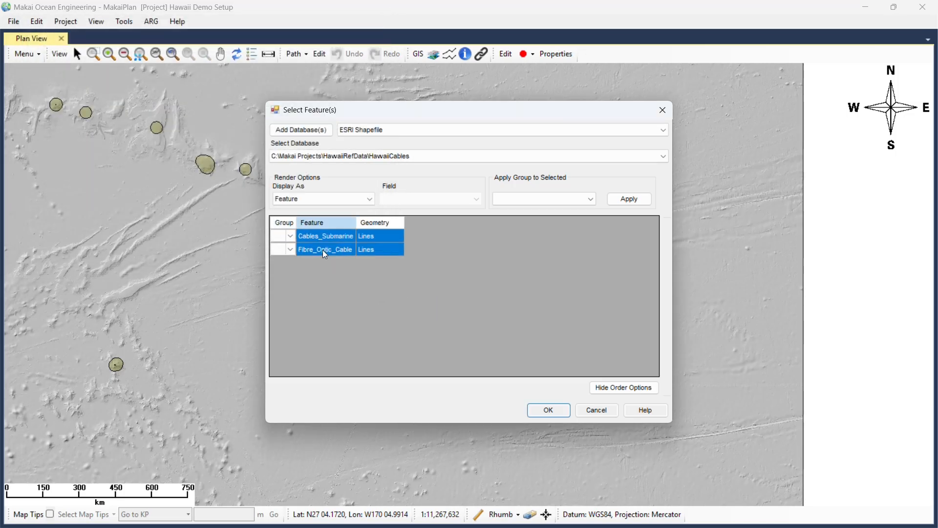
pyautogui.click(549, 410)
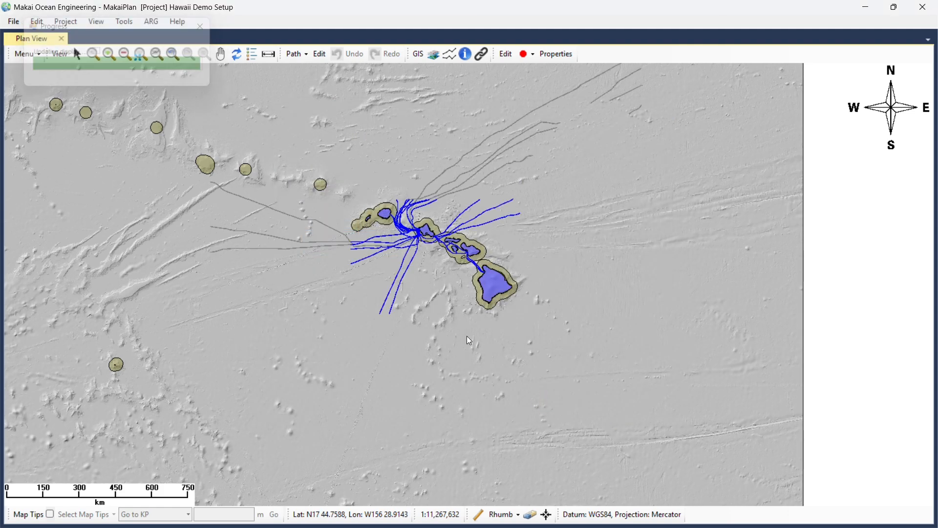
pyautogui.scroll(1, 429, 239)
pyautogui.scroll(8, 429, 239)
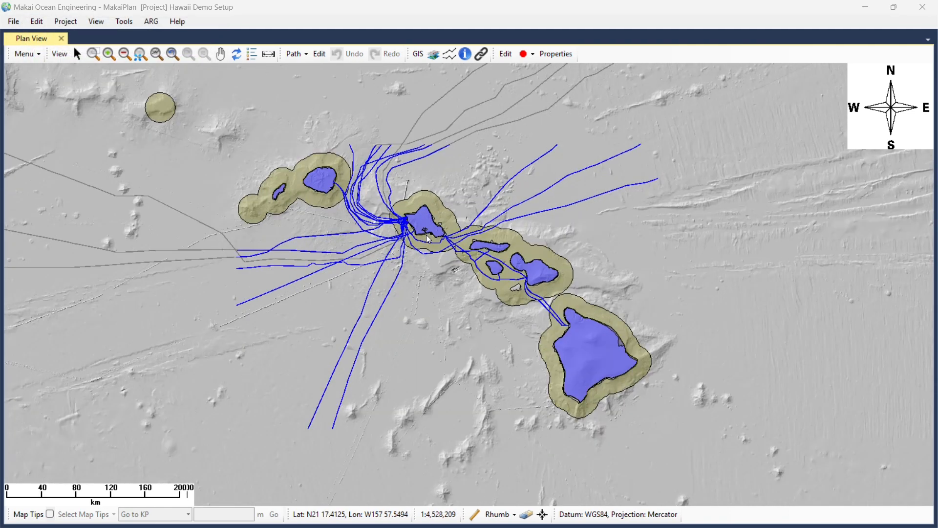
pyautogui.scroll(2, 427, 238)
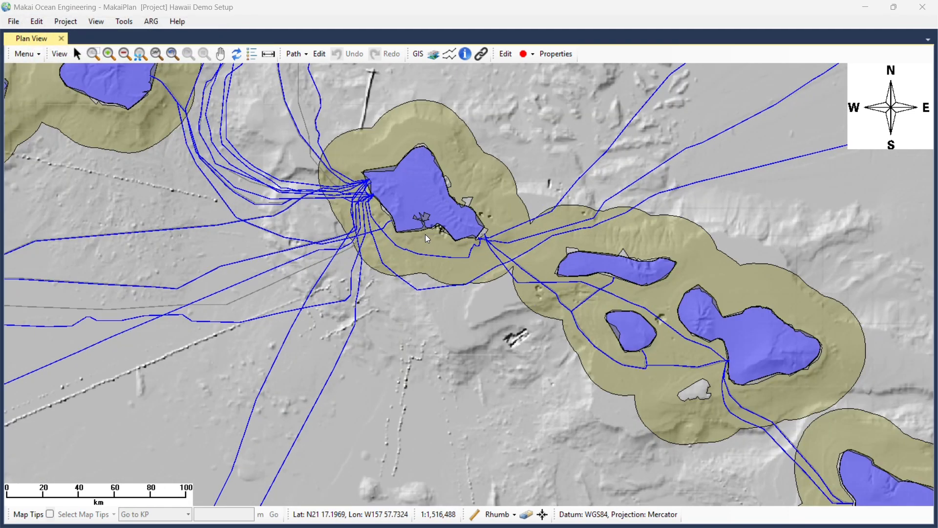
pyautogui.scroll(1, 426, 234)
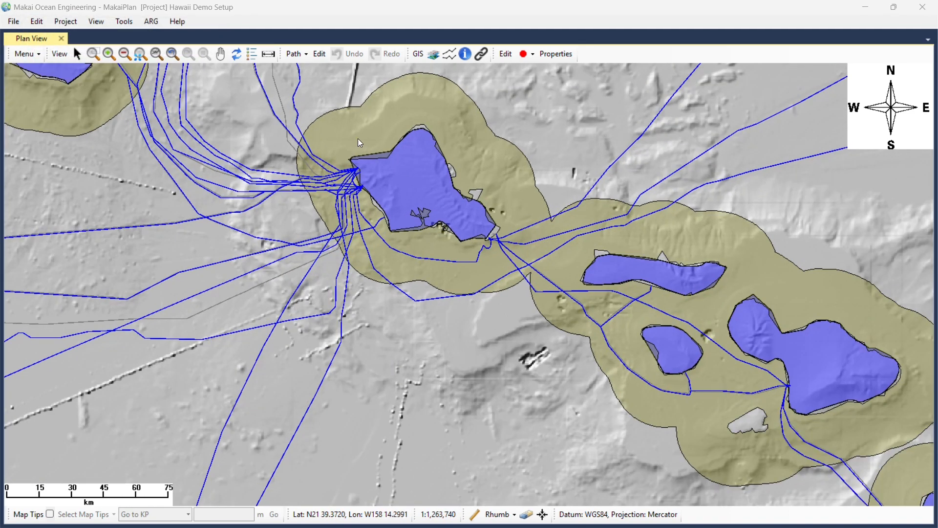
# Create a brand-new path and save it as SeedPath.pthmdb.
pyautogui.click(67, 24)
pyautogui.moveTo(111, 78)
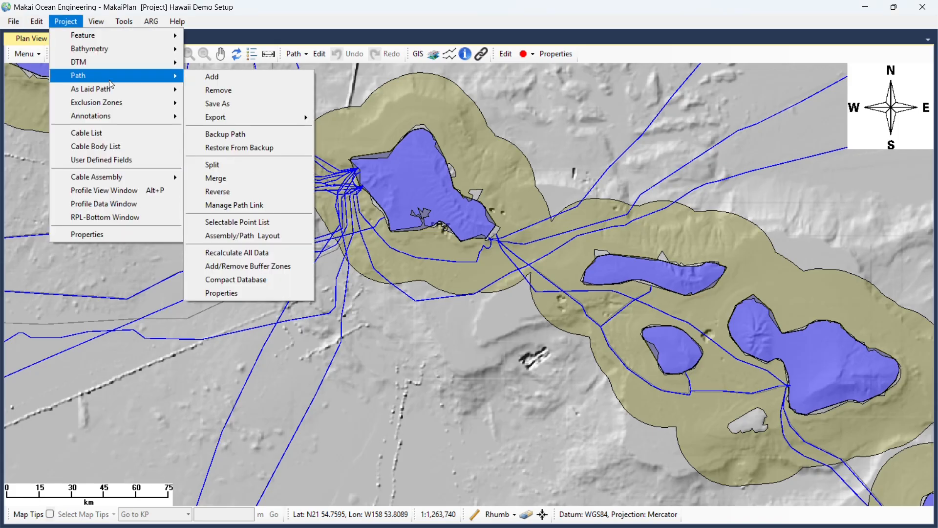
pyautogui.click(233, 78)
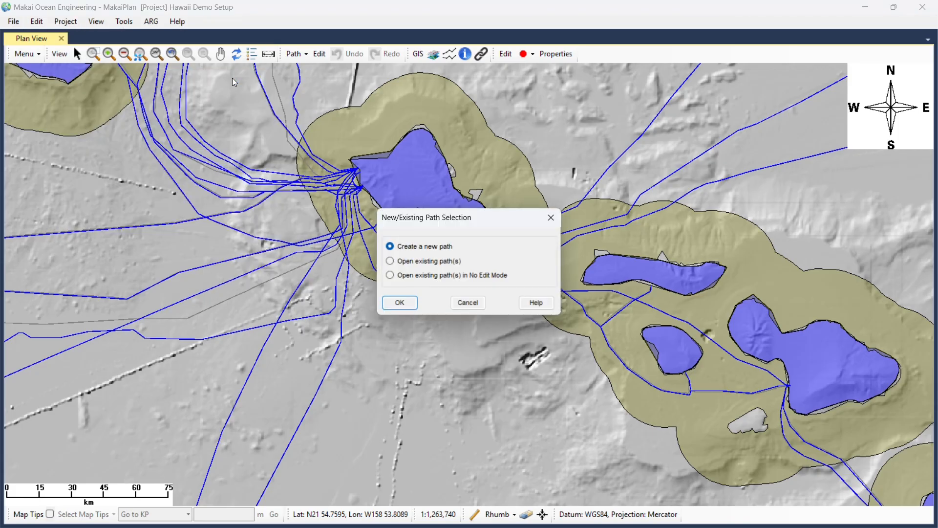
pyautogui.click(400, 303)
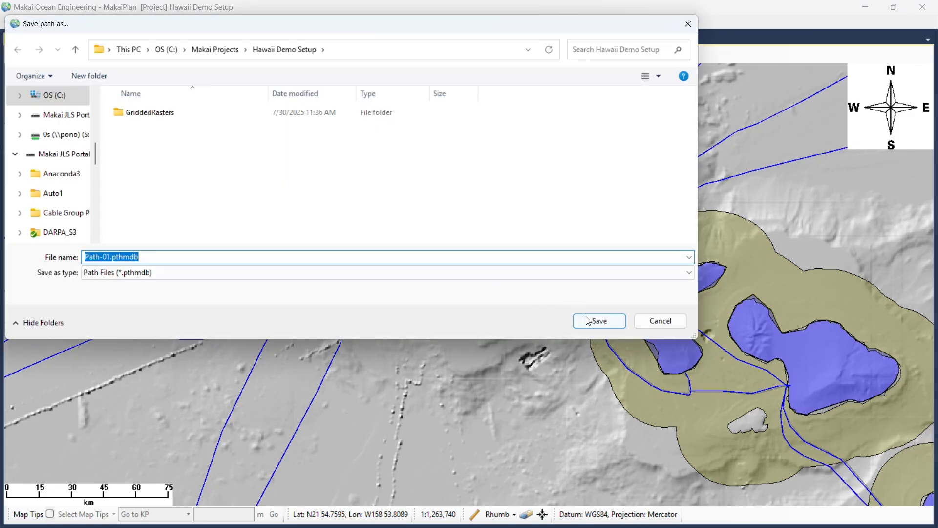
pyautogui.write('SeedPath')
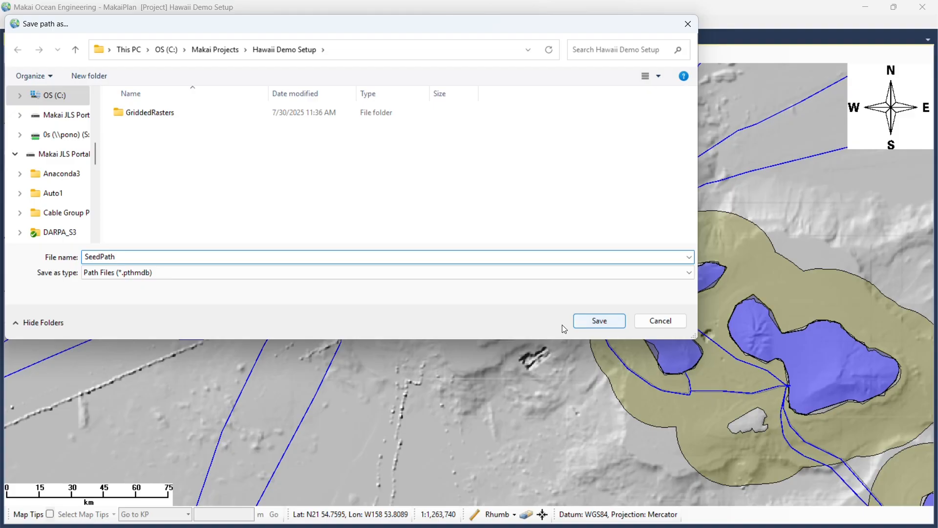
pyautogui.click(599, 321)
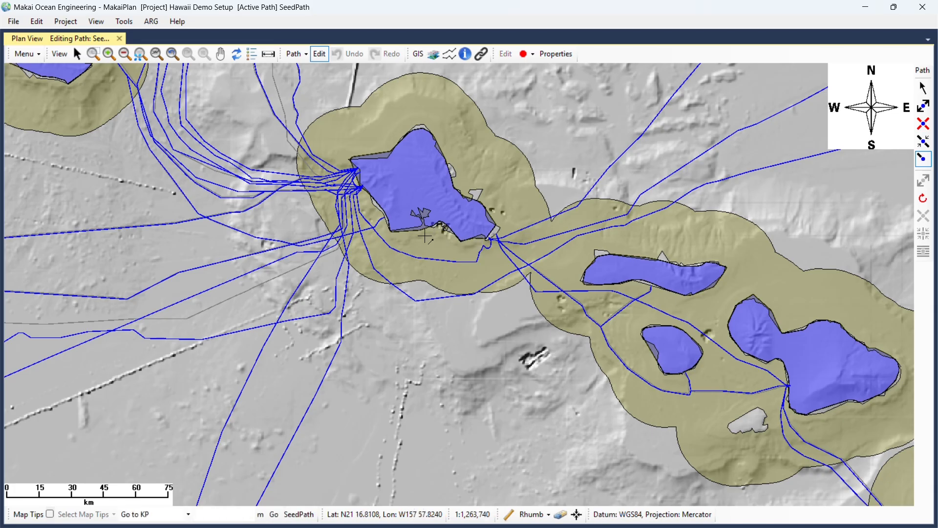
# Draw SeedPath as a SAL cable at 4% slack from off Oahu to the Big Island coast (about 269.6 km).
pyautogui.scroll(1, 425, 236)
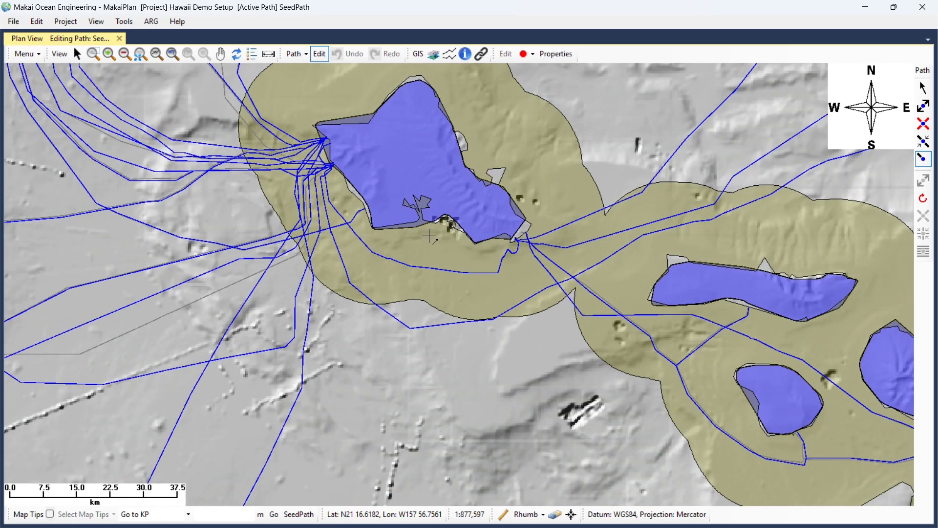
pyautogui.scroll(3, 430, 236)
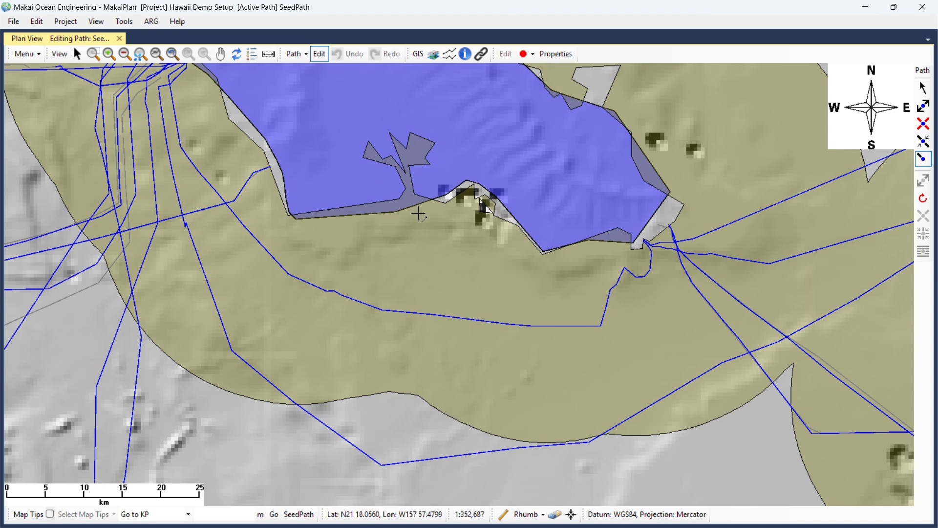
pyautogui.click(419, 215)
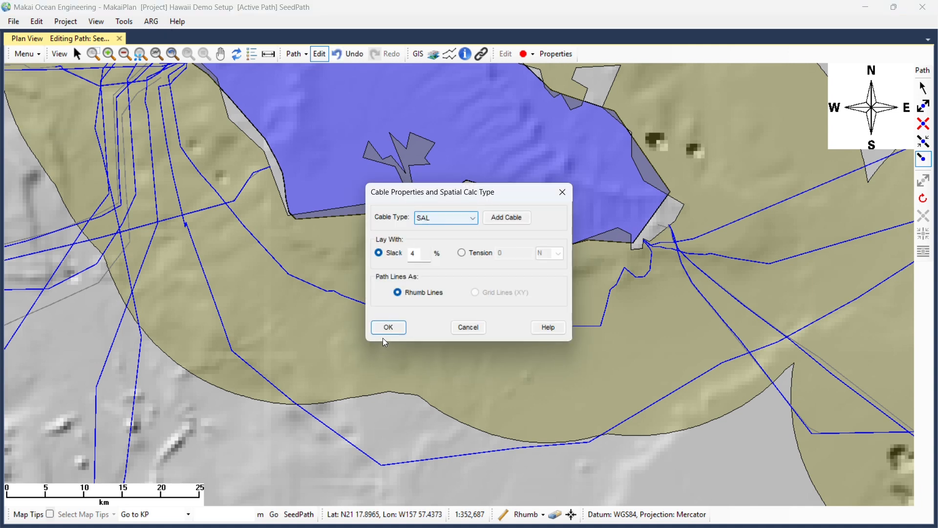
pyautogui.click(388, 327)
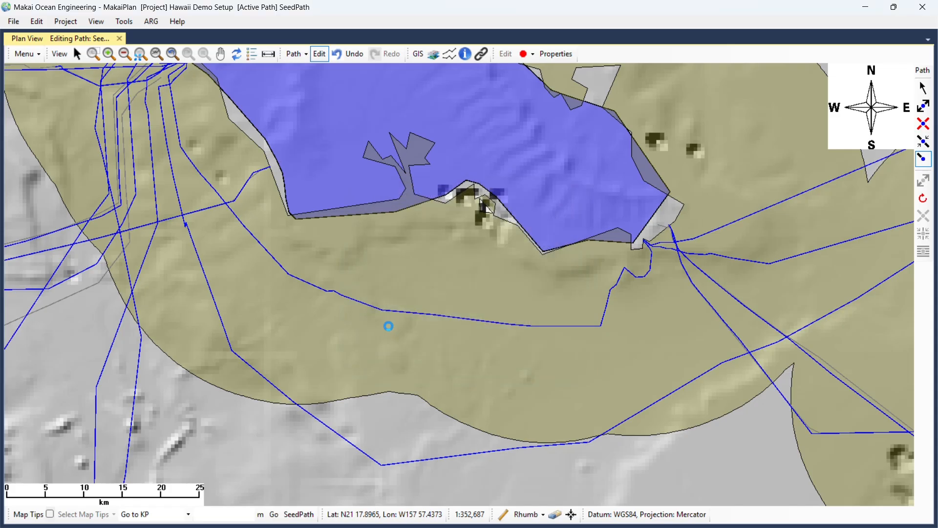
pyautogui.scroll(-1, 396, 308)
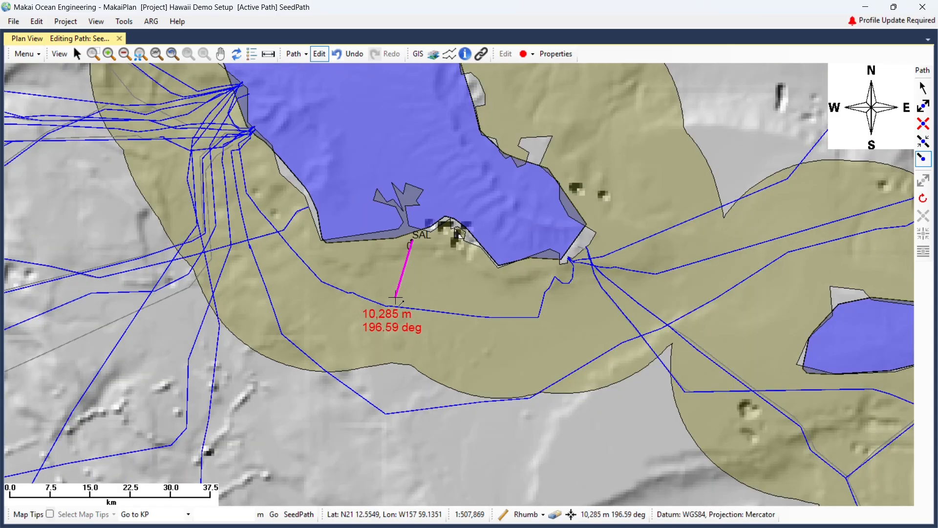
pyautogui.scroll(-2, 395, 296)
pyautogui.scroll(-2, 397, 298)
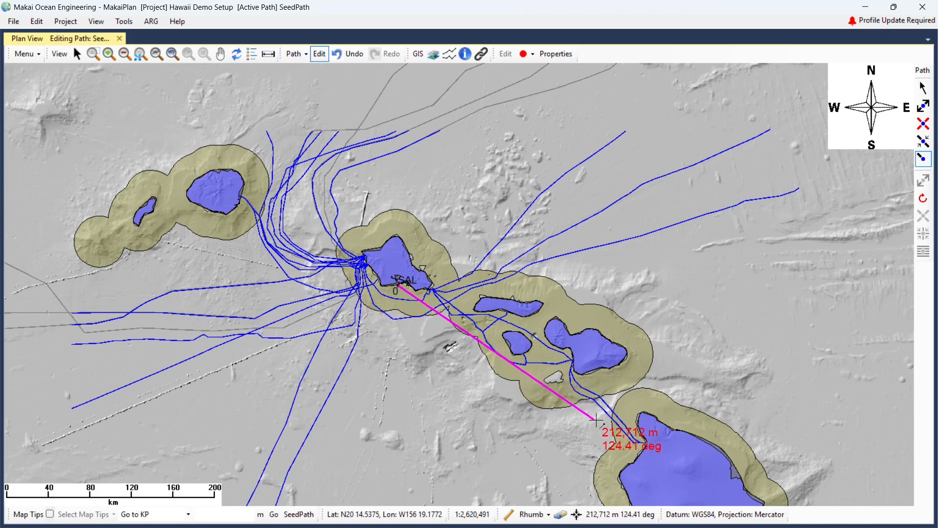
pyautogui.scroll(1, 645, 398)
pyautogui.scroll(1, 704, 442)
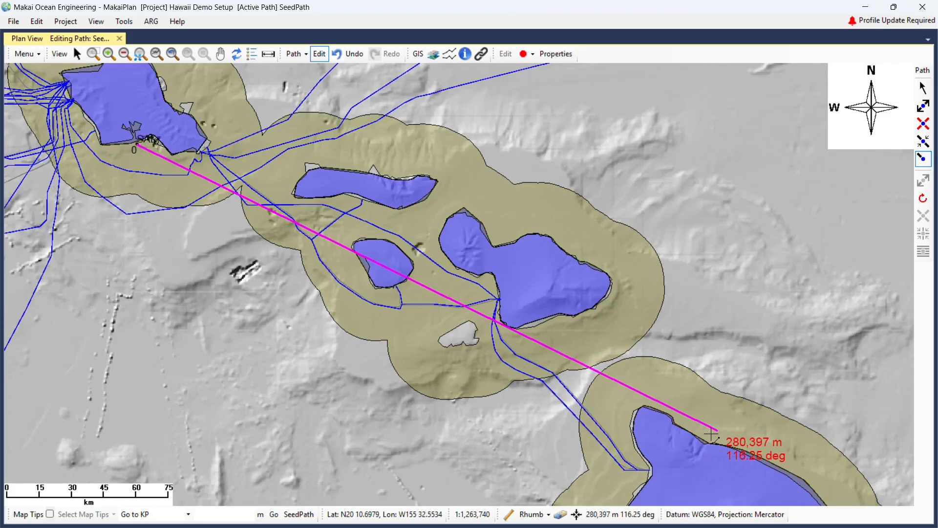
pyautogui.scroll(1, 712, 435)
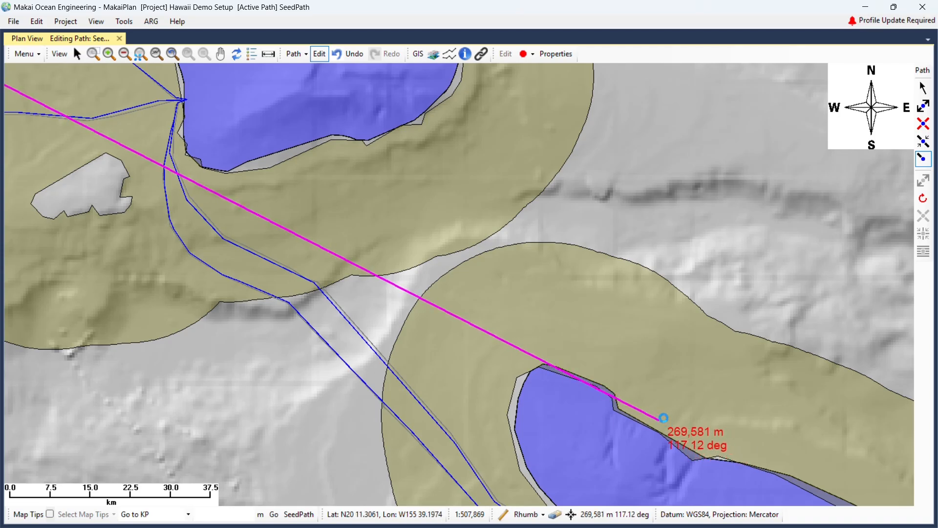
pyautogui.doubleClick(658, 420)
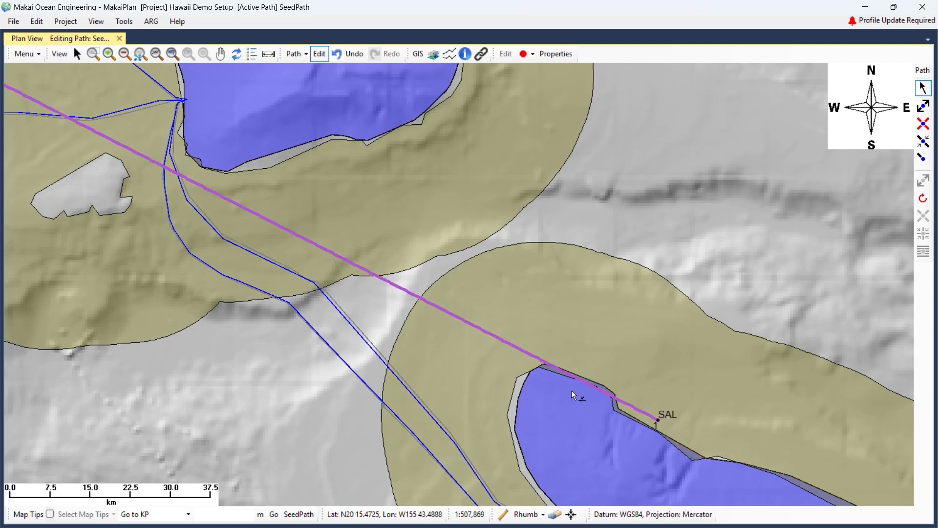
# Turn on map tips and dismiss the map tip value choices.
pyautogui.click(50, 513)
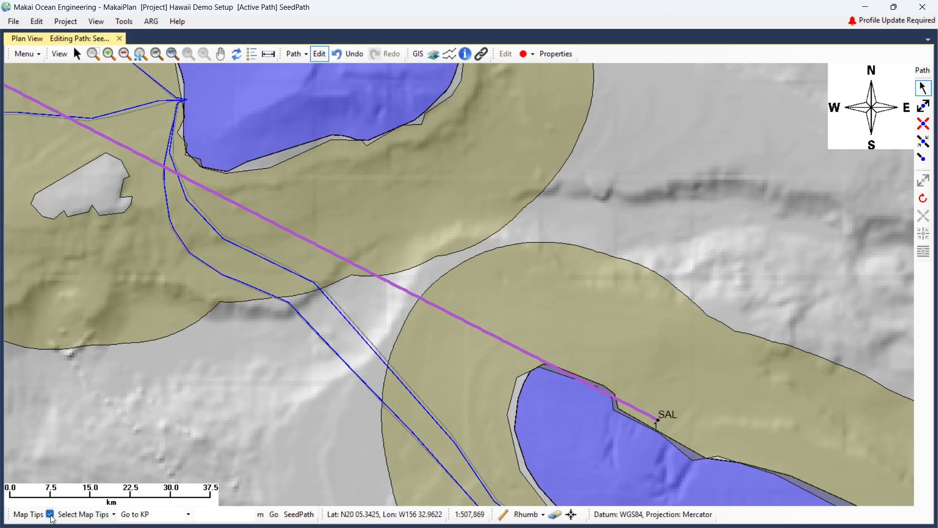
pyautogui.click(80, 514)
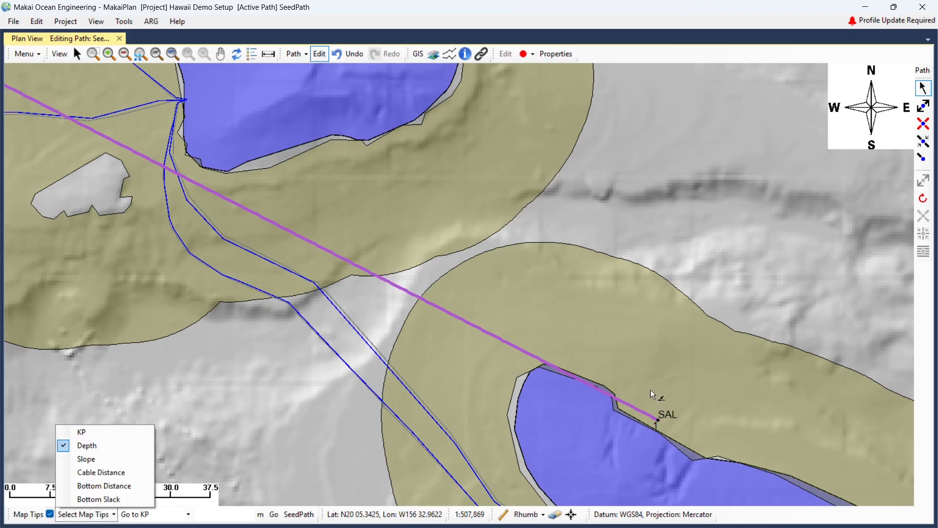
pyautogui.click(678, 400)
# Finish editing the SeedPath route and bring up the Project commands.
pyautogui.scroll(3, 664, 423)
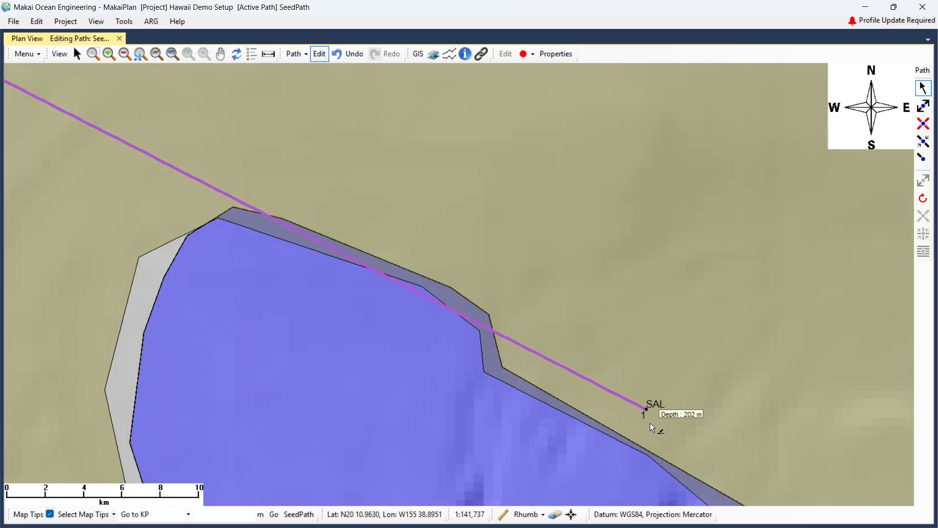
pyautogui.moveTo(627, 424)
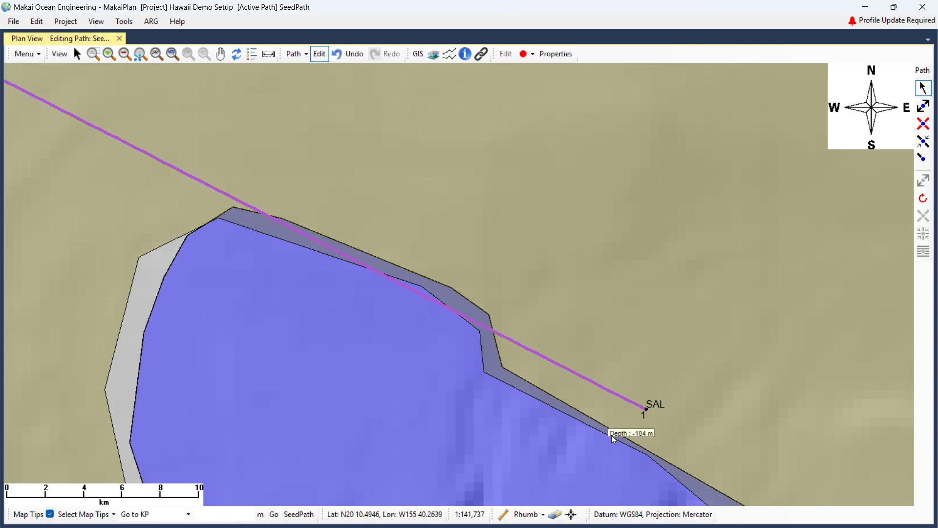
pyautogui.scroll(-3, 663, 400)
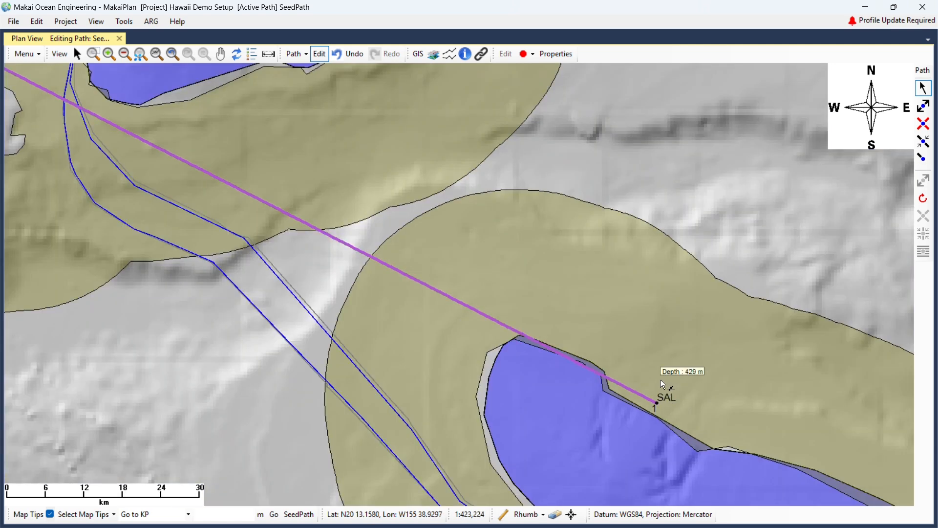
pyautogui.scroll(-4, 636, 368)
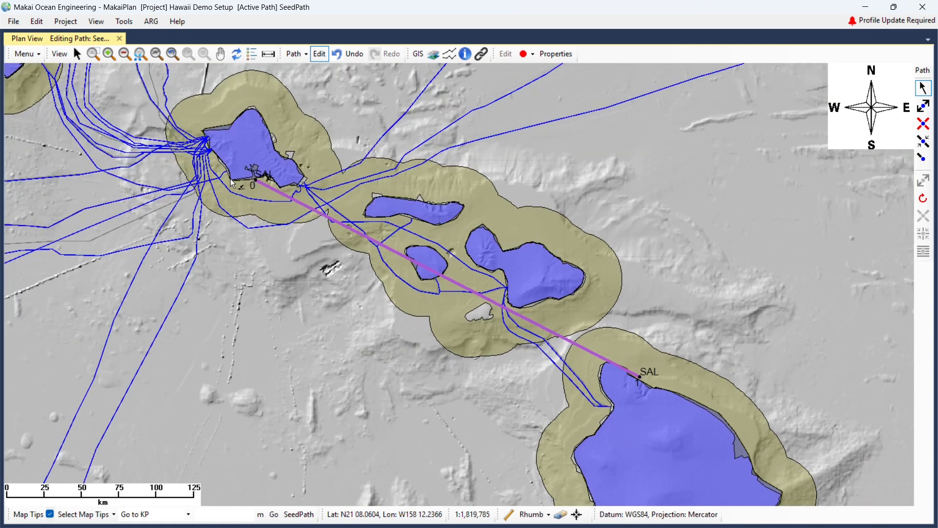
pyautogui.scroll(7, 230, 180)
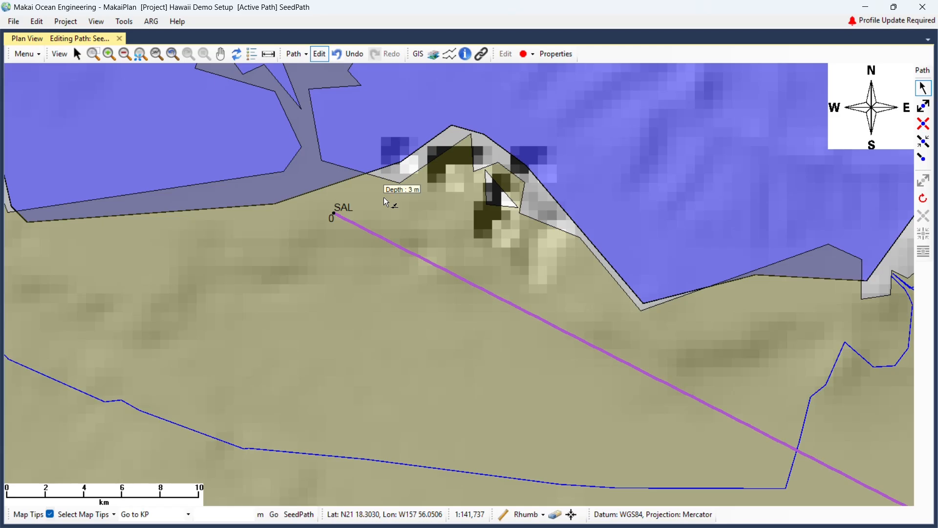
pyautogui.click(320, 55)
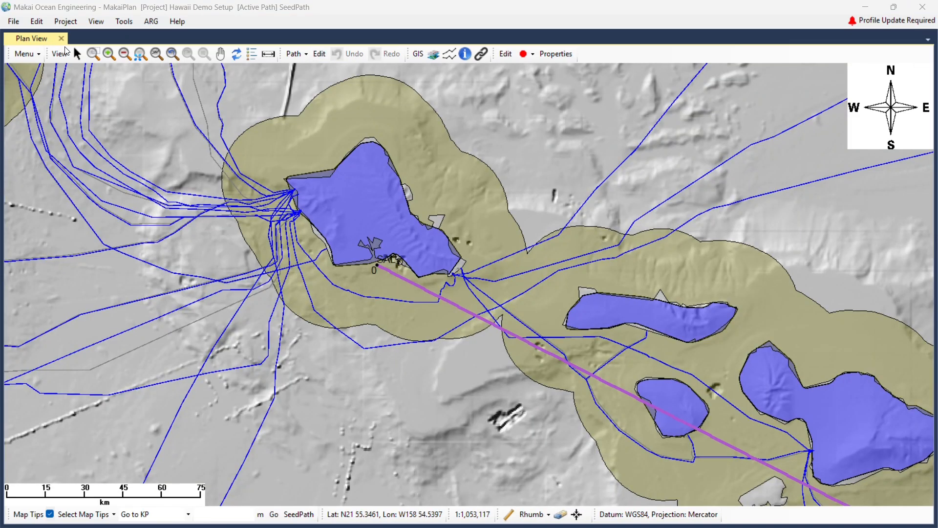
pyautogui.click(65, 22)
# Add a brand-new path to the project and save it as Branch1End.
pyautogui.moveTo(126, 75)
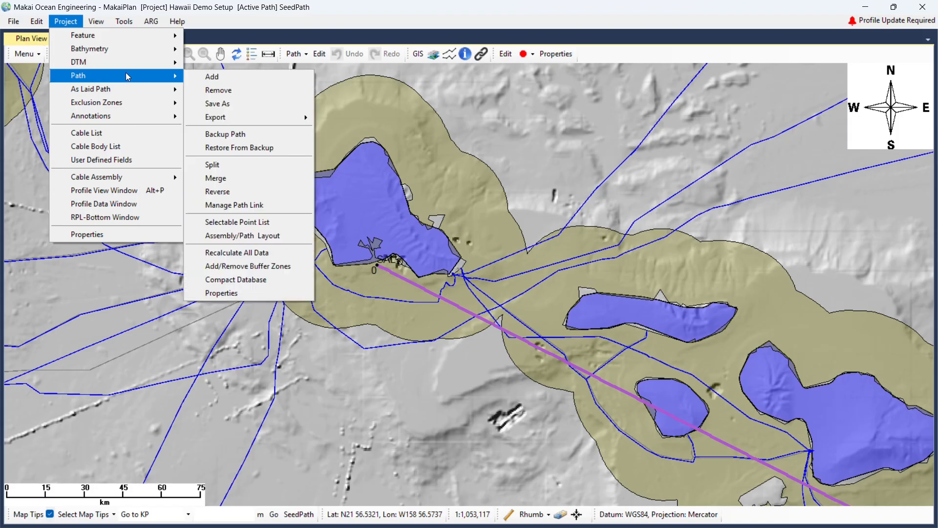
pyautogui.click(222, 77)
pyautogui.click(401, 304)
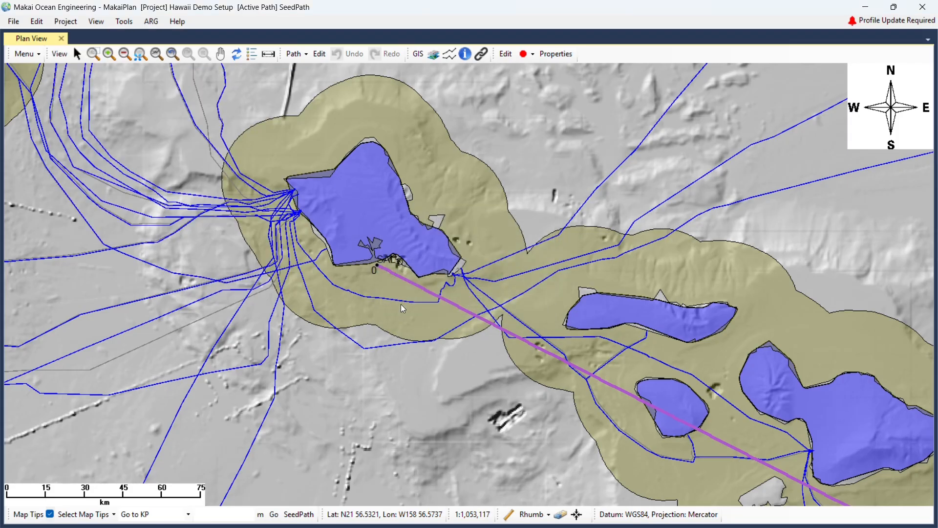
pyautogui.write('Branch1End')
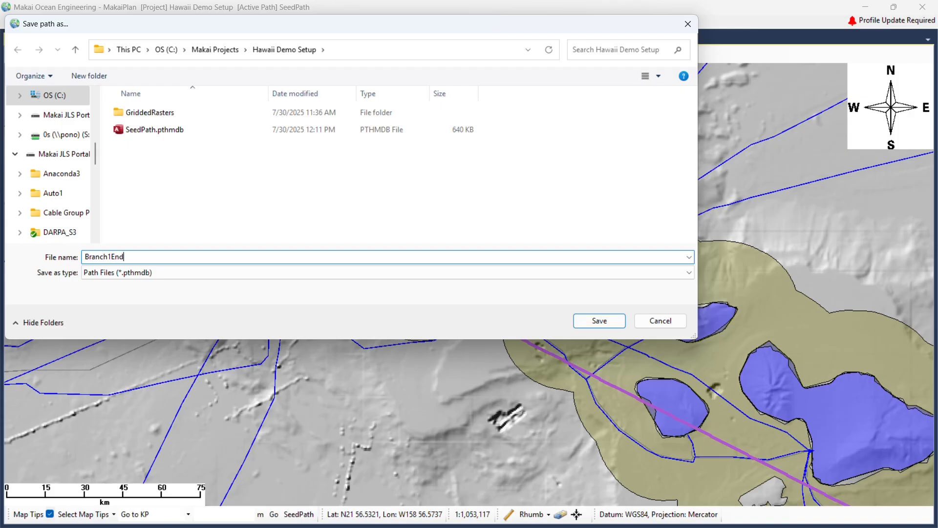
pyautogui.click(604, 322)
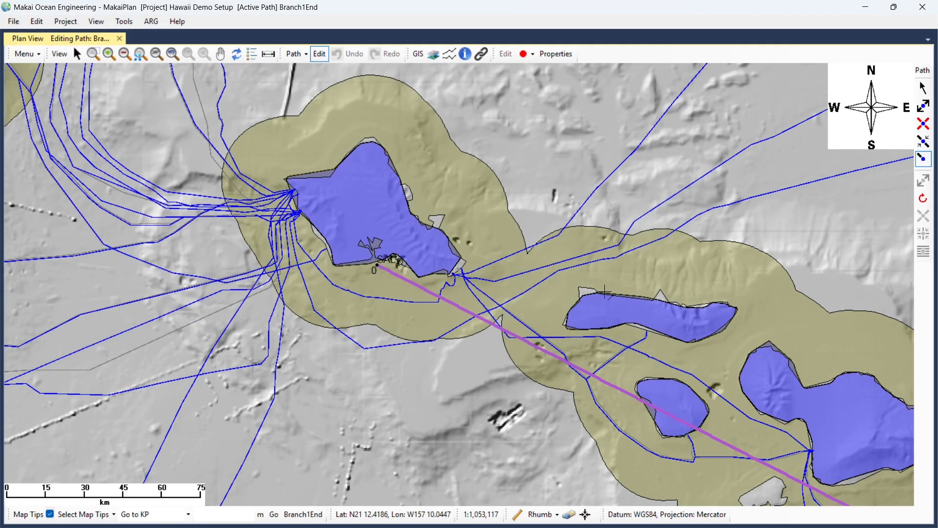
# Place Branch1End's SAL starting point at 4% slack on the island east of Oahu, then stop editing.
pyautogui.scroll(3, 604, 293)
pyautogui.scroll(1, 603, 289)
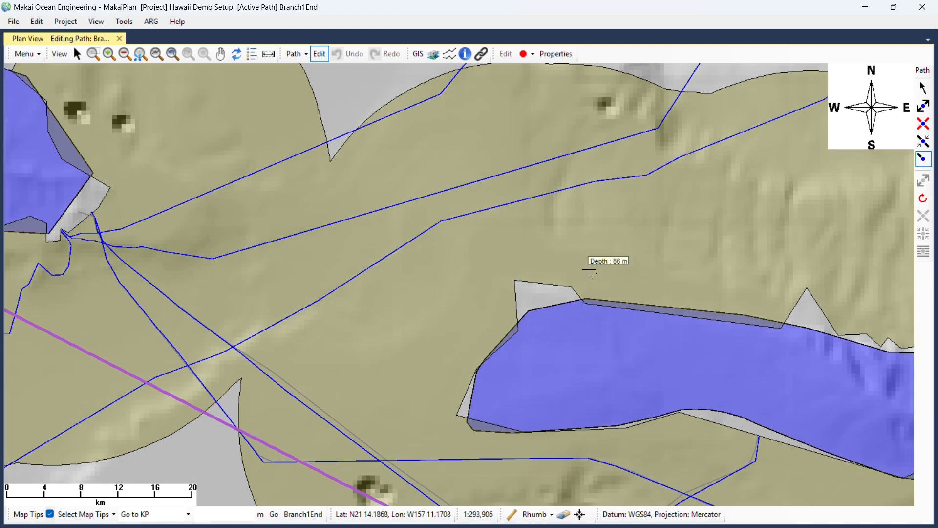
pyautogui.click(594, 288)
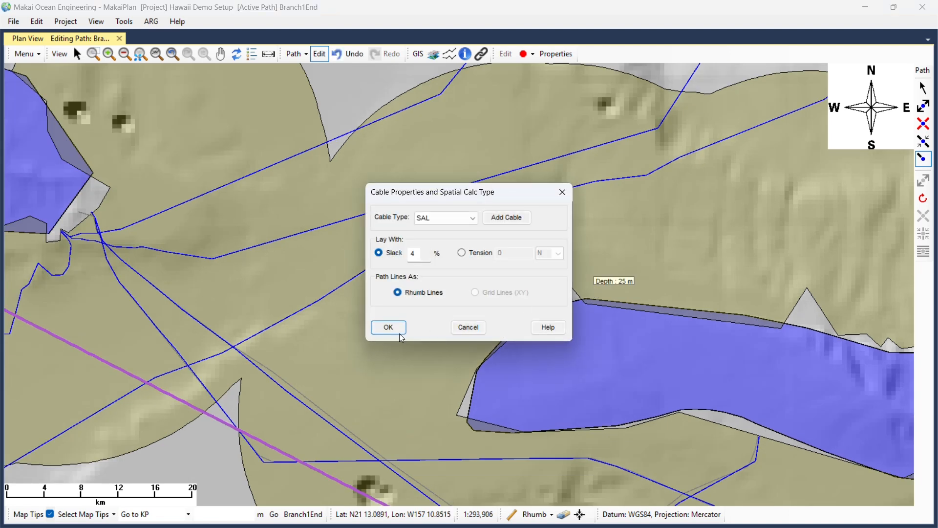
pyautogui.click(386, 328)
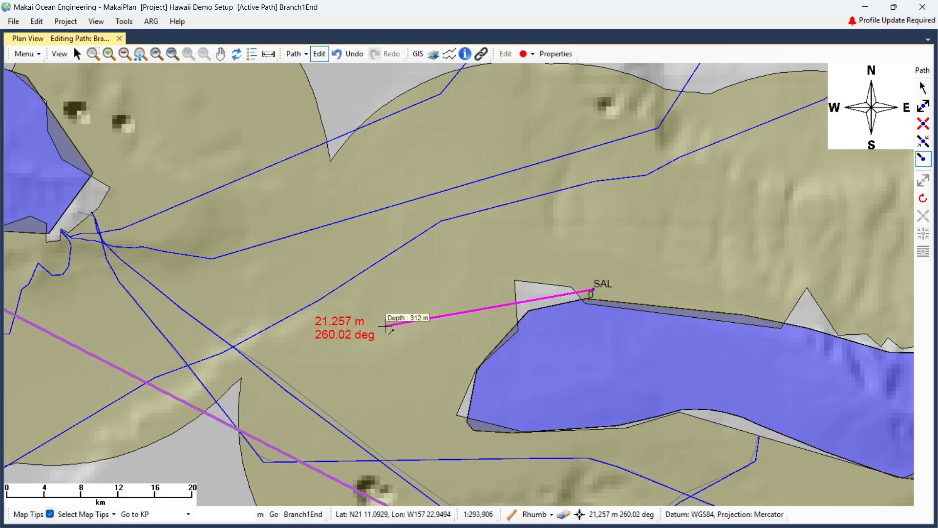
pyautogui.press('Escape')
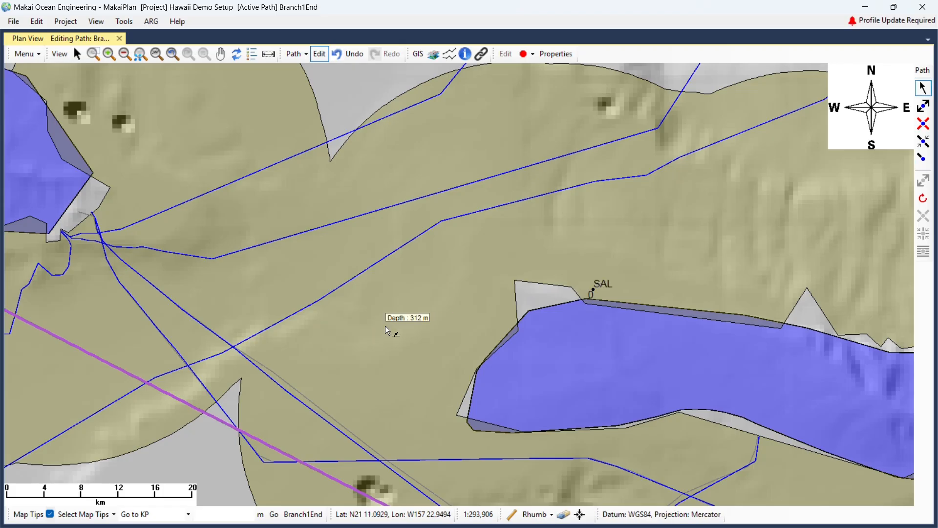
pyautogui.click(321, 57)
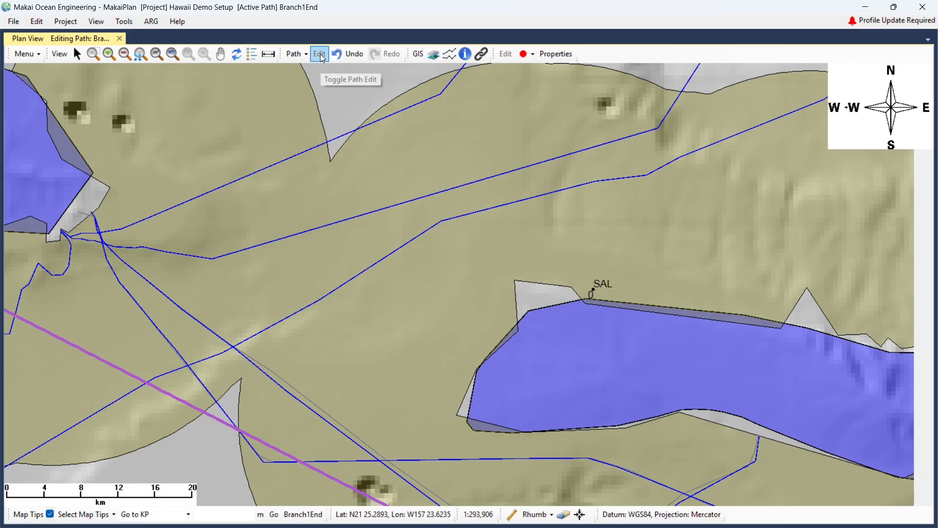
# Recentre the map on the island chain and choose seedpath.pthmdb in the Show Profile dialog.
pyautogui.scroll(-5, 549, 211)
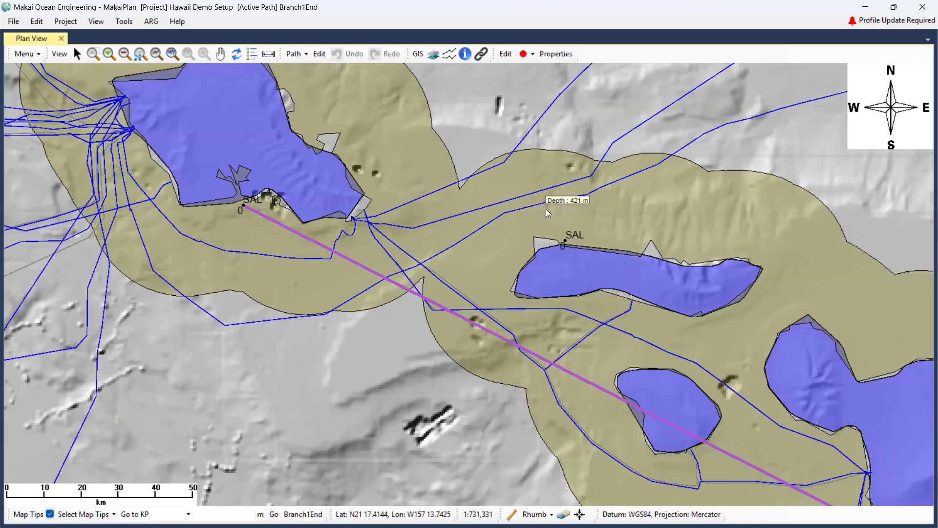
pyautogui.scroll(-2, 546, 210)
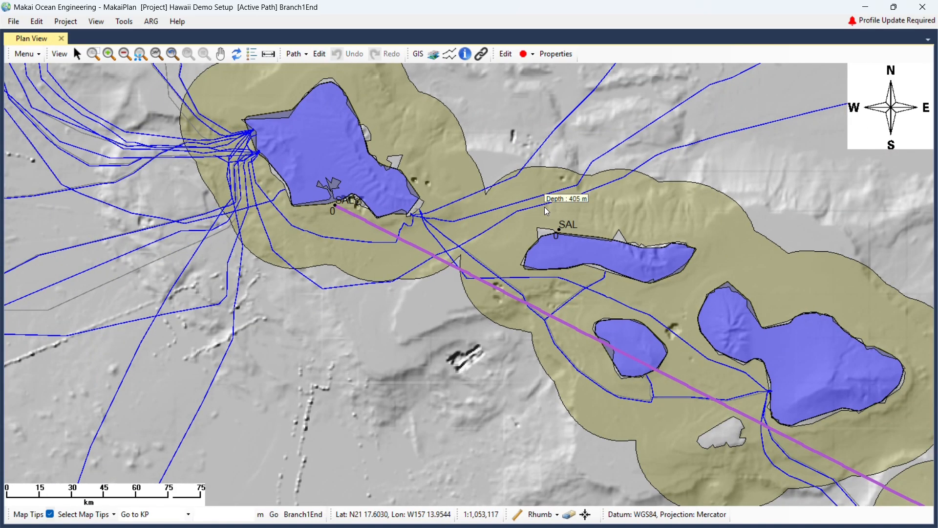
pyautogui.scroll(-2, 564, 226)
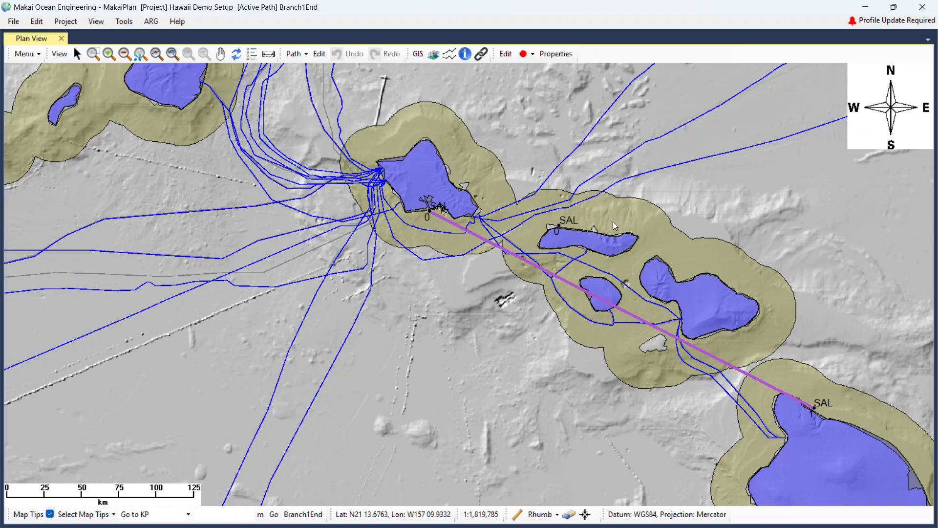
pyautogui.moveTo(656, 212); pyautogui.dragTo(484, 199, button='middle')
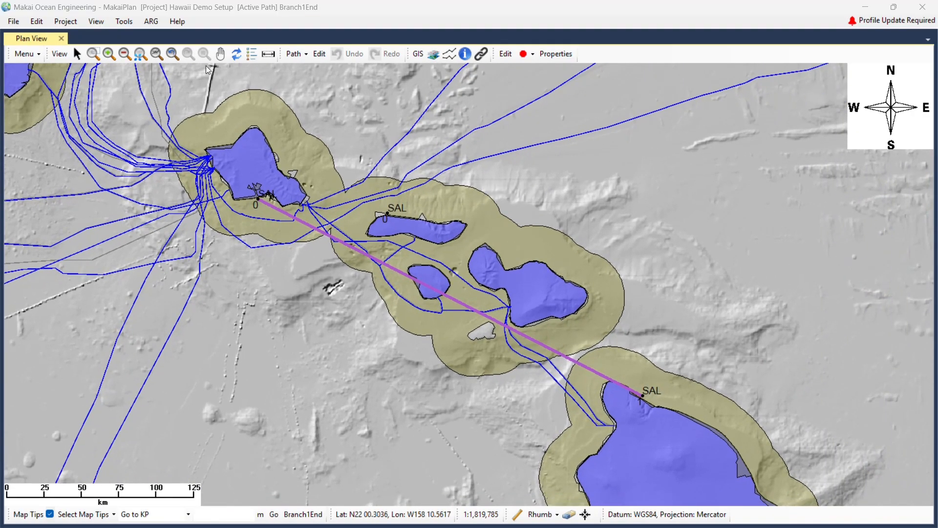
pyautogui.click(65, 21)
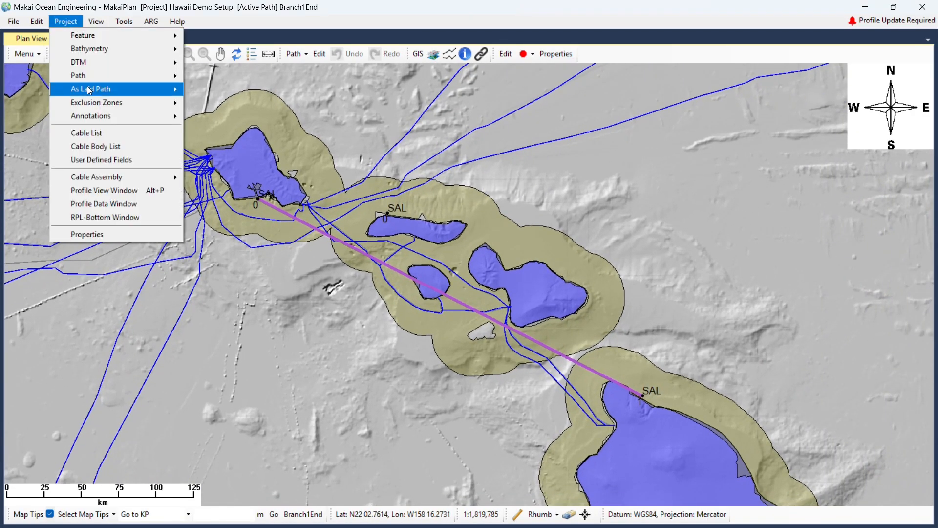
pyautogui.click(107, 192)
pyautogui.click(464, 248)
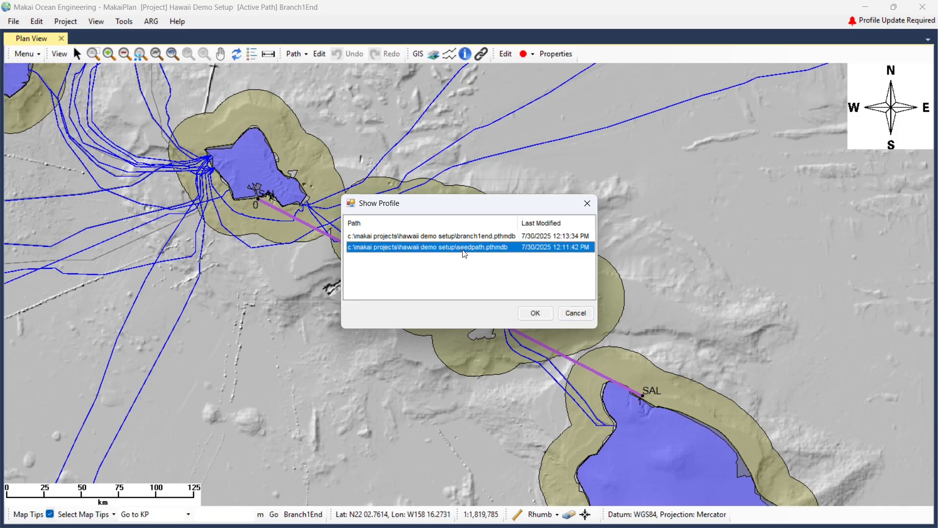
# Open the SeedPath depth profile and its Define Cable by Depth window.
pyautogui.click(536, 312)
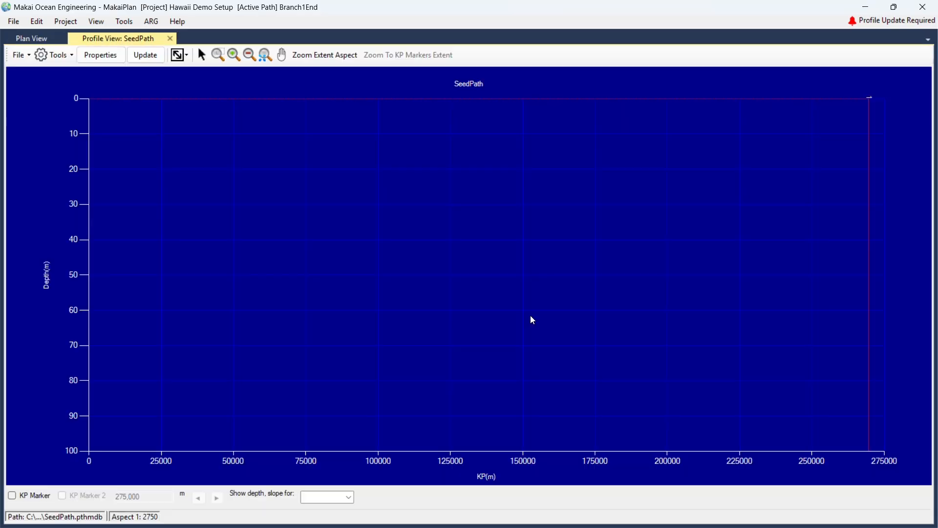
pyautogui.click(55, 55)
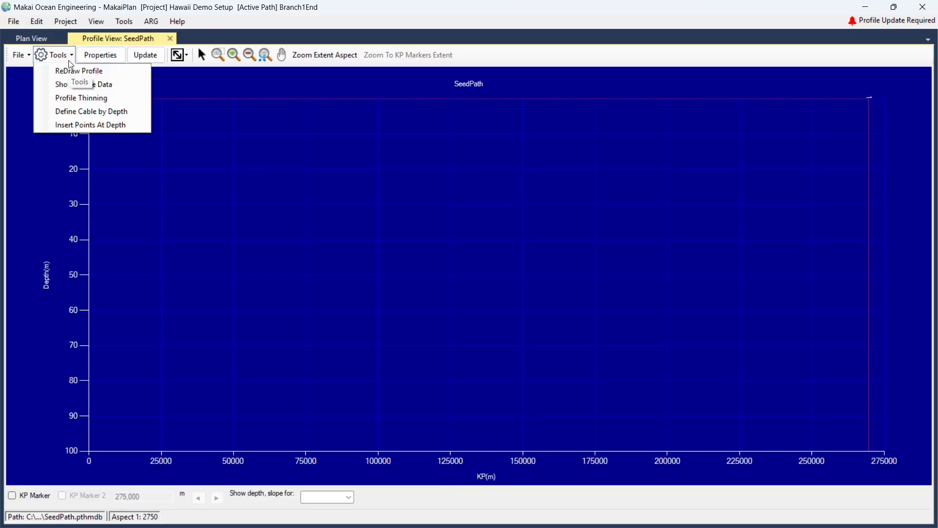
pyautogui.click(84, 110)
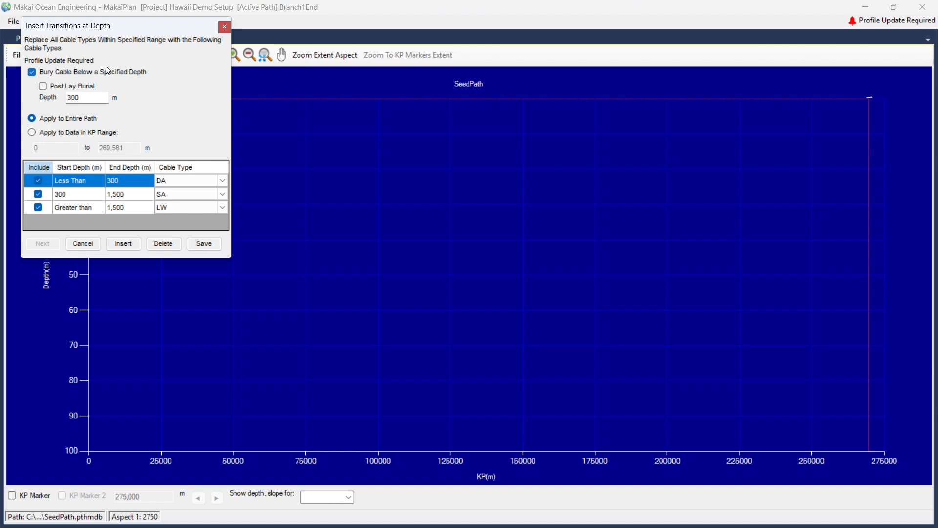
pyautogui.moveTo(137, 26); pyautogui.dragTo(396, 90)
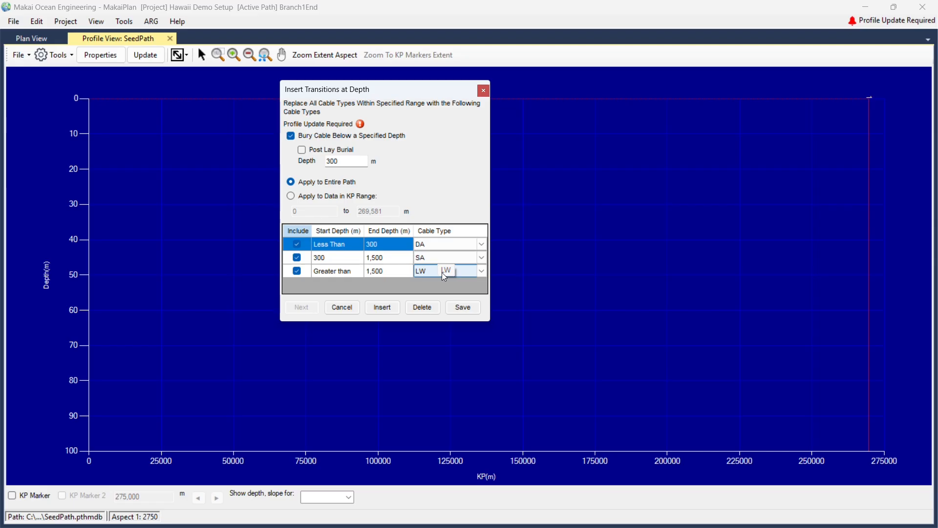
# Change the SA row's end depth to 1000 m and save the transitions as the default.
pyautogui.click(390, 263)
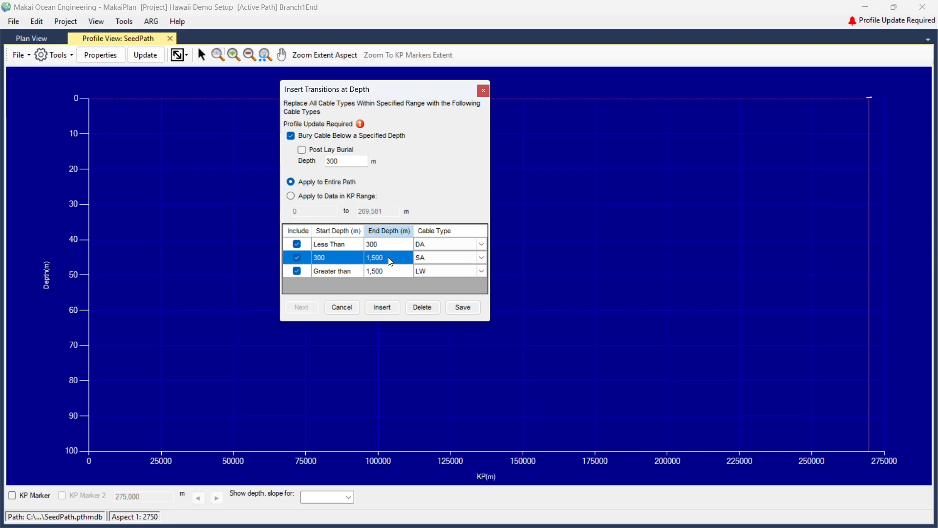
pyautogui.click(388, 258)
pyautogui.write('10')
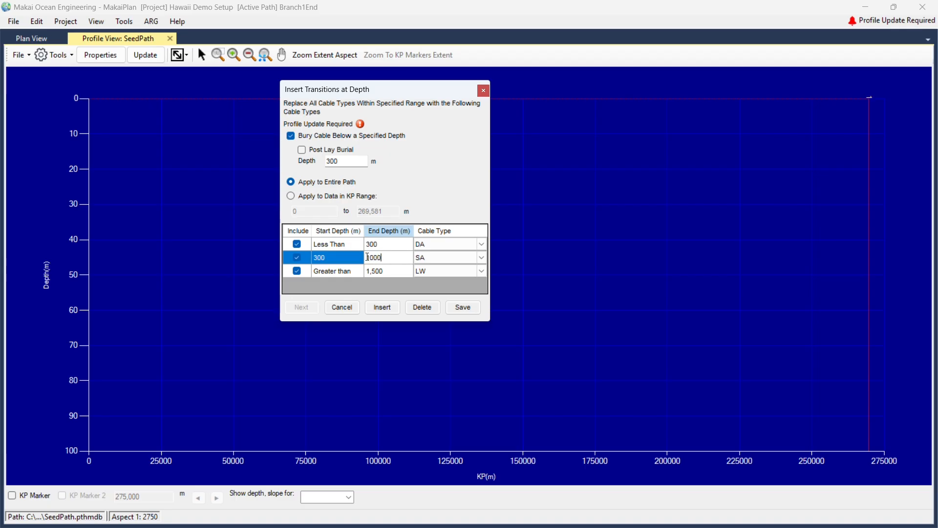
pyautogui.click(393, 276)
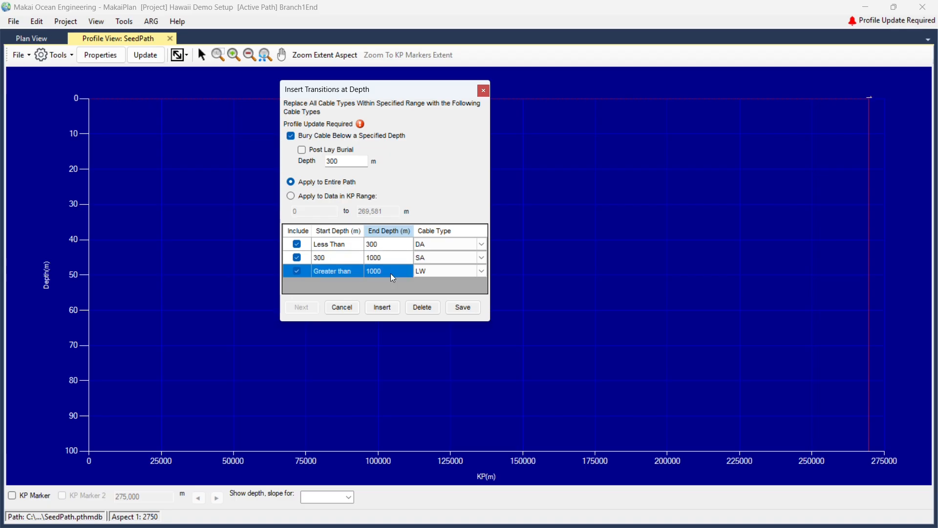
pyautogui.click(461, 309)
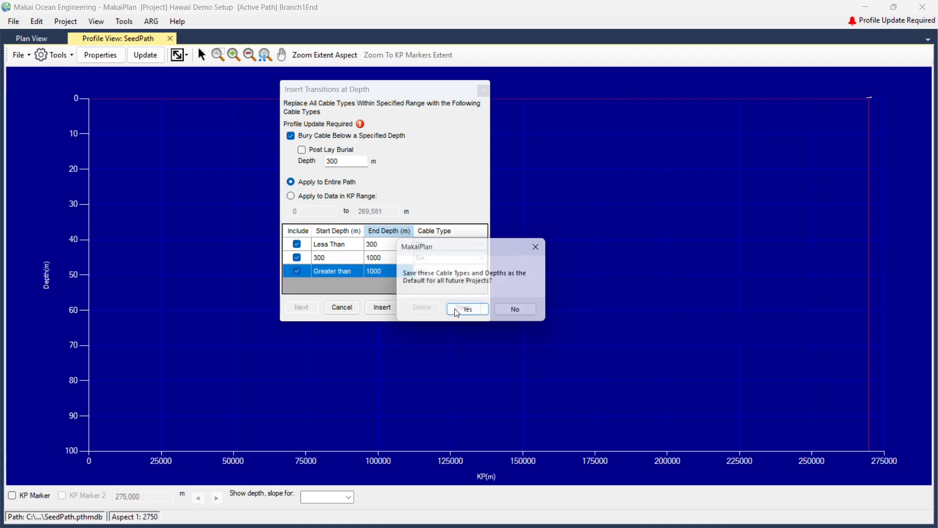
pyautogui.click(480, 312)
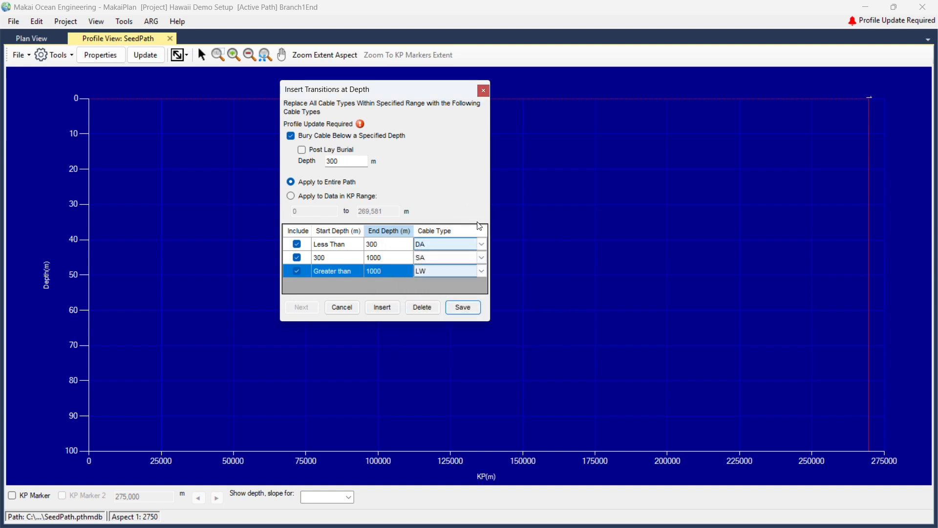
pyautogui.click(448, 311)
# Close the SeedPath profile and open the Cost Estimation Tool from the ARG menu.
pyautogui.click(171, 40)
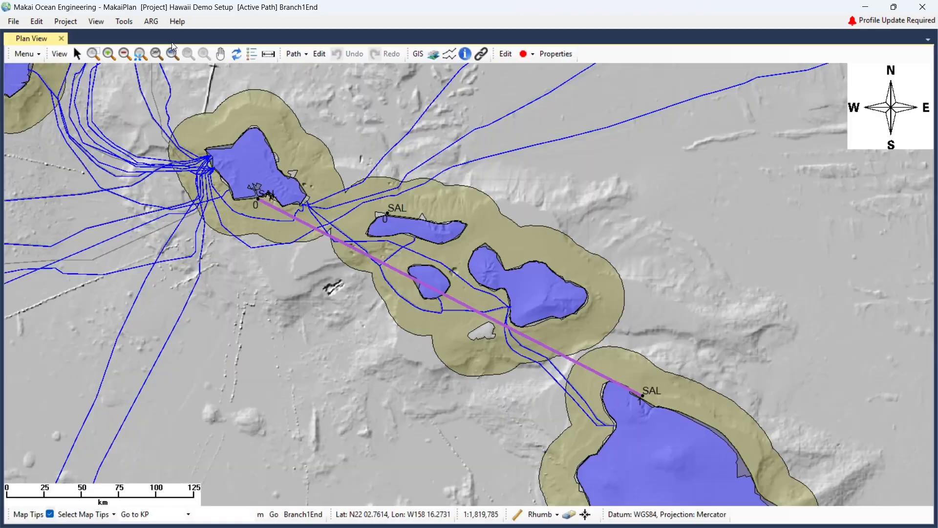
pyautogui.scroll(-2, 324, 243)
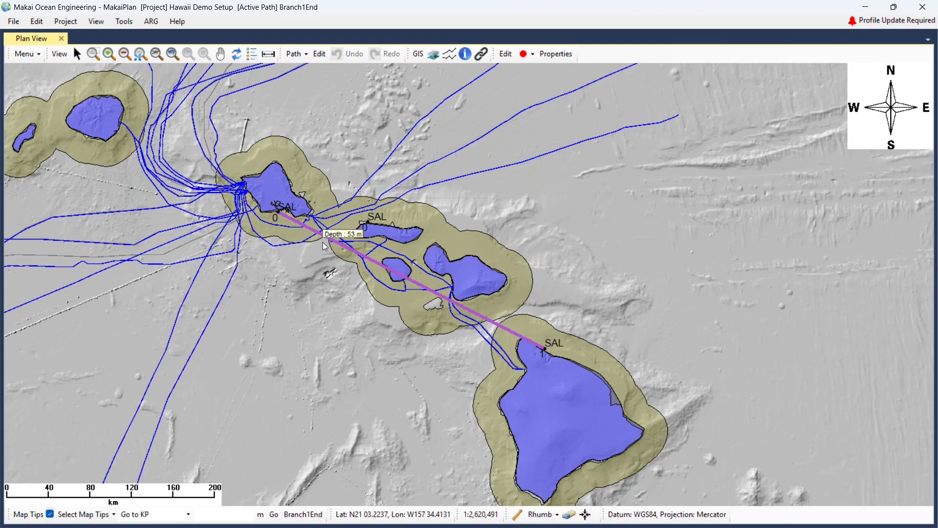
pyautogui.click(122, 24)
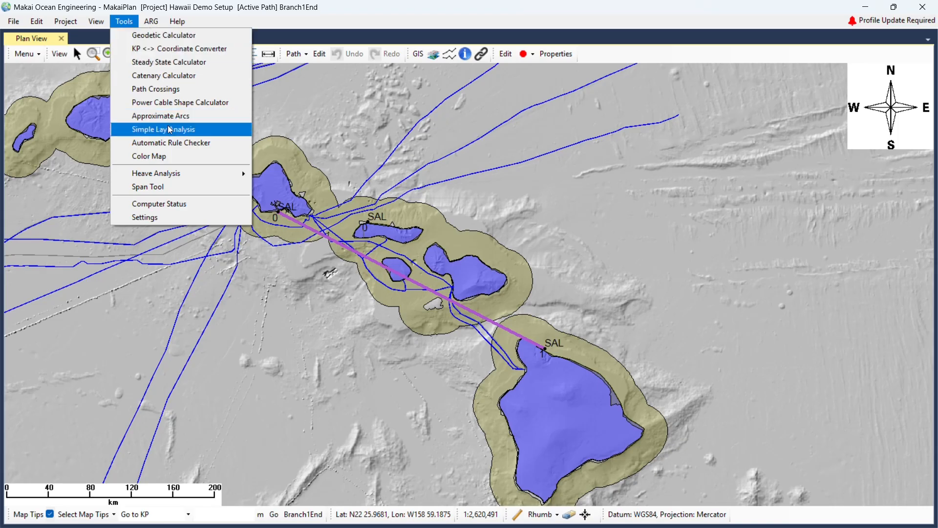
pyautogui.click(151, 22)
pyautogui.click(176, 48)
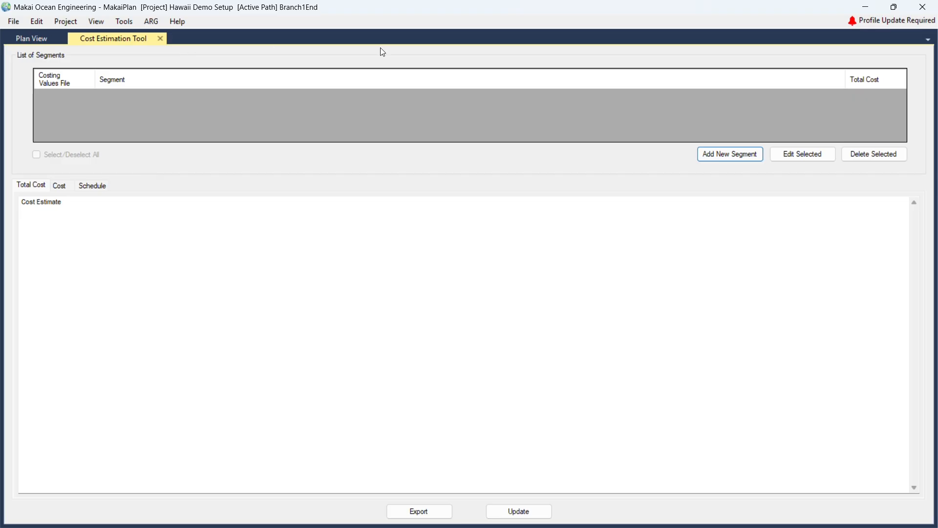
# Add the SeedPath segment, review its Survey through Freighter cost tabs, and start exporting costing values.
pyautogui.click(730, 151)
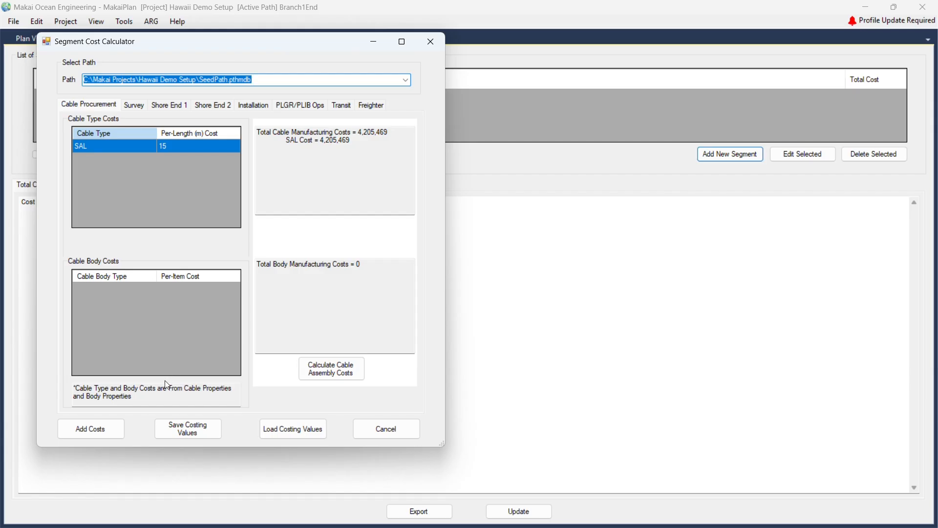
pyautogui.click(139, 106)
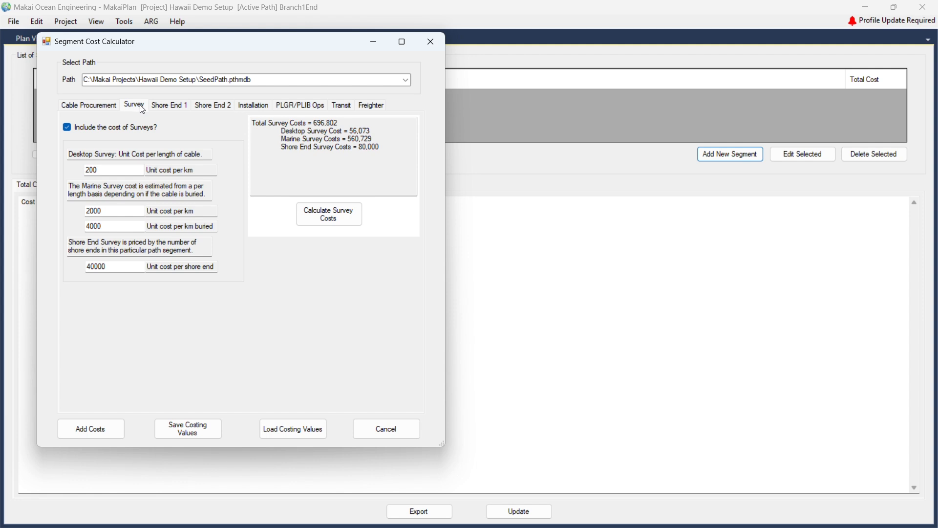
pyautogui.click(165, 110)
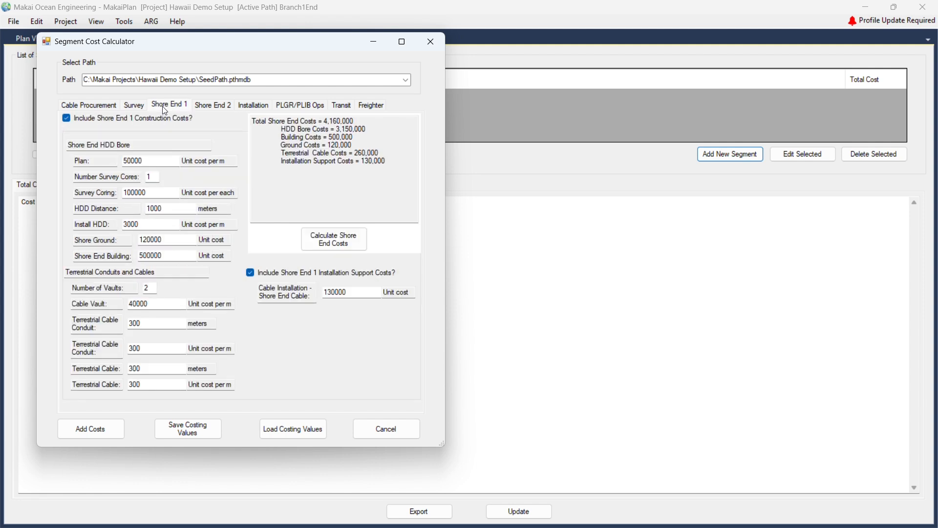
pyautogui.click(202, 107)
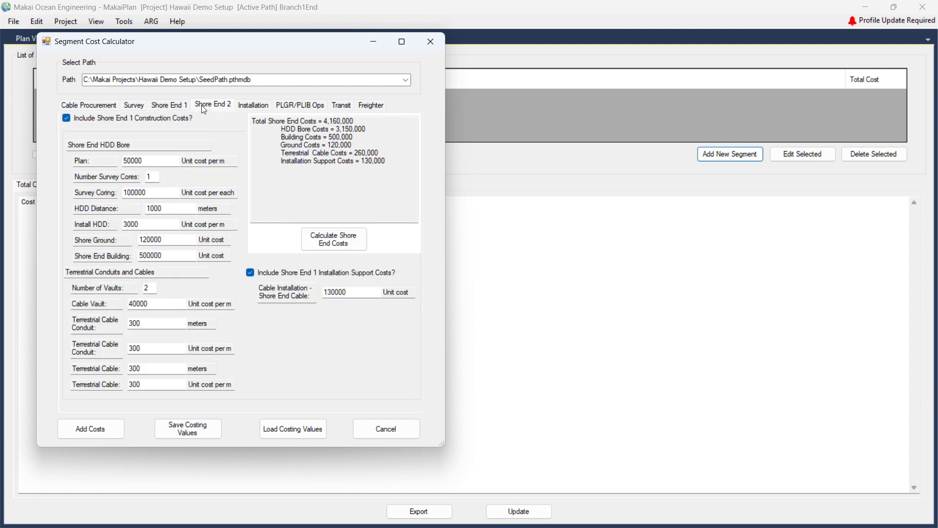
pyautogui.click(253, 106)
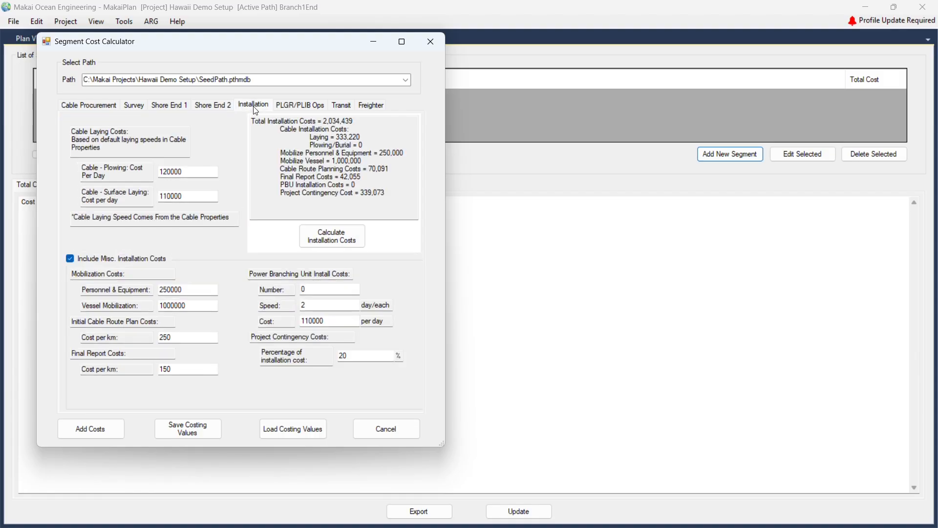
pyautogui.click(286, 111)
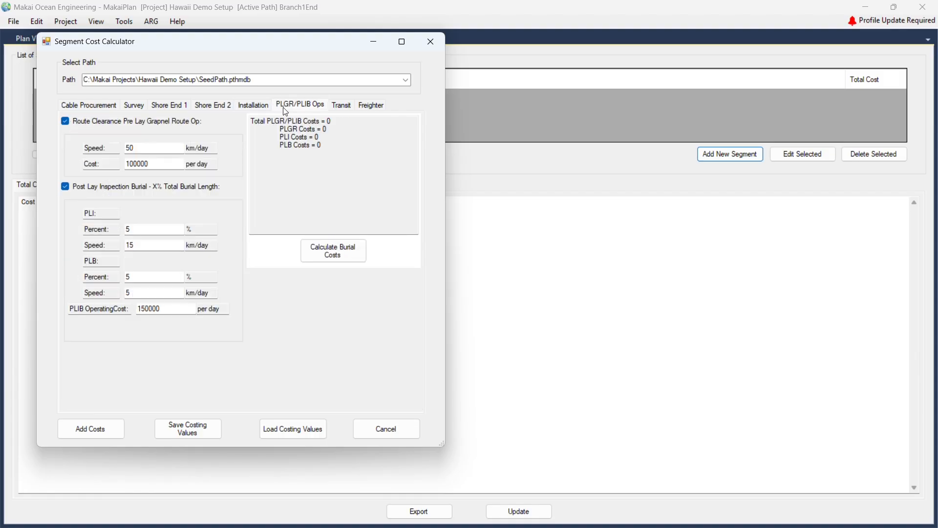
pyautogui.click(344, 108)
pyautogui.click(373, 106)
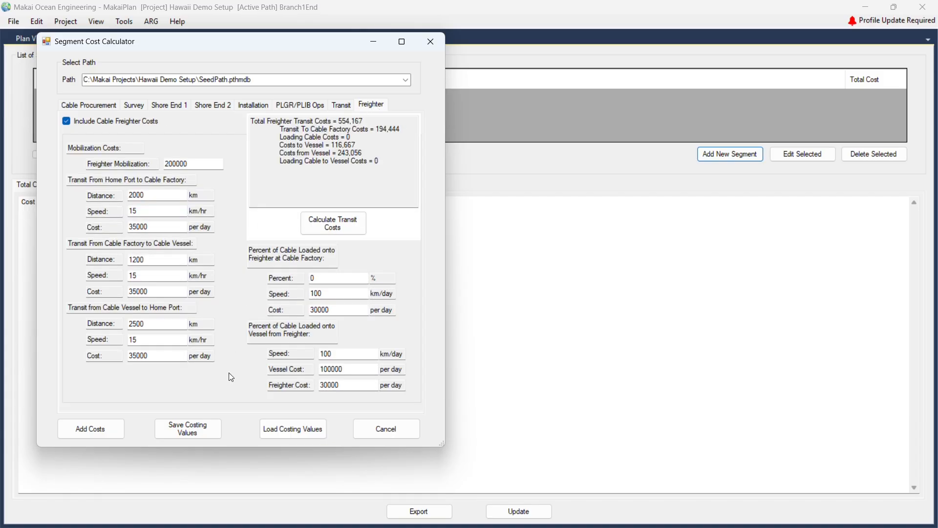
pyautogui.click(198, 429)
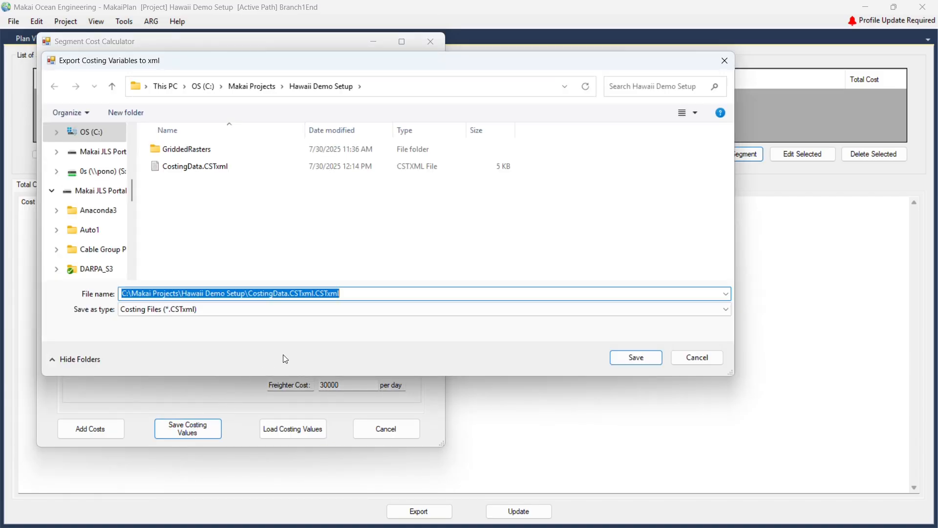
# Overwrite CostingData.CSTxml with the costing values and add SeedPath's costs, totalling 16,905,130.
pyautogui.click(193, 167)
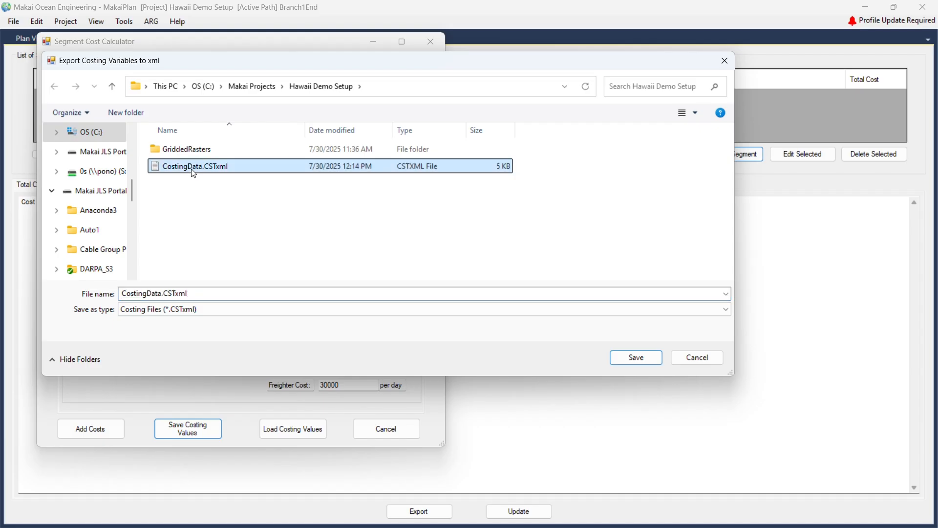
pyautogui.click(217, 293)
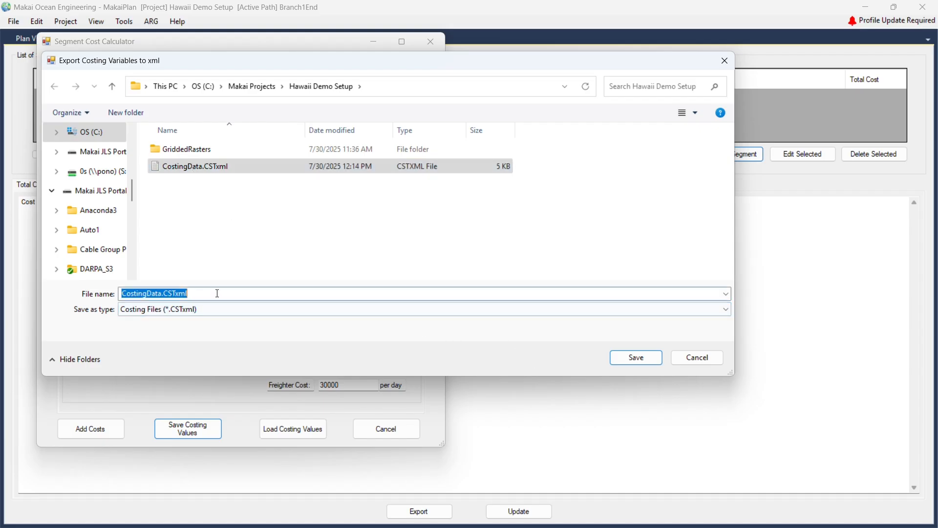
pyautogui.doubleClick(197, 293)
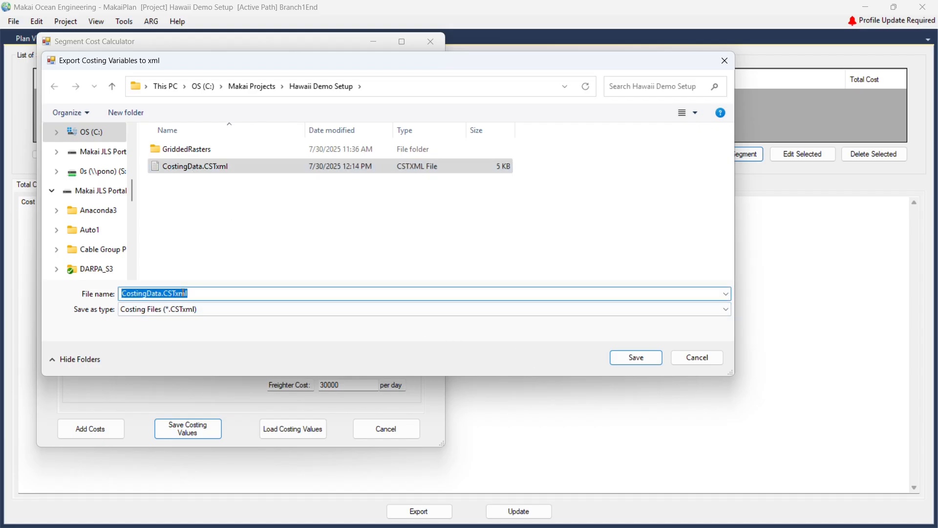
pyautogui.click(622, 355)
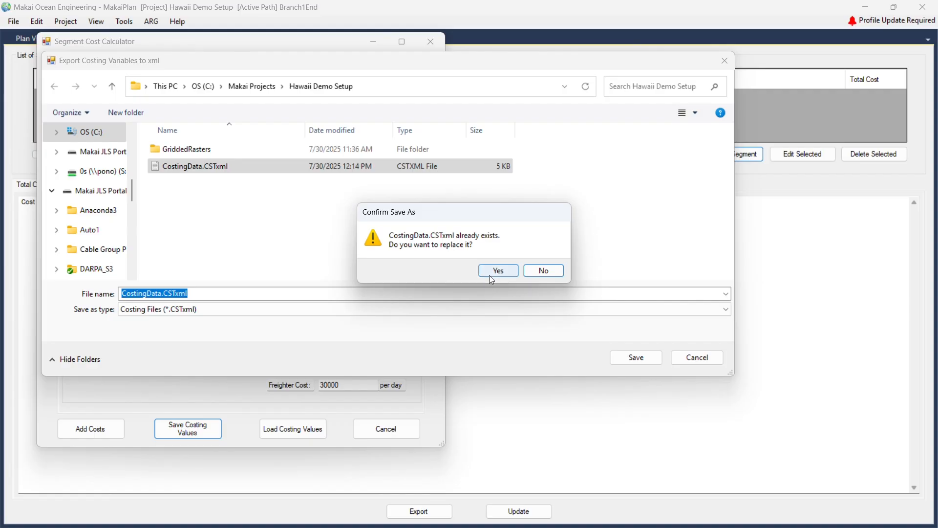
pyautogui.click(495, 271)
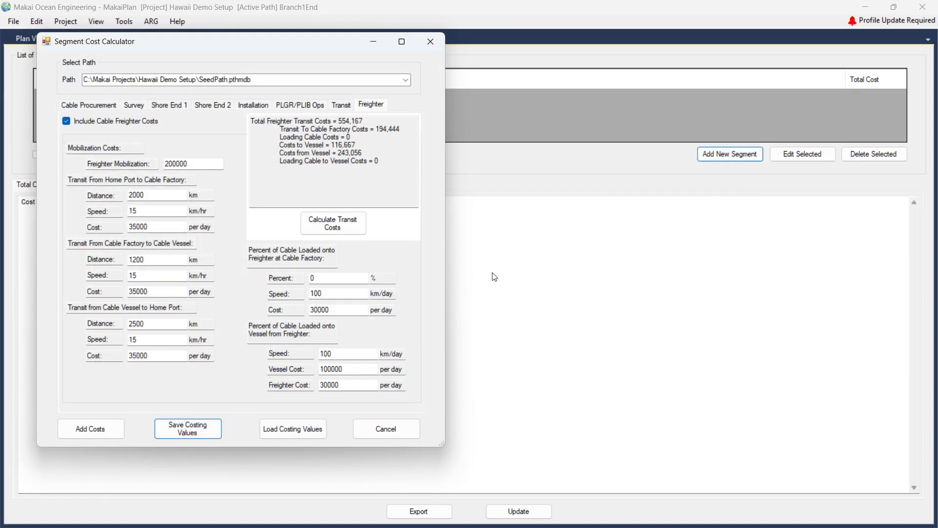
pyautogui.click(91, 429)
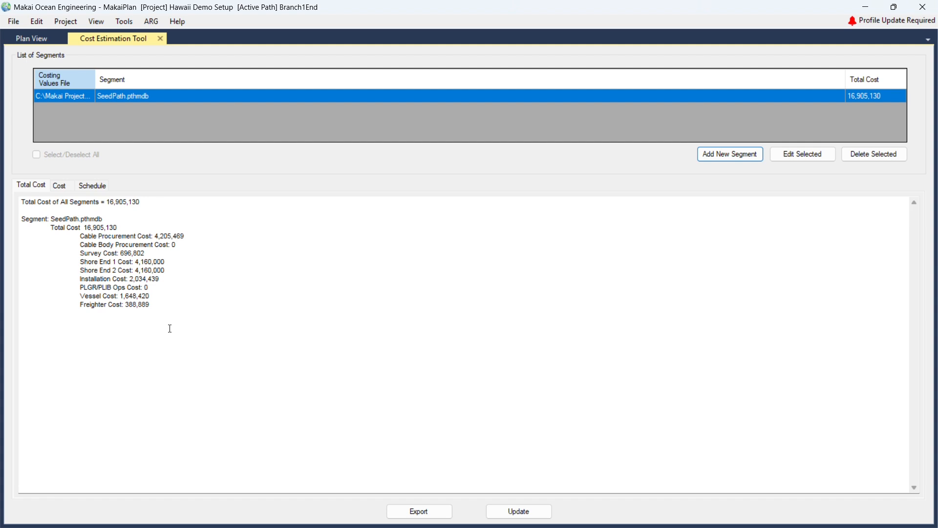
# Close the Cost Estimation Tool and open the Automatic Route Generator beside the map.
pyautogui.click(160, 39)
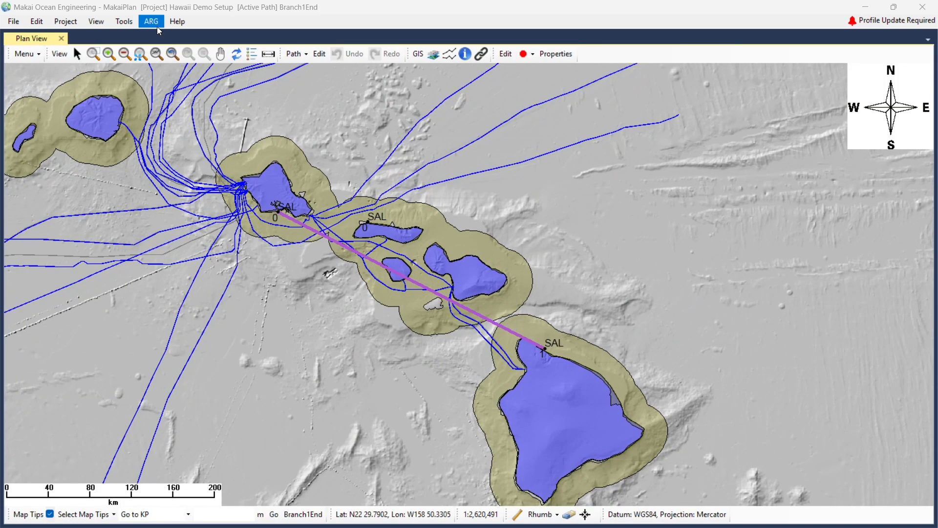
pyautogui.click(154, 23)
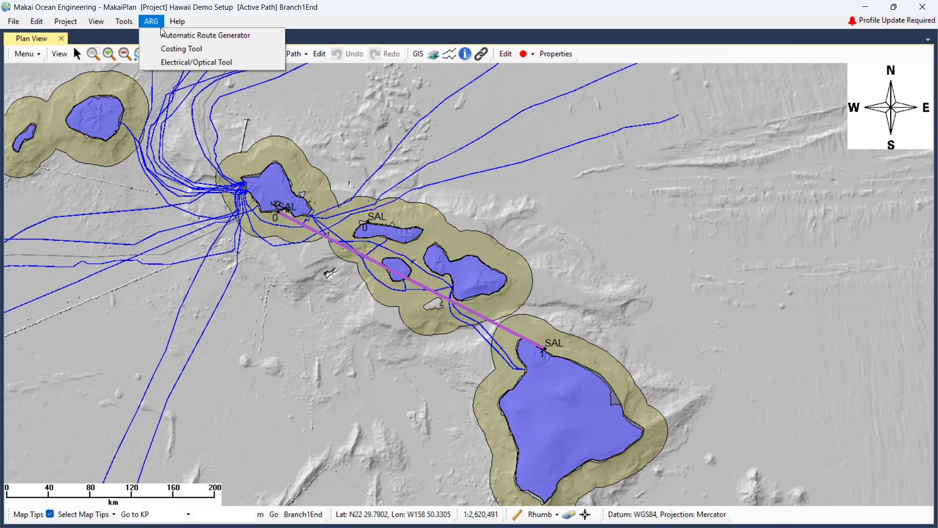
pyautogui.click(190, 36)
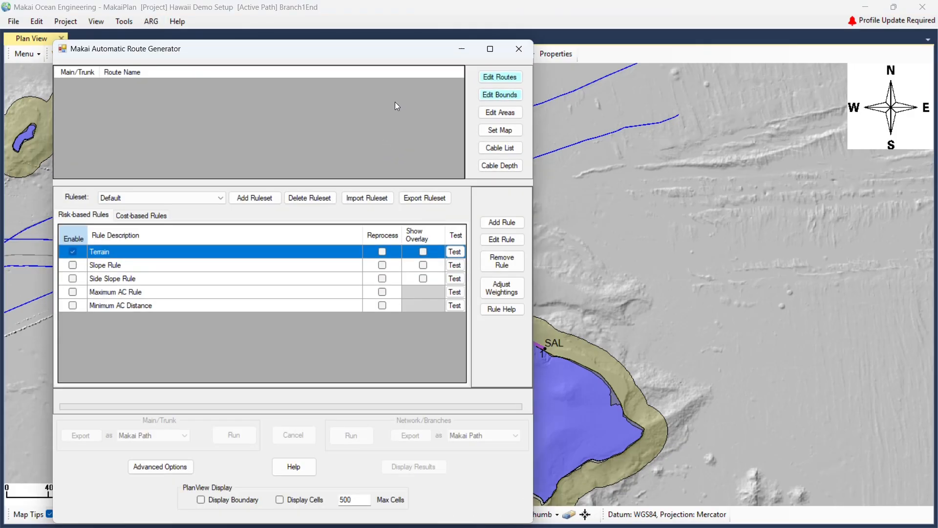
pyautogui.moveTo(368, 52); pyautogui.dragTo(770, 58)
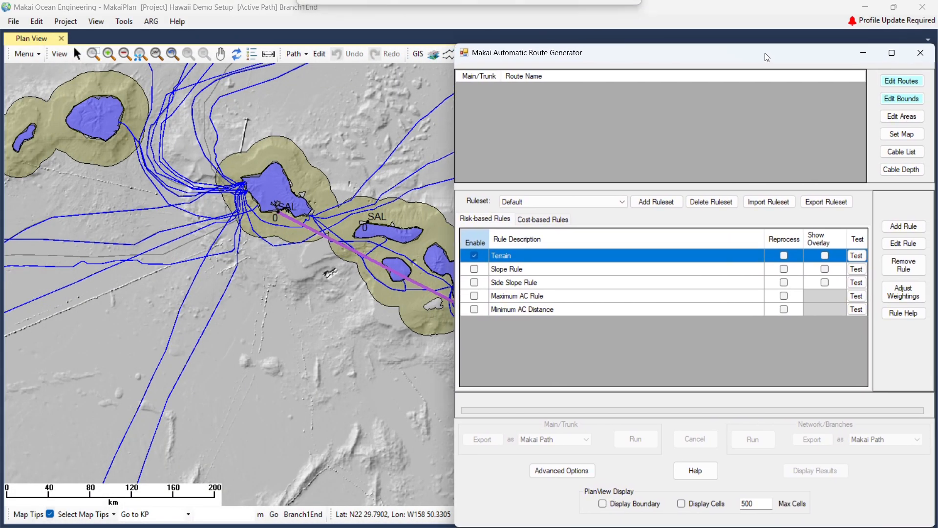
# Add Branch1End and SeedPath as existing paths, with SeedPath as the trunk.
pyautogui.click(907, 81)
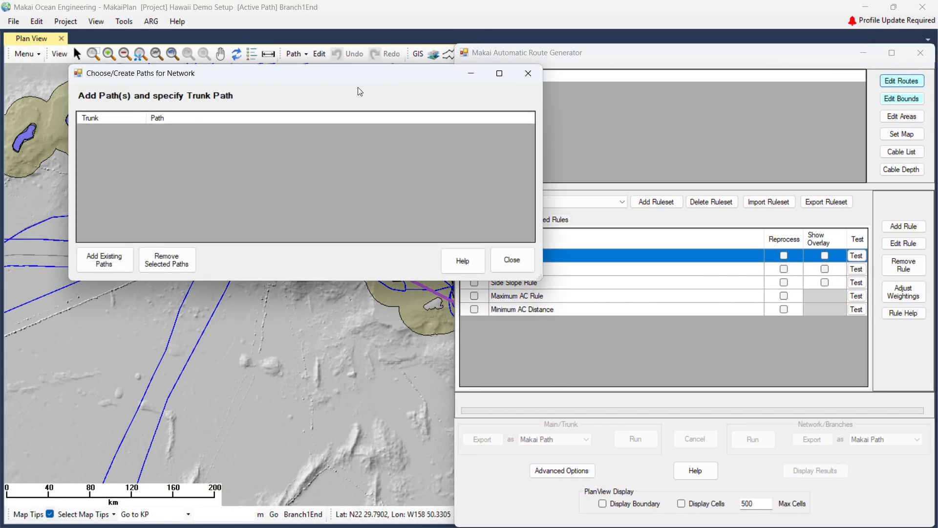
pyautogui.click(107, 259)
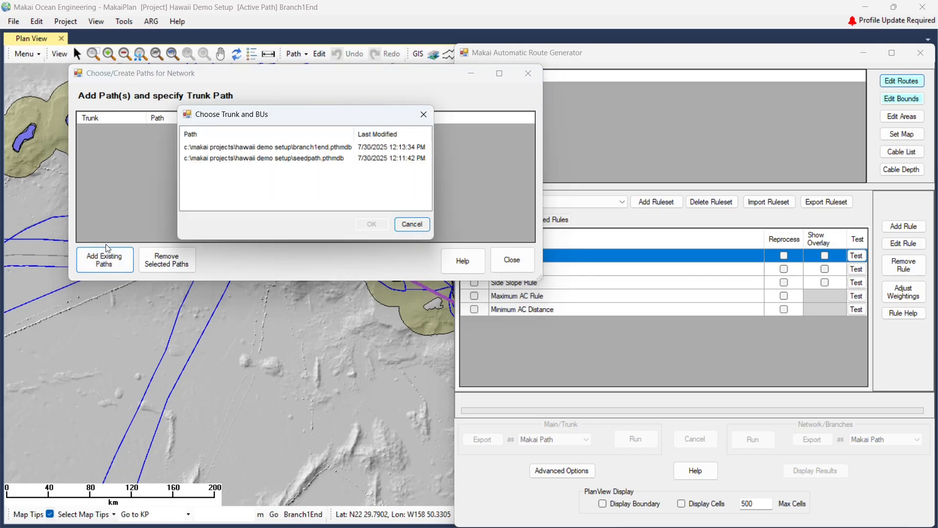
pyautogui.click(265, 155)
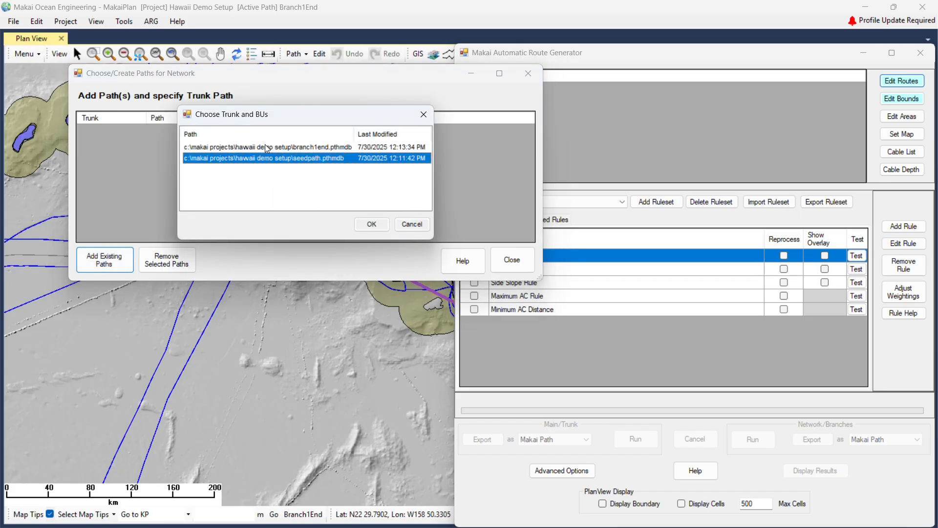
pyautogui.keyDown('shift'); pyautogui.click(271, 149); pyautogui.keyUp('shift')
pyautogui.click(369, 225)
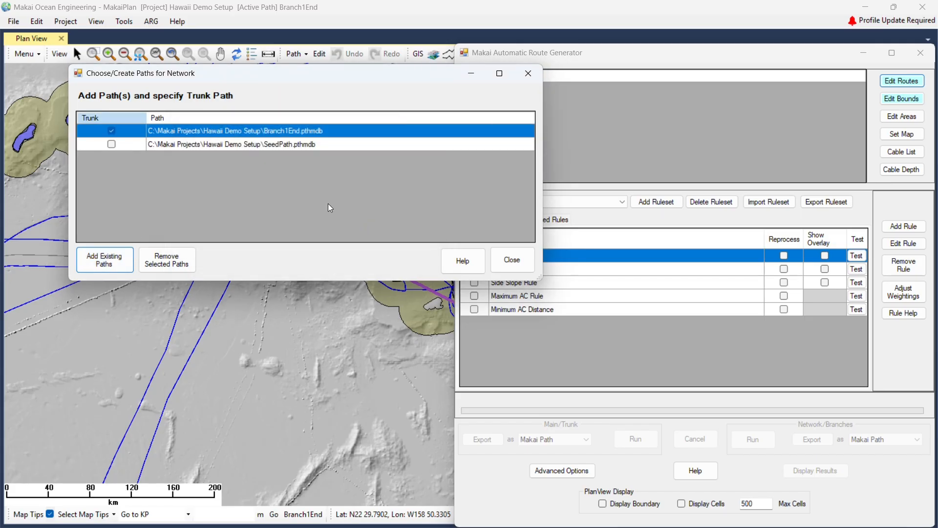
pyautogui.click(112, 144)
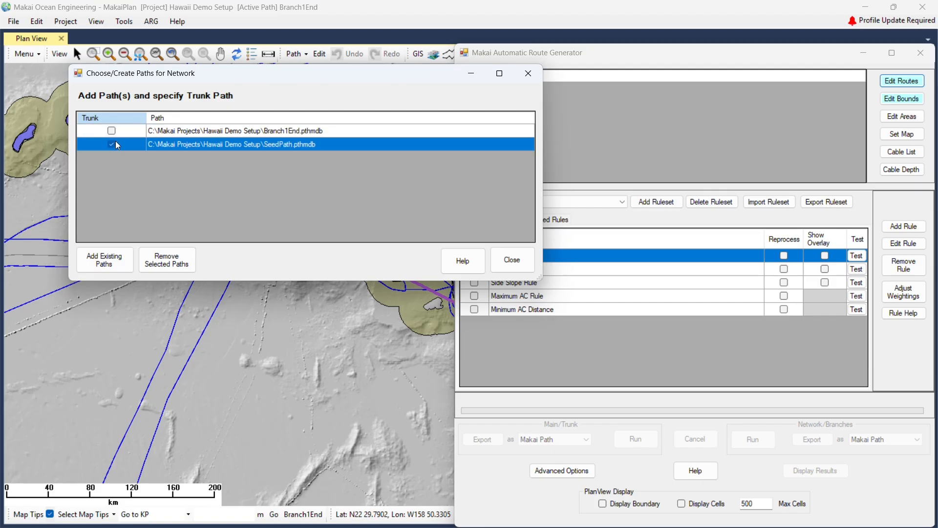
pyautogui.click(512, 260)
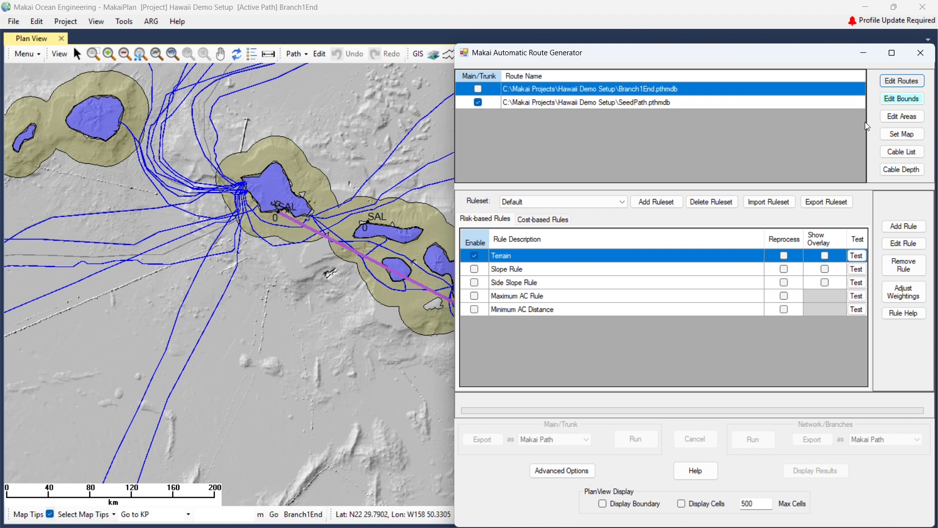
# Create a routing boundary from the route start/end points with a 5000 m cell size.
pyautogui.click(902, 100)
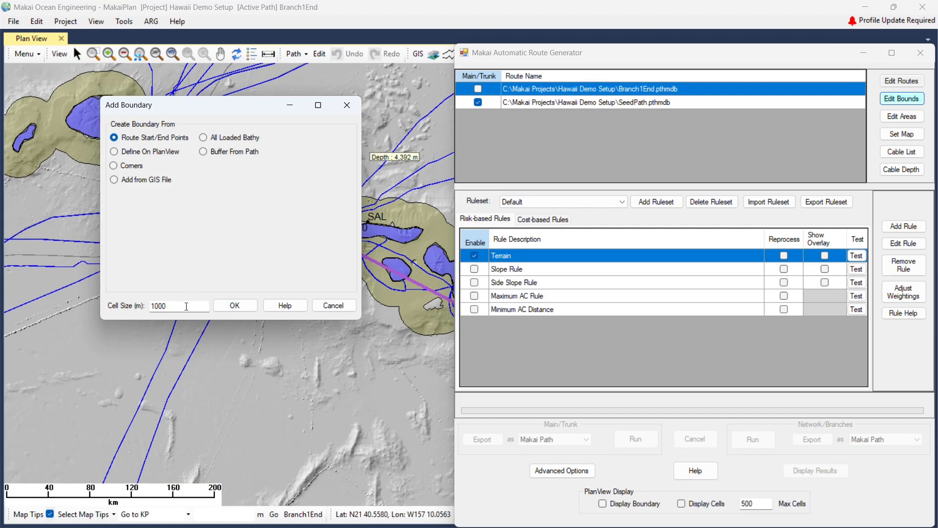
pyautogui.moveTo(166, 306); pyautogui.dragTo(129, 300)
pyautogui.write('5')
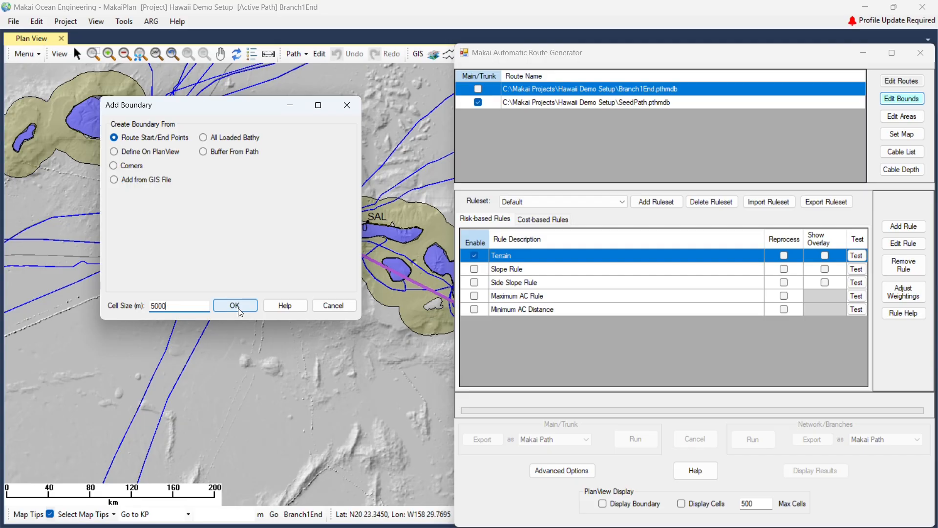
pyautogui.click(238, 308)
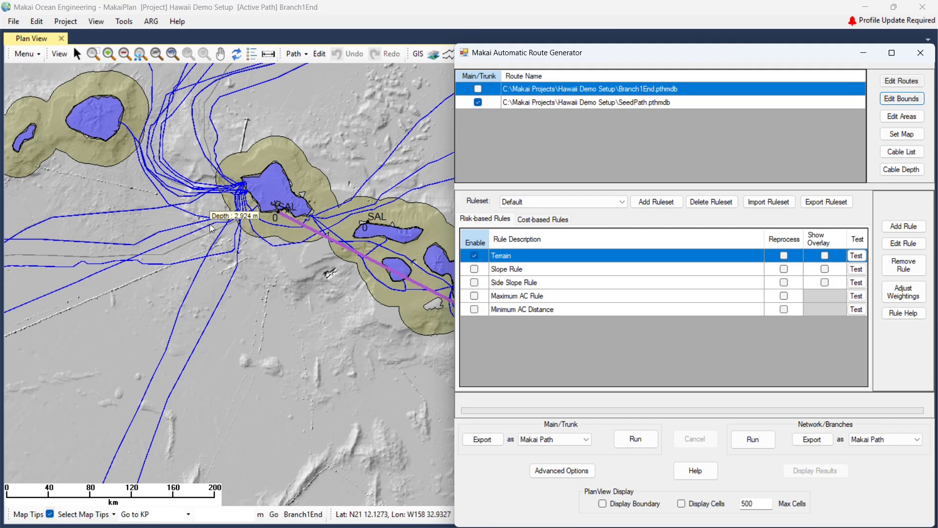
# Display the boundary on the map and frame the central island chain inside it.
pyautogui.scroll(-3, 211, 228)
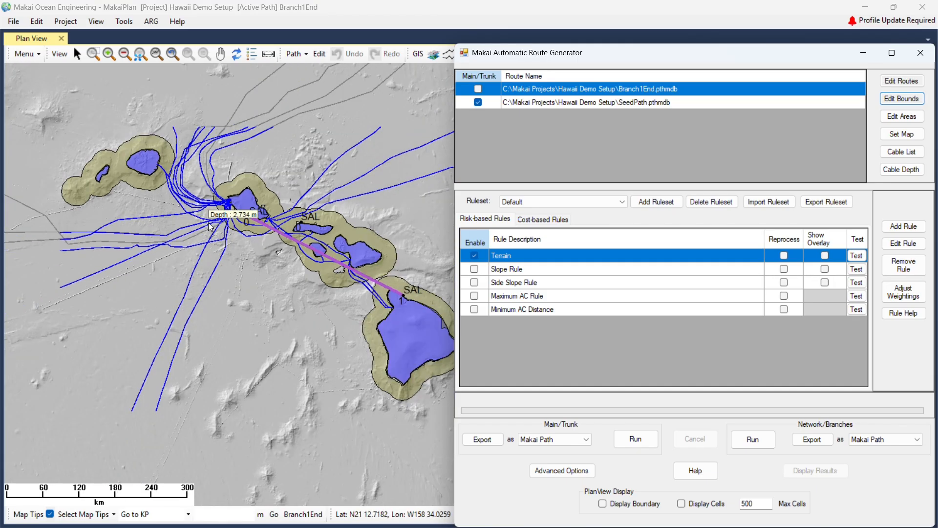
pyautogui.scroll(-1, 211, 227)
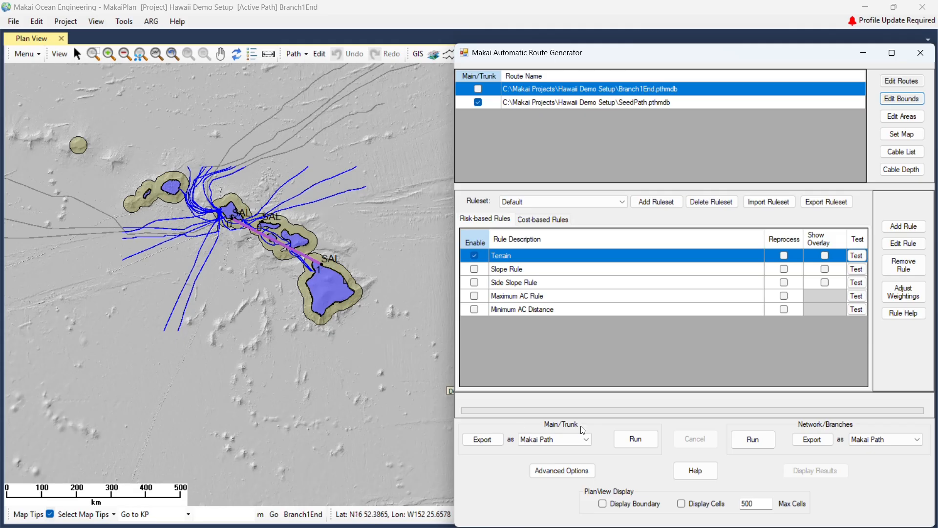
pyautogui.click(603, 504)
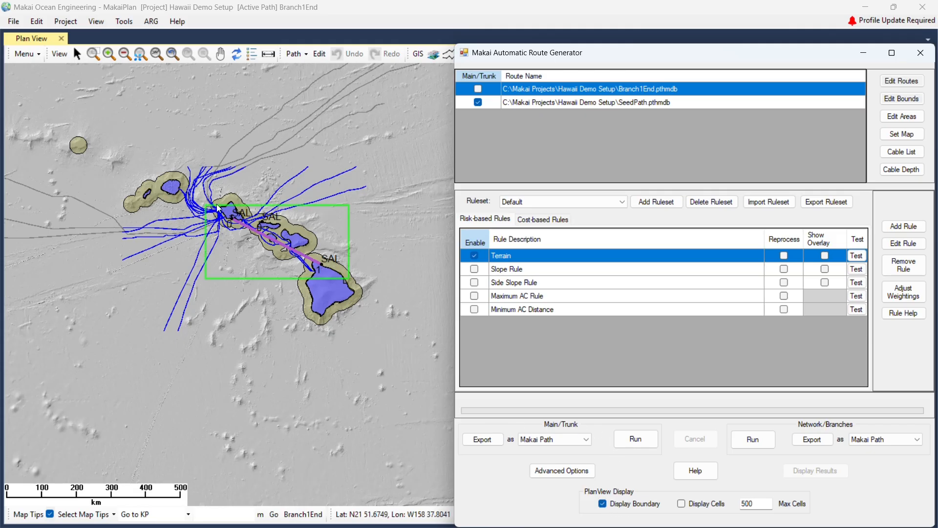
pyautogui.scroll(1, 235, 215)
pyautogui.moveTo(294, 287); pyautogui.dragTo(229, 281, button='middle')
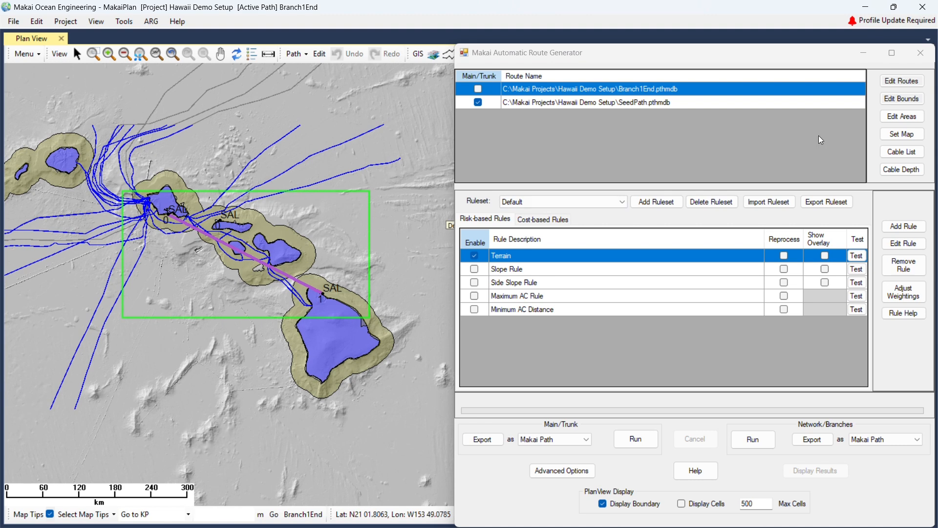
# Redefine the boundary on the Plan View, adding bottom- and left-edge vertices and pulling them toward the route.
pyautogui.click(900, 99)
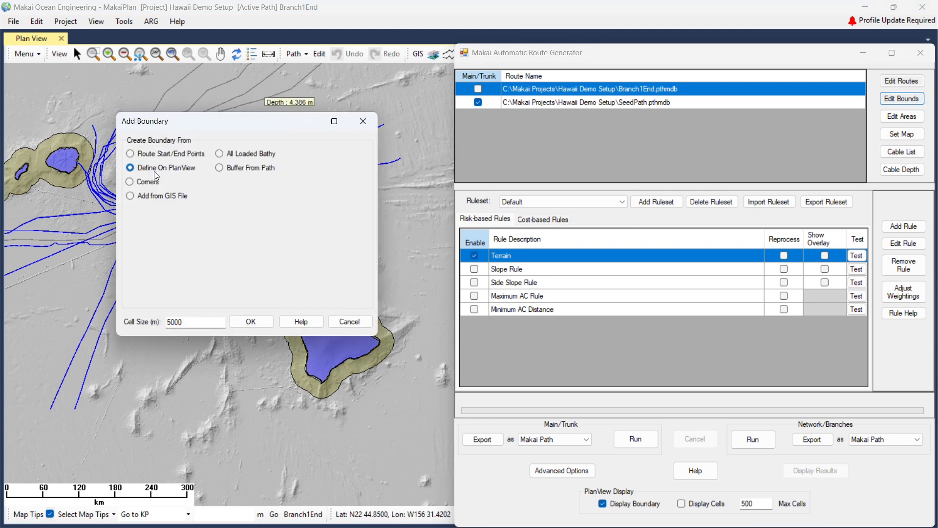
pyautogui.moveTo(241, 122); pyautogui.dragTo(652, 173)
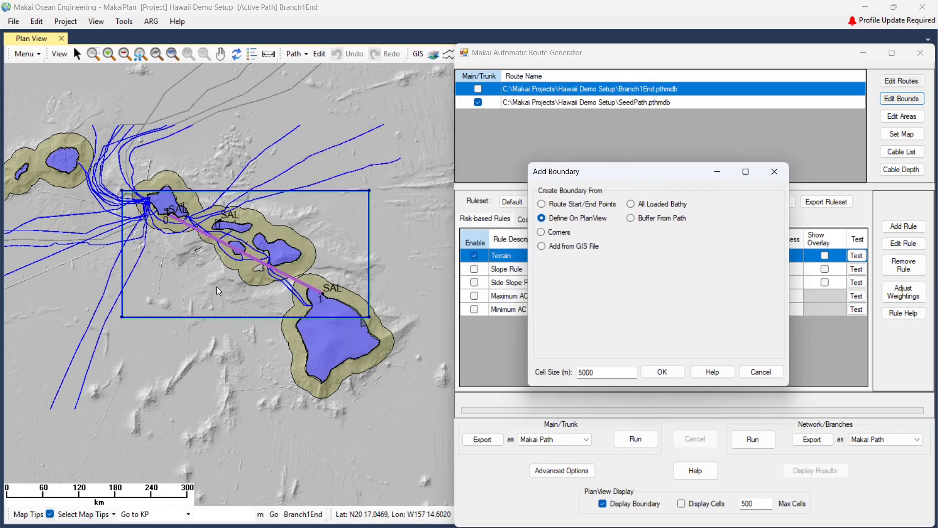
pyautogui.click(204, 318)
pyautogui.rightClick(203, 316)
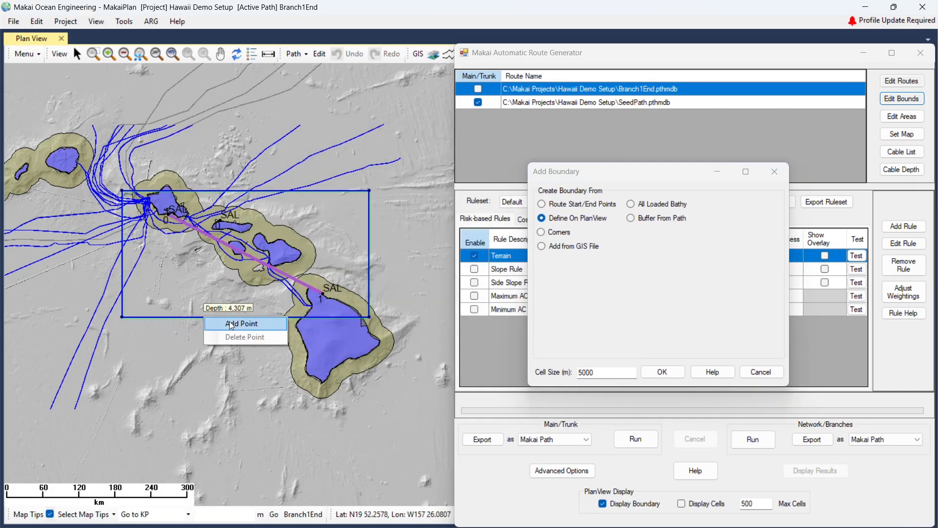
pyautogui.click(231, 324)
pyautogui.rightClick(122, 272)
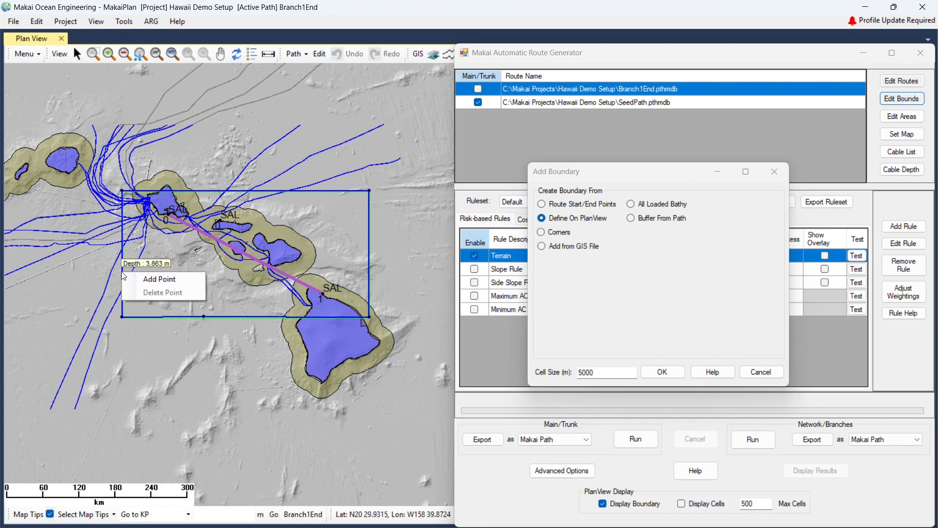
pyautogui.click(141, 279)
pyautogui.moveTo(123, 317); pyautogui.dragTo(167, 280)
pyautogui.moveTo(209, 315); pyautogui.dragTo(219, 294)
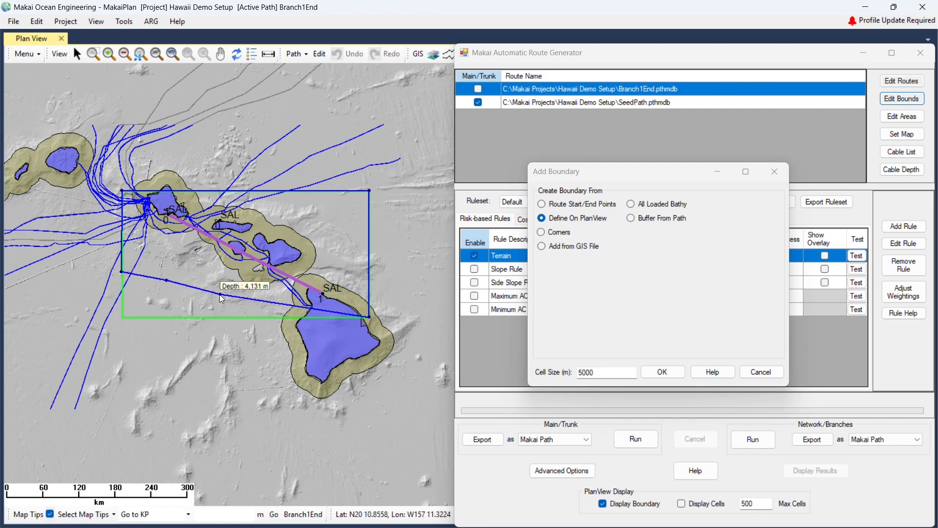
pyautogui.moveTo(166, 280); pyautogui.dragTo(144, 232)
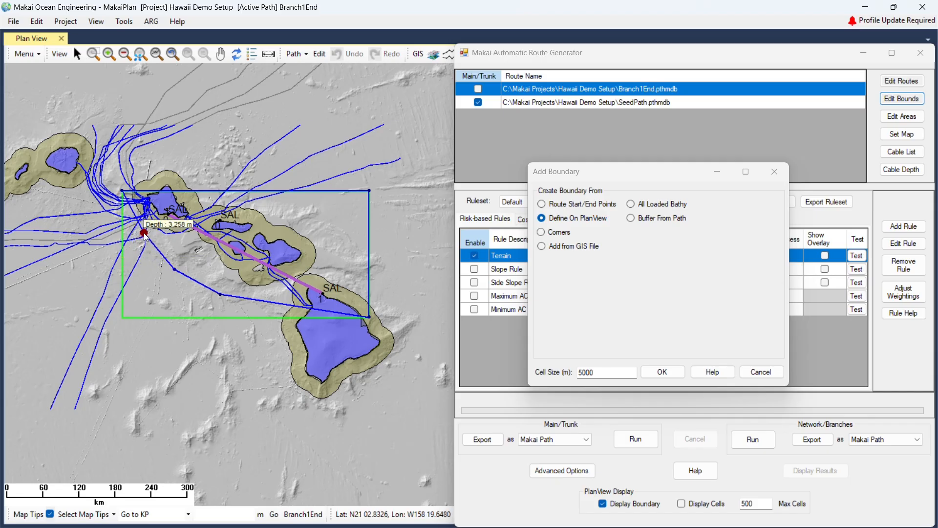
# Add right- and top-edge vertices, drag them inward around the route, and apply the polygon boundary.
pyautogui.rightClick(369, 270)
pyautogui.click(382, 276)
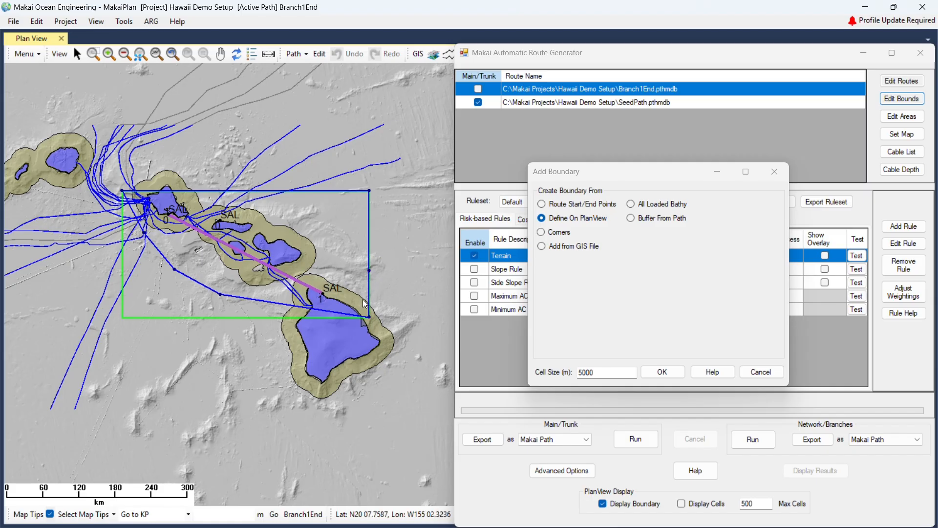
pyautogui.moveTo(369, 318); pyautogui.dragTo(338, 303)
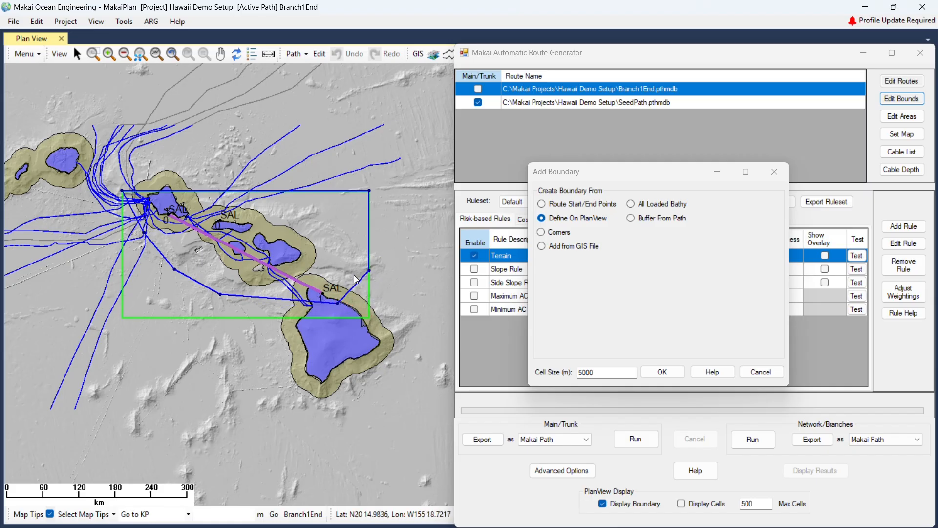
pyautogui.click(369, 241)
pyautogui.moveTo(369, 270); pyautogui.dragTo(355, 275)
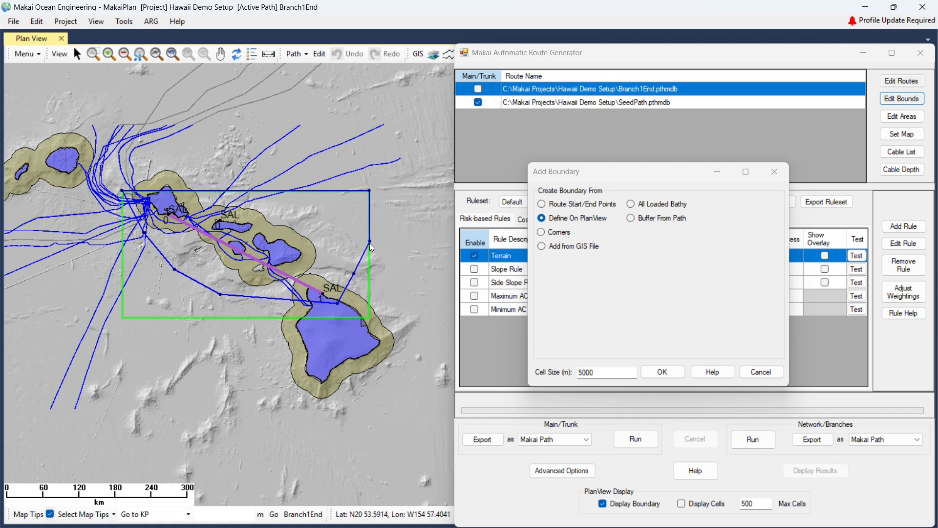
pyautogui.moveTo(370, 241); pyautogui.dragTo(327, 233)
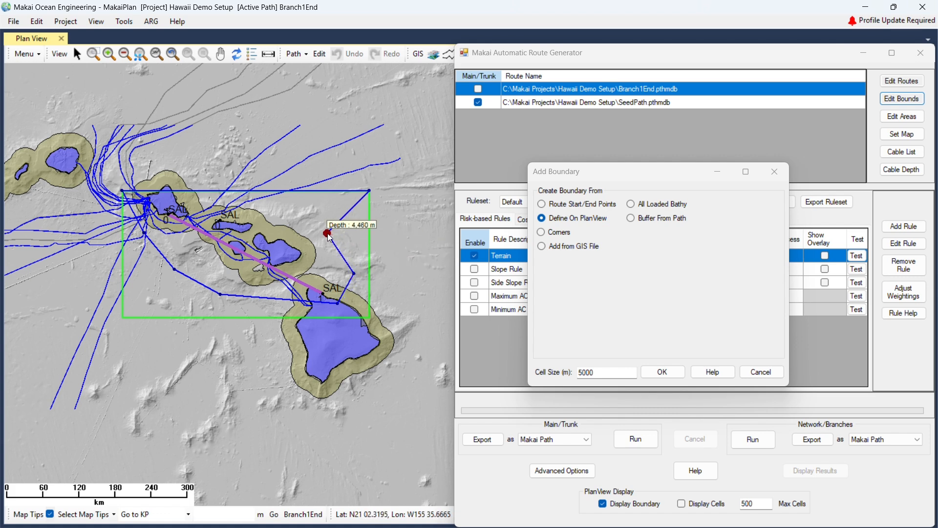
pyautogui.rightClick(303, 192)
pyautogui.click(347, 198)
pyautogui.moveTo(369, 193); pyautogui.dragTo(181, 184)
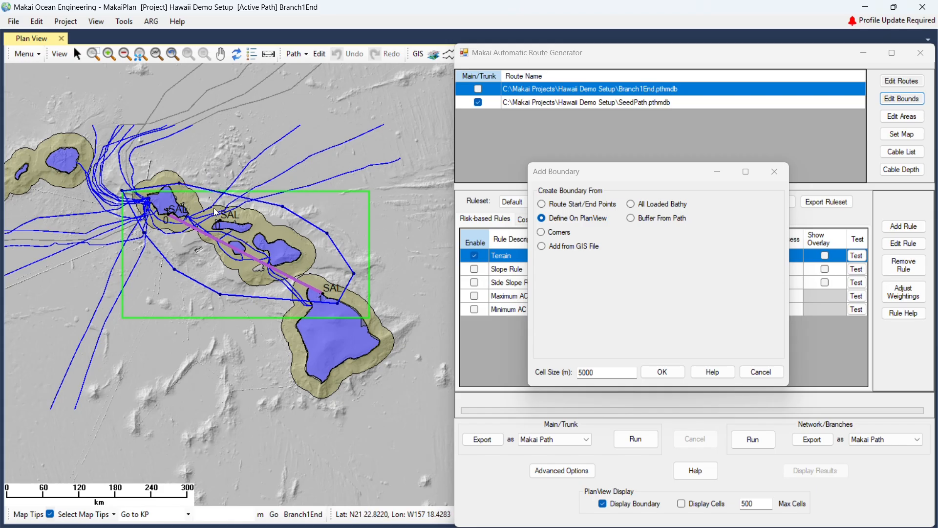
pyautogui.click(675, 374)
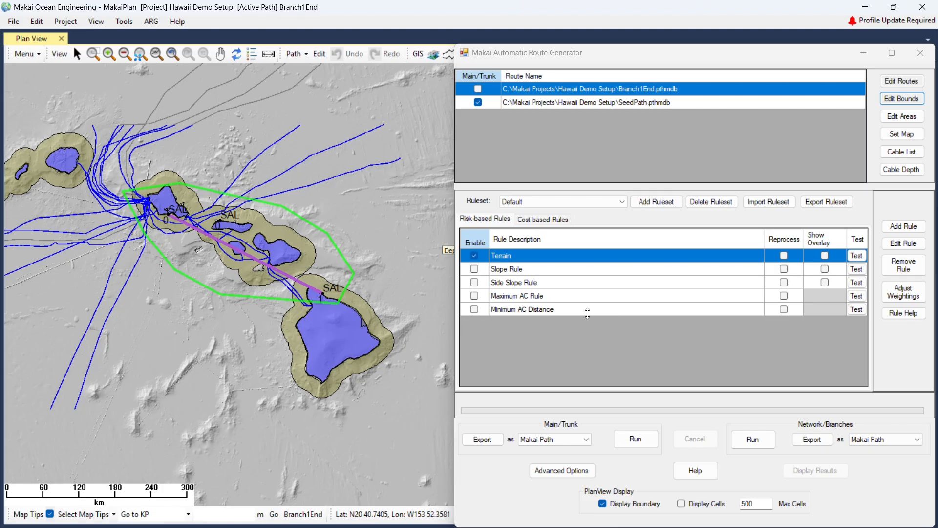
# Run the Terrain rule test and inspect the new trunk route between the islands.
pyautogui.scroll(1, 223, 240)
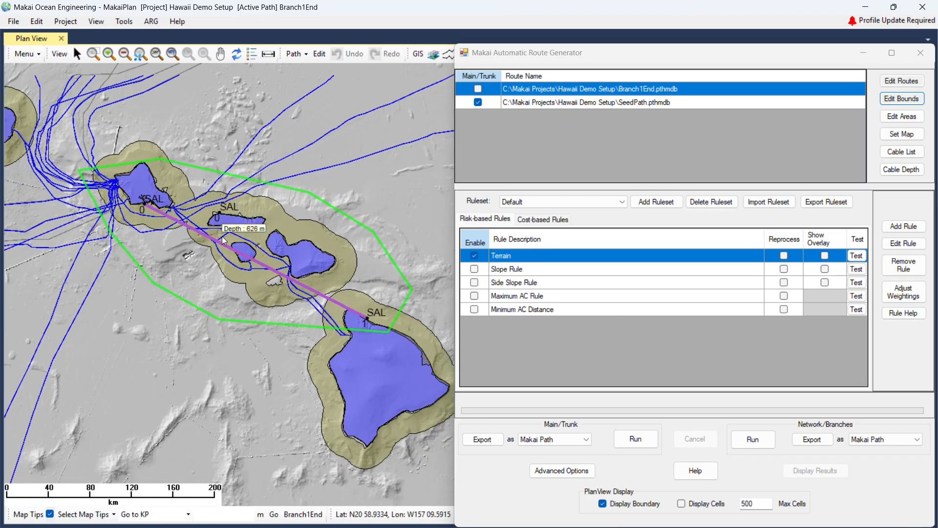
pyautogui.scroll(2, 223, 239)
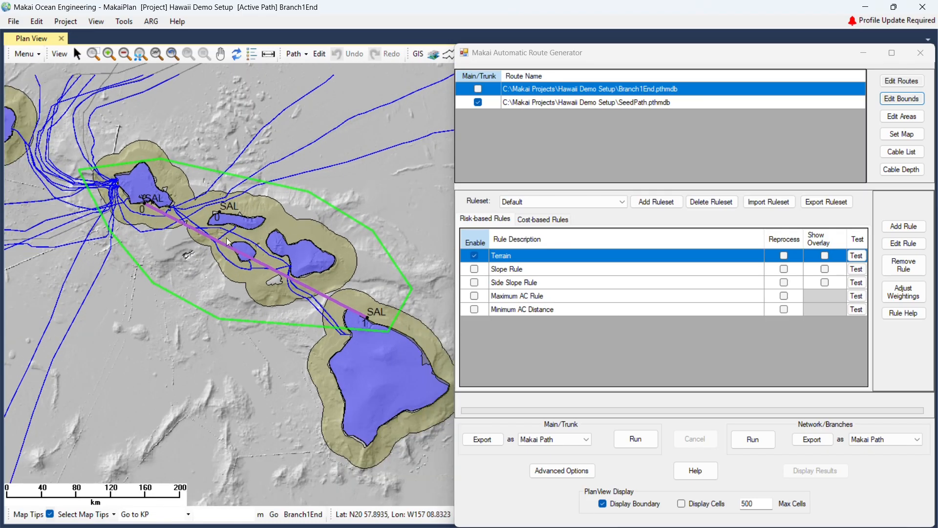
pyautogui.click(856, 256)
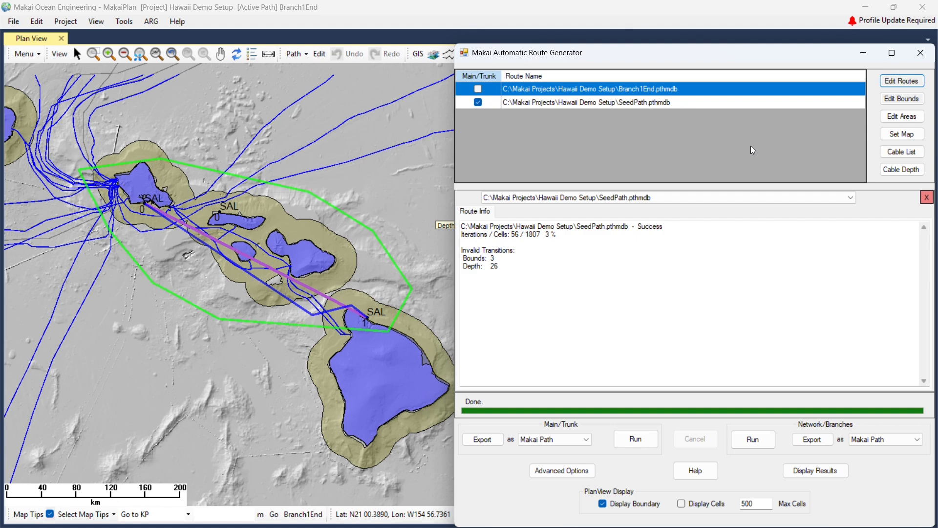
pyautogui.scroll(2, 142, 210)
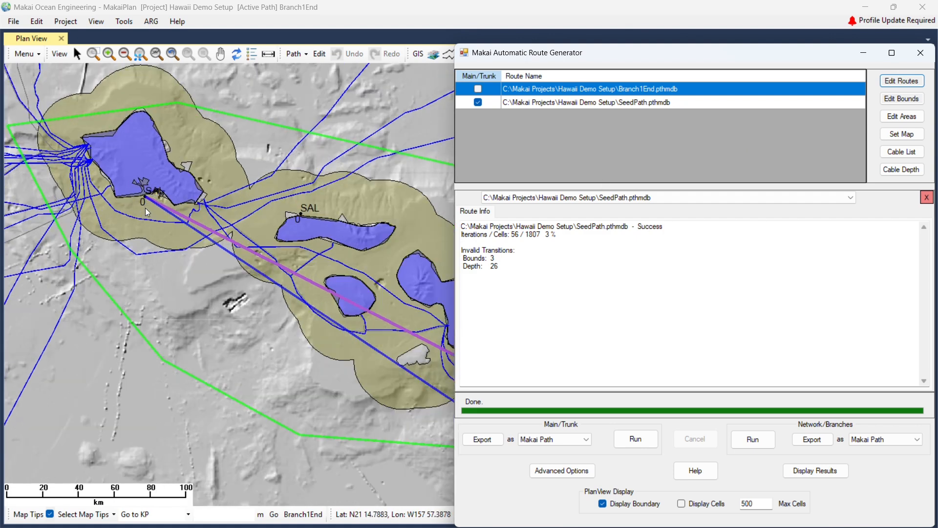
pyautogui.scroll(-2, 145, 208)
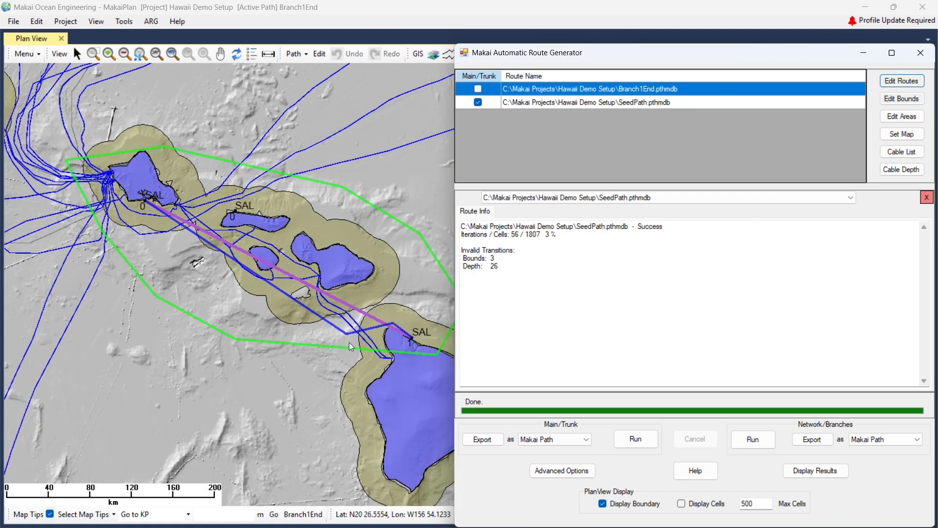
pyautogui.scroll(4, 394, 344)
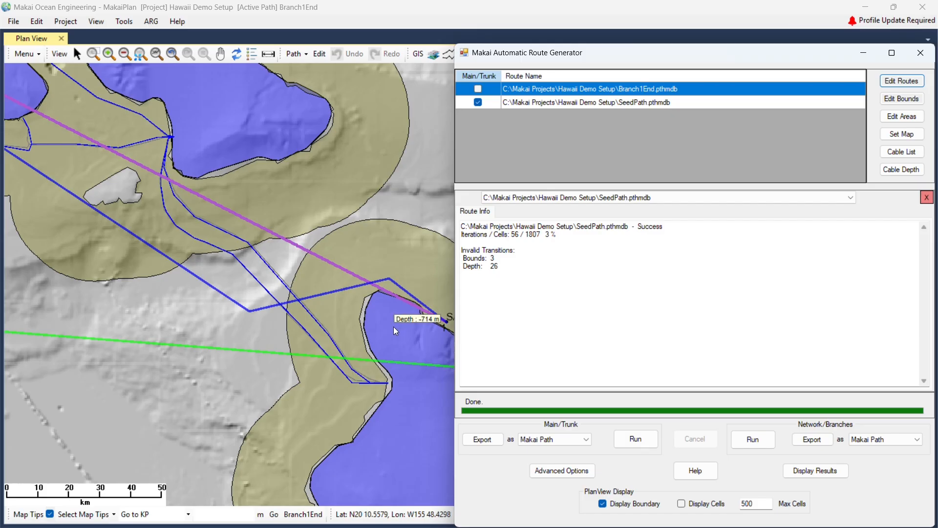
pyautogui.scroll(-2, 394, 327)
pyautogui.moveTo(161, 281); pyautogui.dragTo(217, 303, button='middle')
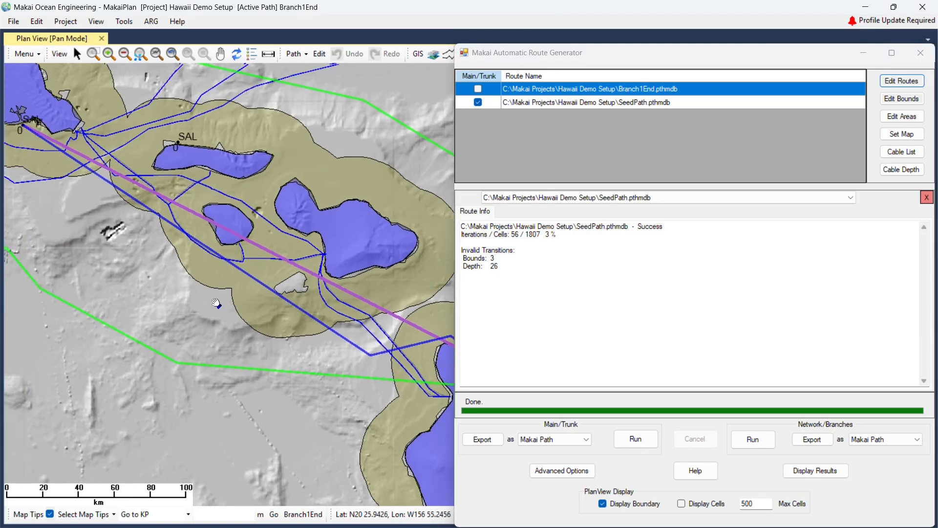
pyautogui.scroll(-1, 210, 292)
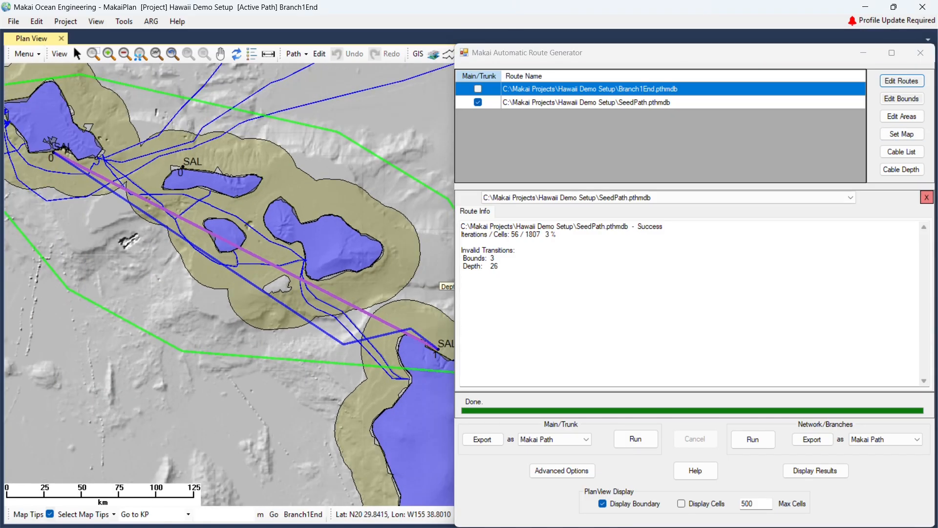
# Review the latest route results, SeedPath Success with 56 of 1807 cells.
pyautogui.click(927, 197)
pyautogui.click(513, 252)
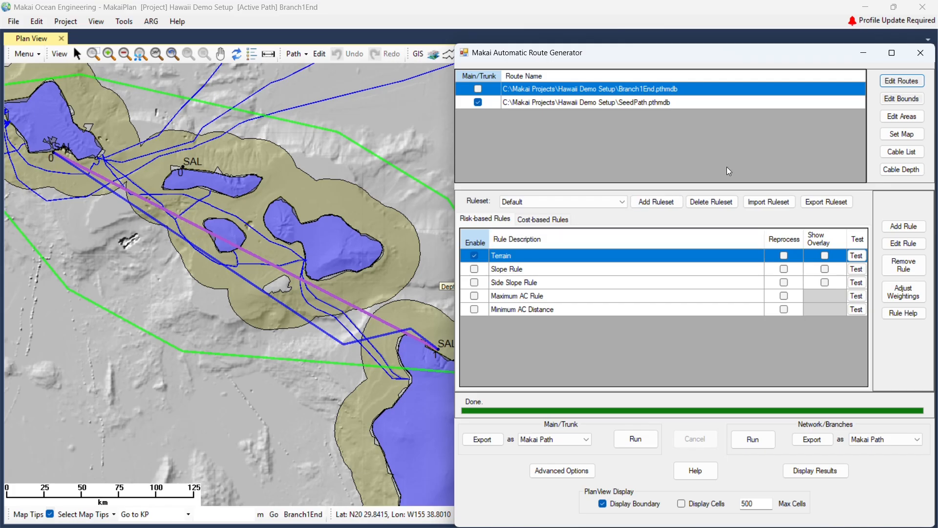
pyautogui.click(834, 472)
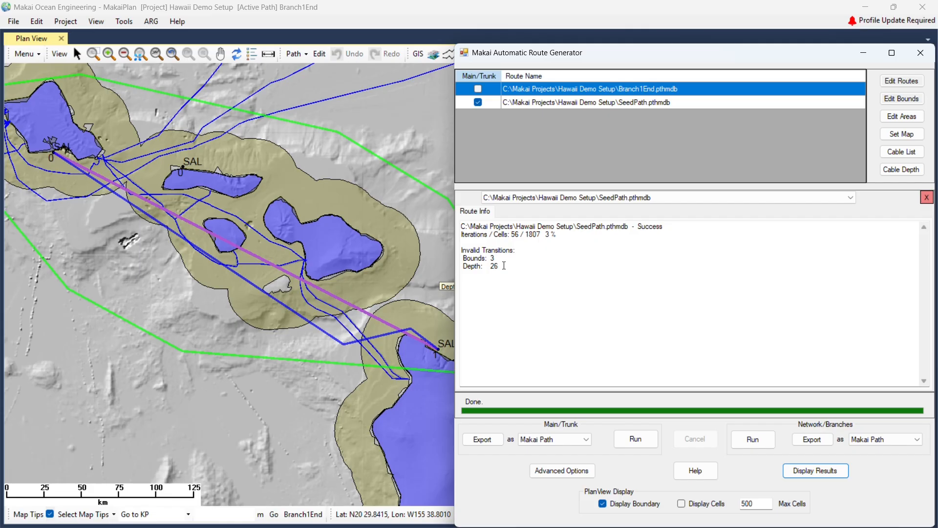
pyautogui.click(927, 198)
# Turn on Display Cells and rerun the Terrain test to draw the route's grid cells.
pyautogui.click(701, 503)
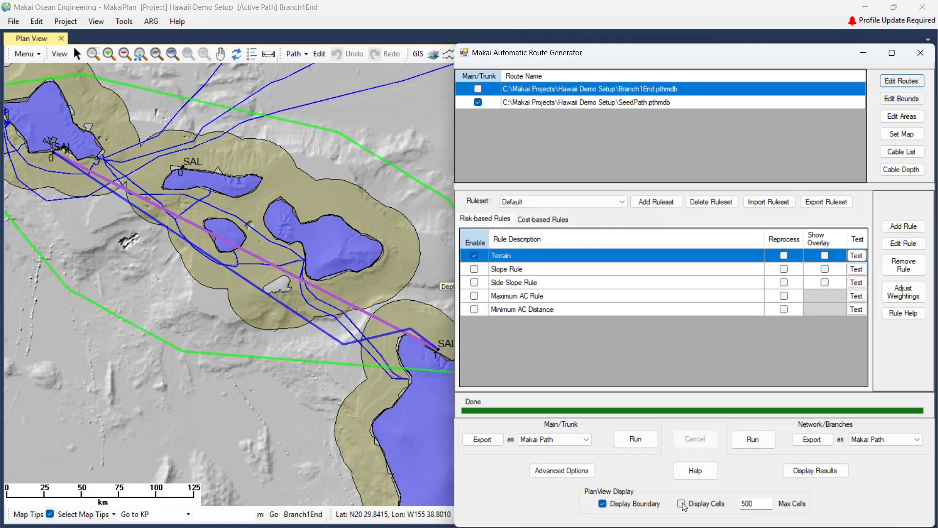
pyautogui.click(857, 256)
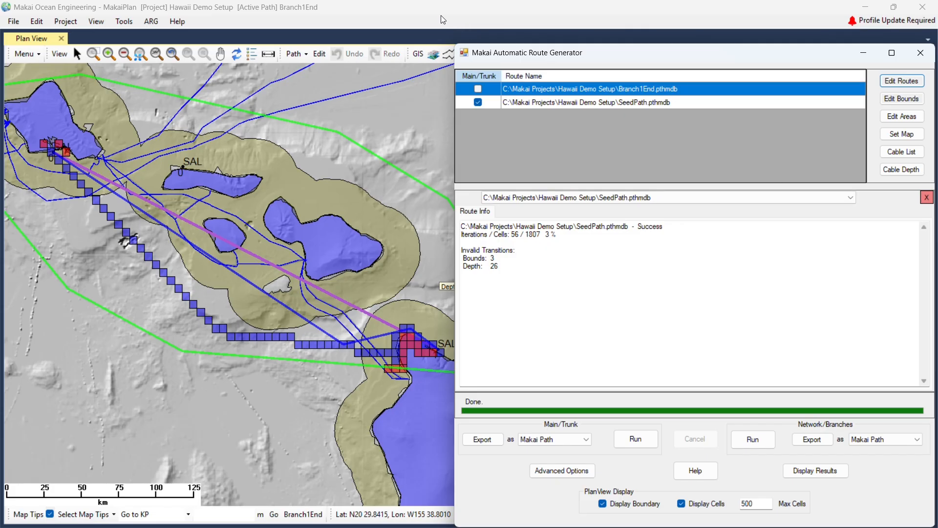
pyautogui.click(407, 18)
pyautogui.click(927, 198)
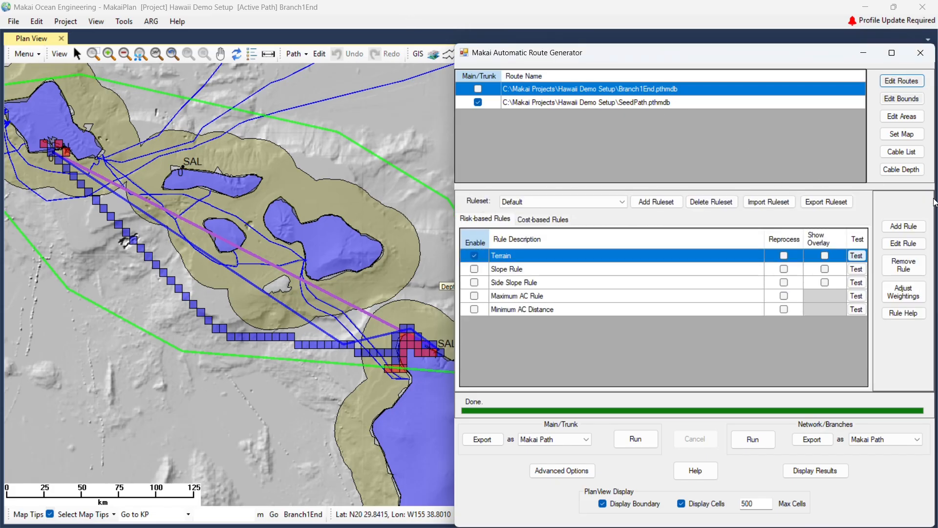
# Close the cable properties table and check the Cable Depth transition settings without changing them.
pyautogui.click(905, 154)
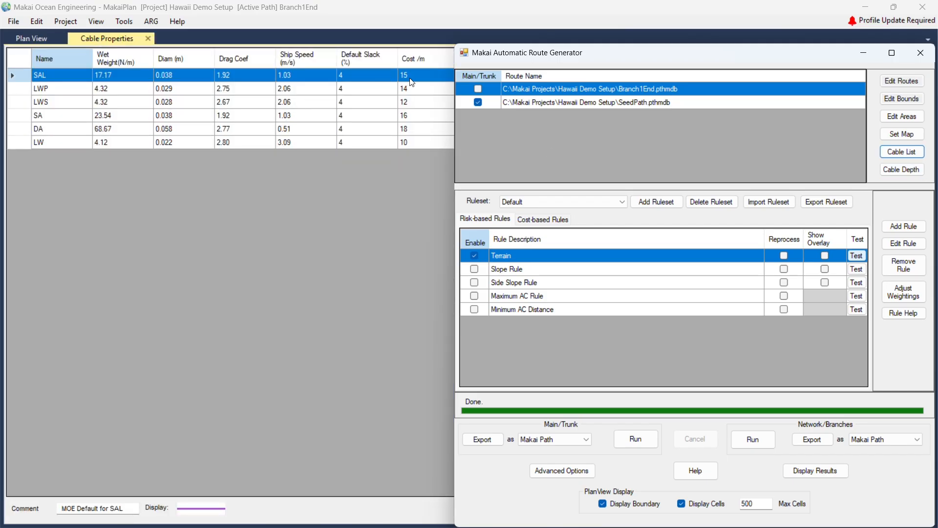
pyautogui.click(147, 38)
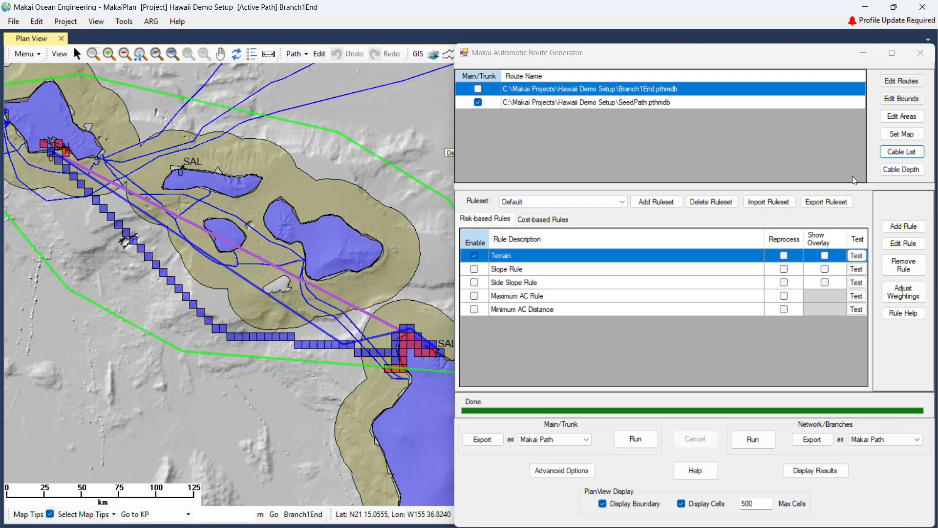
pyautogui.click(885, 172)
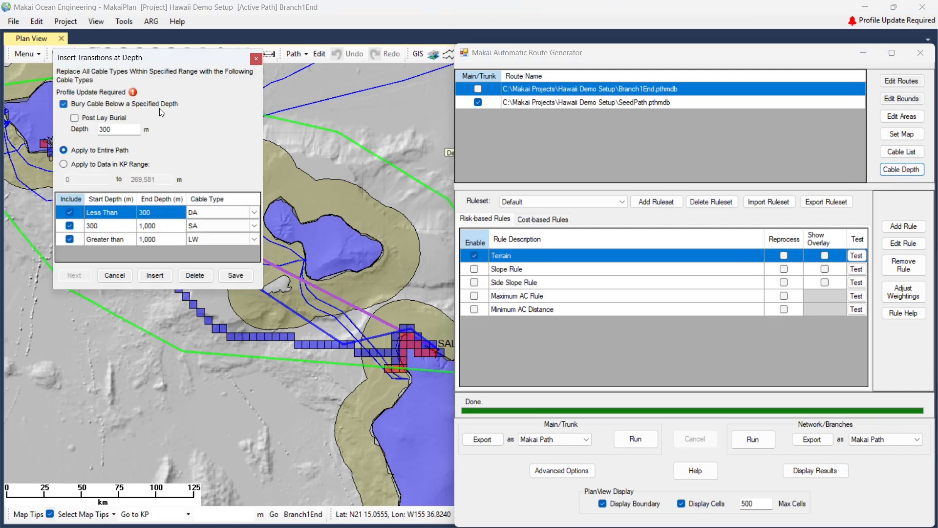
pyautogui.click(116, 276)
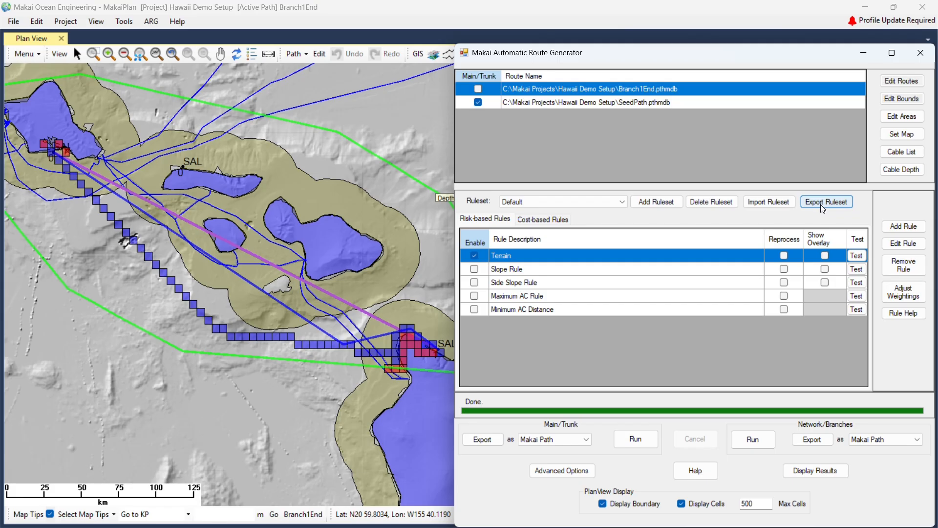
# Review the Terrain, Slope, Side Slope and Max AC (15 deg / 30 deg) rules, enabling Terrain.
pyautogui.doubleClick(522, 259)
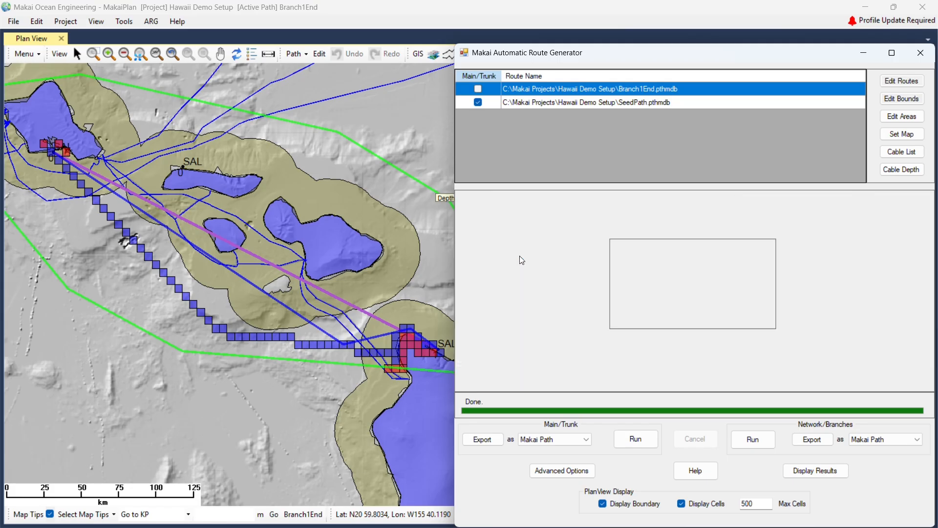
pyautogui.click(710, 264)
pyautogui.click(708, 263)
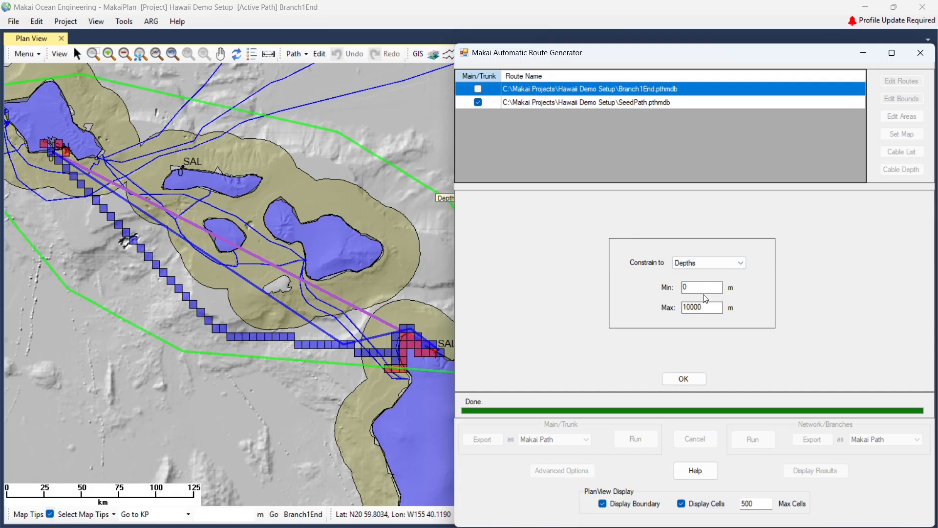
pyautogui.click(694, 379)
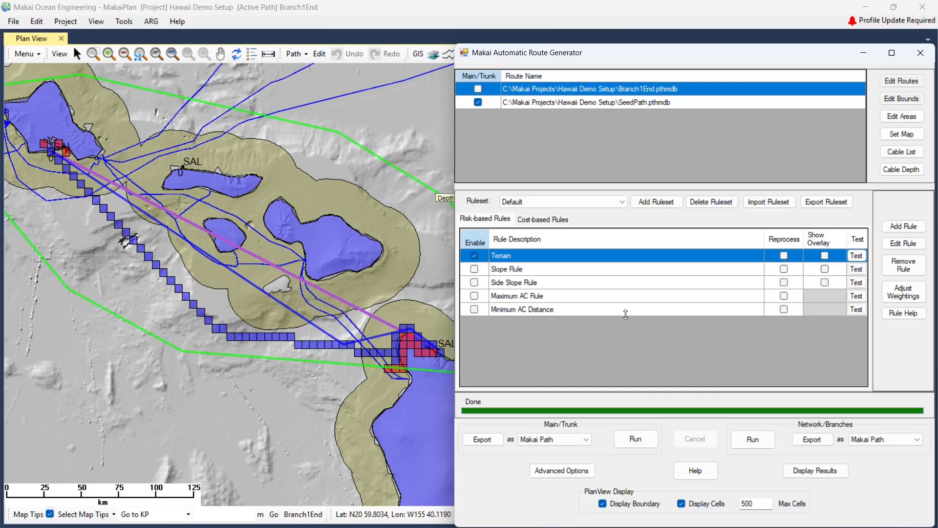
pyautogui.click(474, 256)
pyautogui.doubleClick(531, 272)
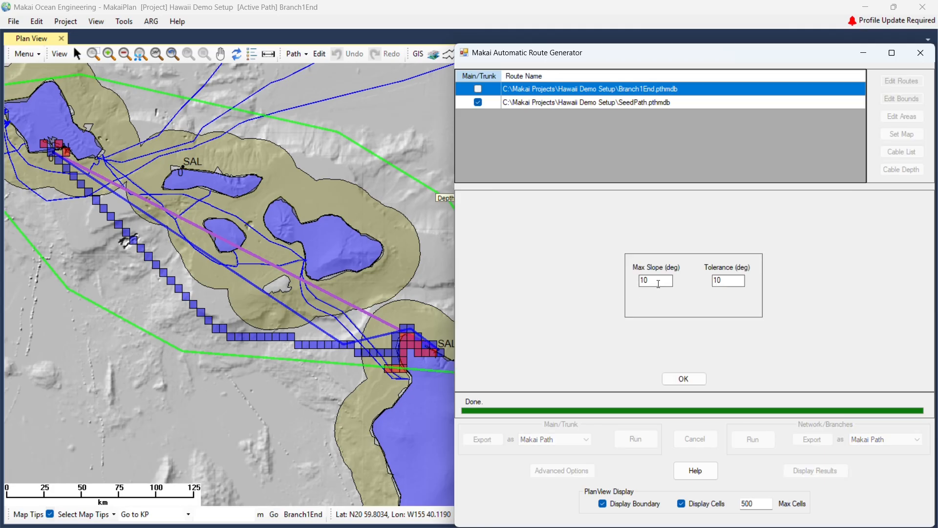
pyautogui.click(685, 378)
pyautogui.click(545, 283)
pyautogui.click(684, 380)
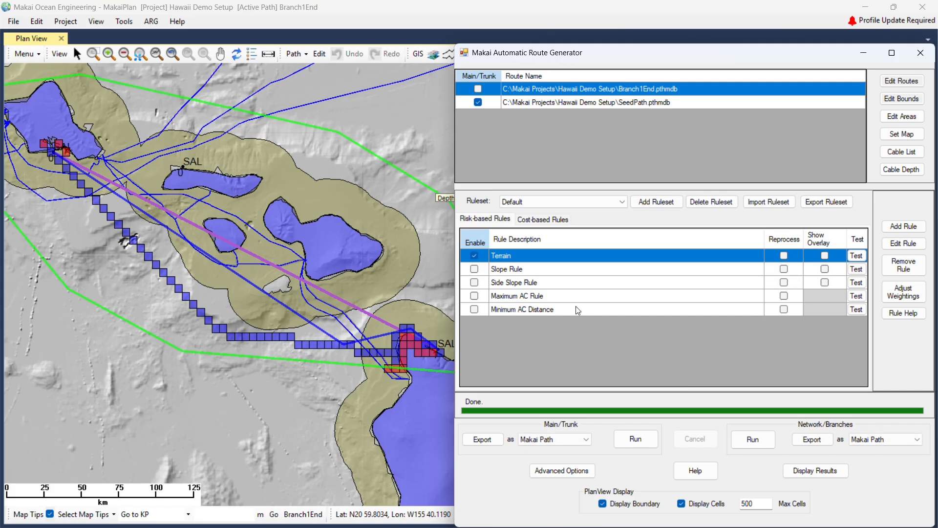
pyautogui.click(559, 296)
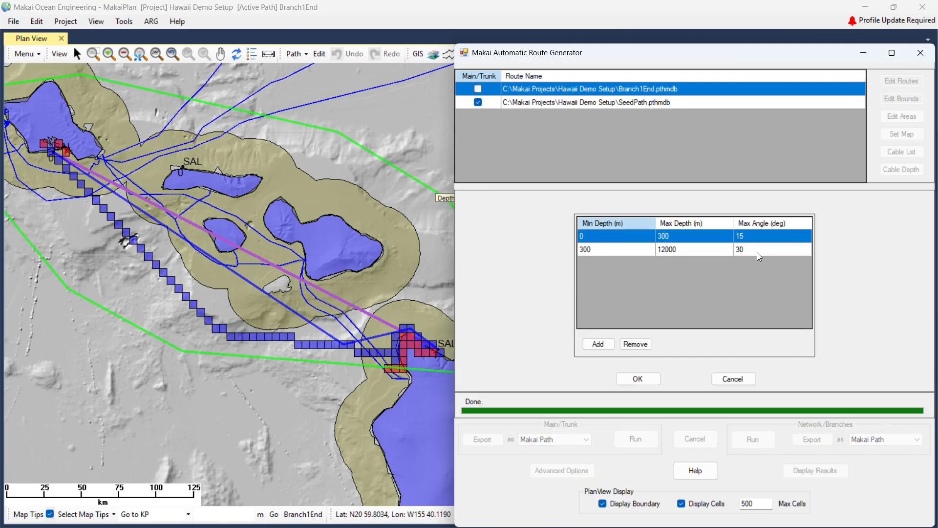
pyautogui.click(646, 378)
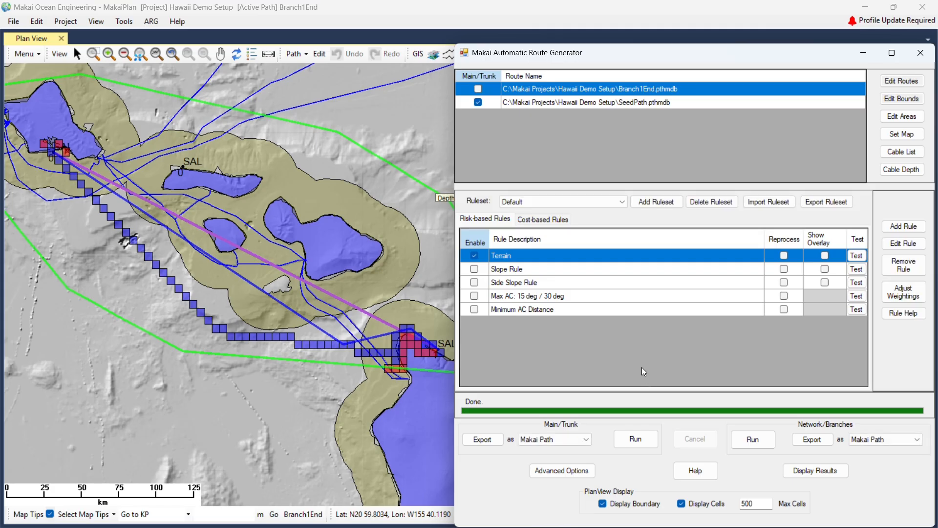
# Set the Minimum AC Distance rule's tolerance to 5000 m.
pyautogui.doubleClick(573, 310)
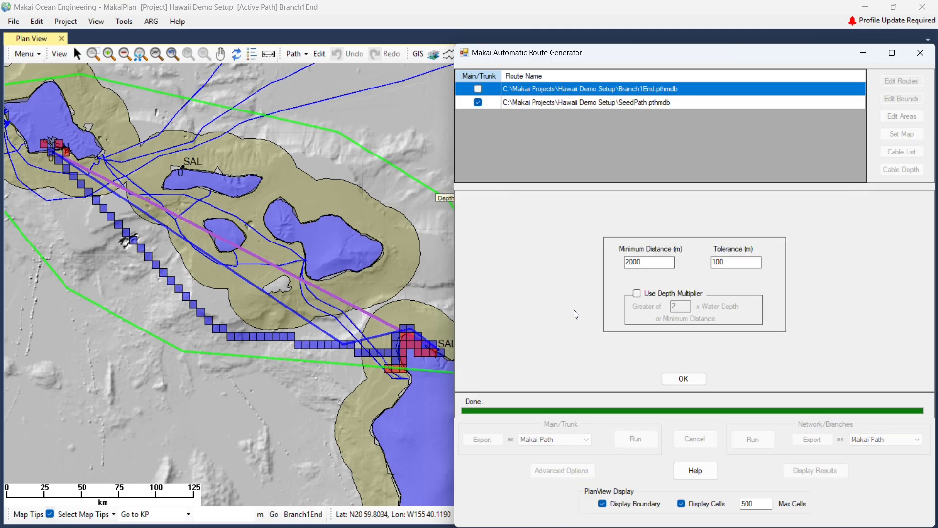
pyautogui.doubleClick(728, 262)
pyautogui.write('5000')
pyautogui.moveTo(655, 262); pyautogui.dragTo(603, 265)
# Set minimum AC distance to 1000 m and enable the Slope, Side Slope, Max AC and distance rules.
pyautogui.write('1000')
pyautogui.click(683, 378)
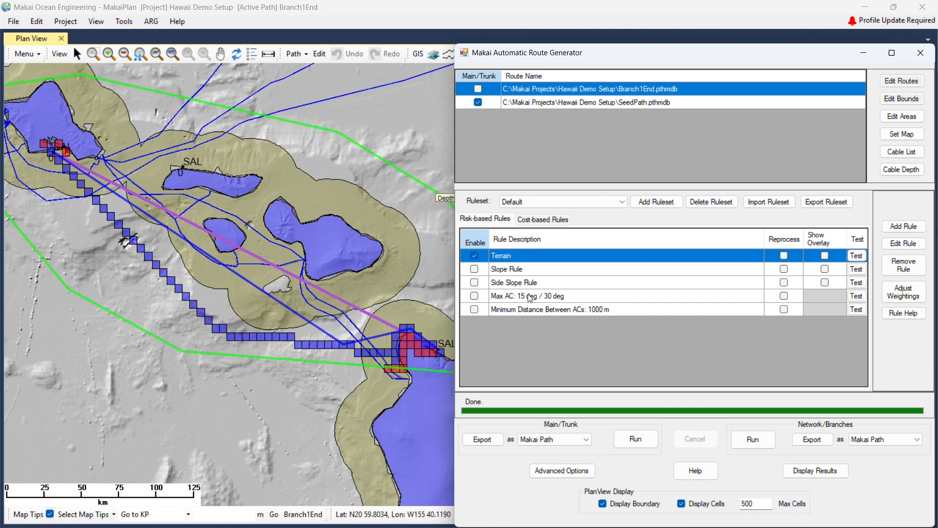
pyautogui.click(473, 269)
pyautogui.click(474, 283)
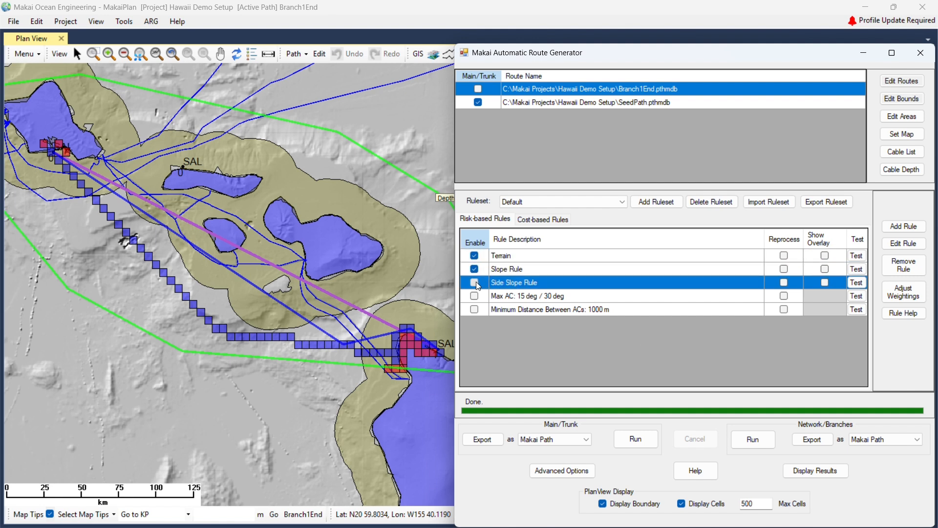
pyautogui.click(474, 297)
pyautogui.click(474, 296)
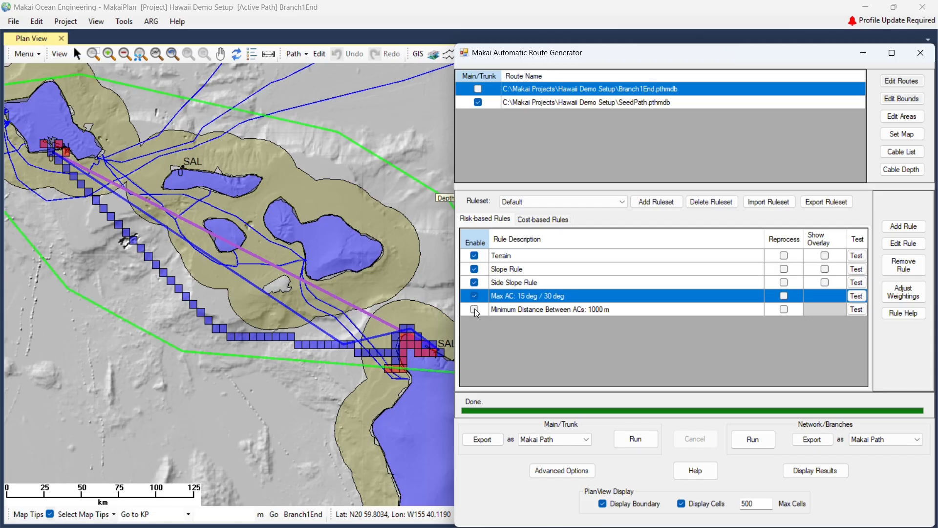
pyautogui.click(474, 309)
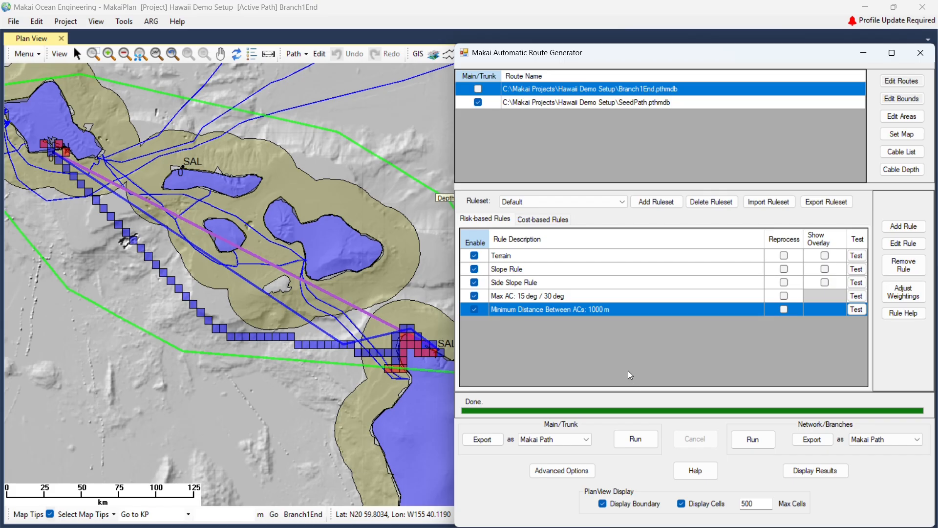
pyautogui.click(547, 219)
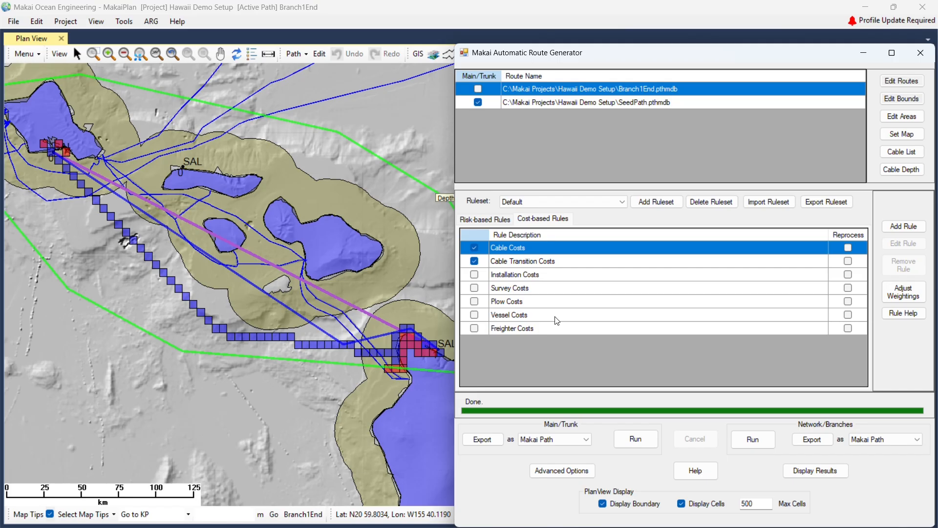
# Enable Installation Costs and Plow Costs, leaving the Cable Depth settings unchanged.
pyautogui.click(474, 274)
pyautogui.click(475, 301)
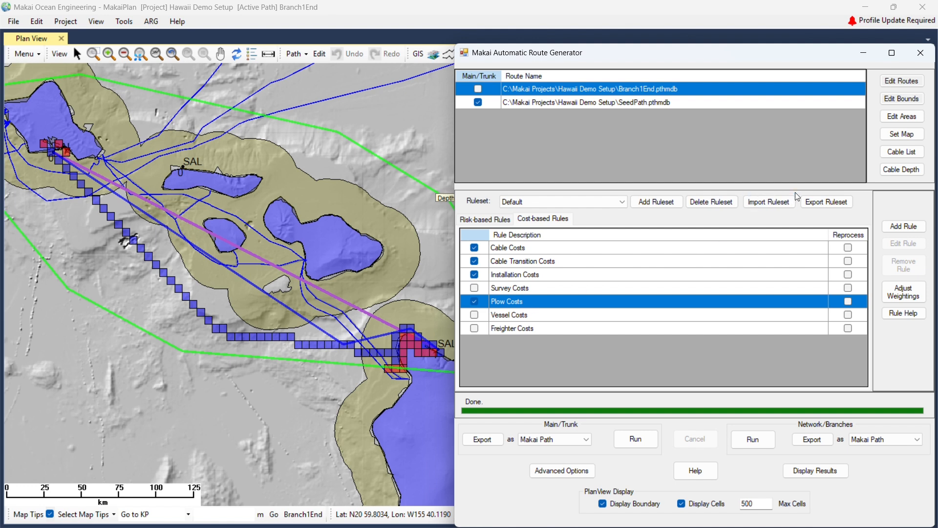
pyautogui.click(890, 174)
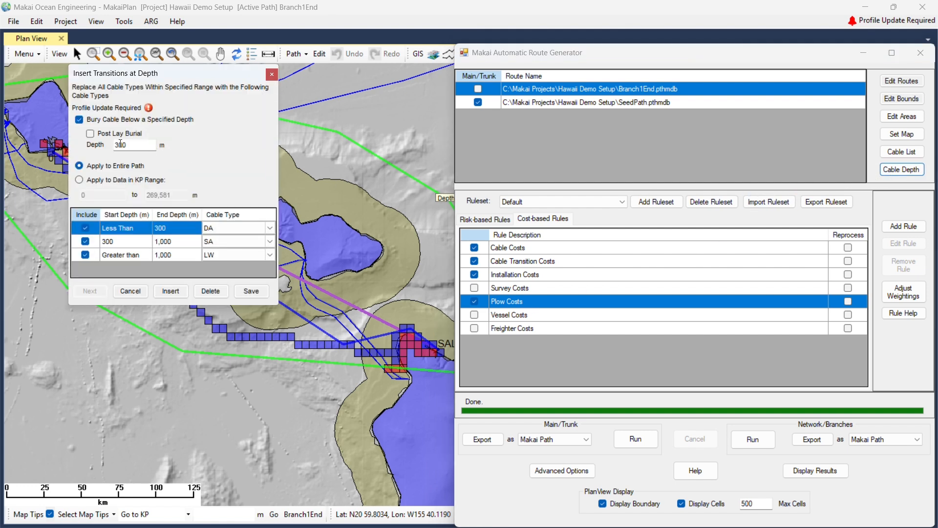
pyautogui.click(136, 291)
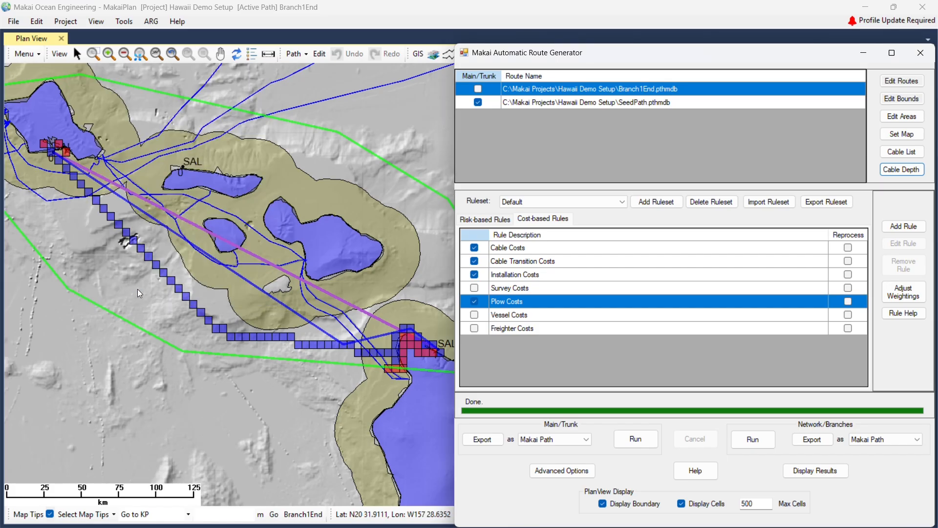
pyautogui.click(488, 218)
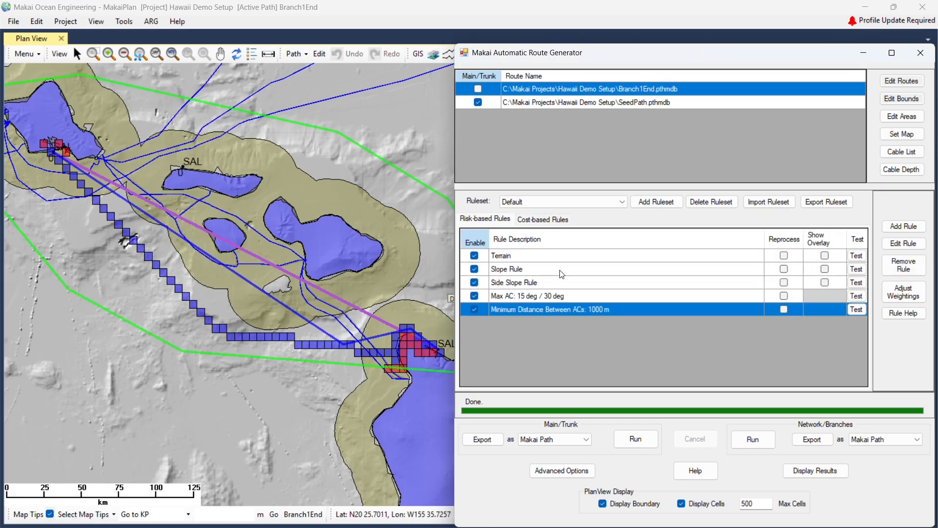
# Start a new rule and browse the Crossing, No Altercourse, Proximity and Cost Zone types.
pyautogui.click(902, 228)
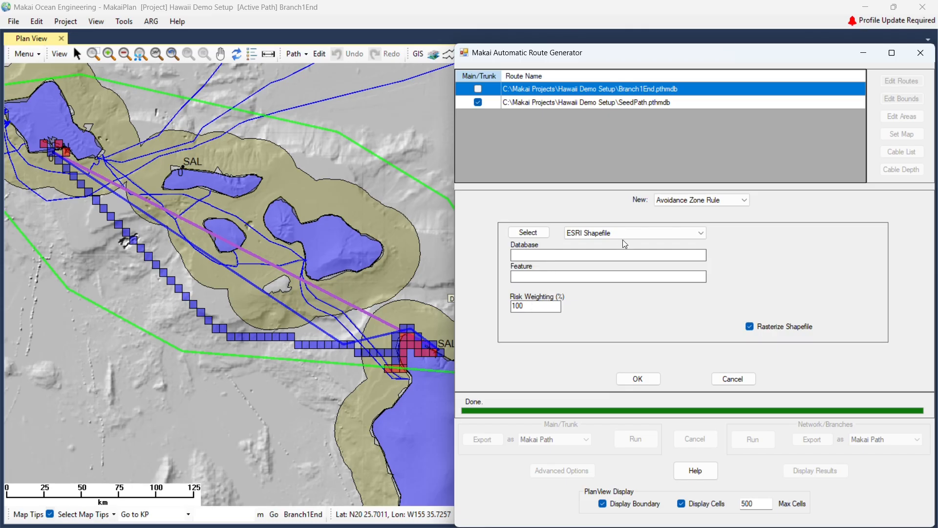
pyautogui.click(673, 203)
pyautogui.click(676, 216)
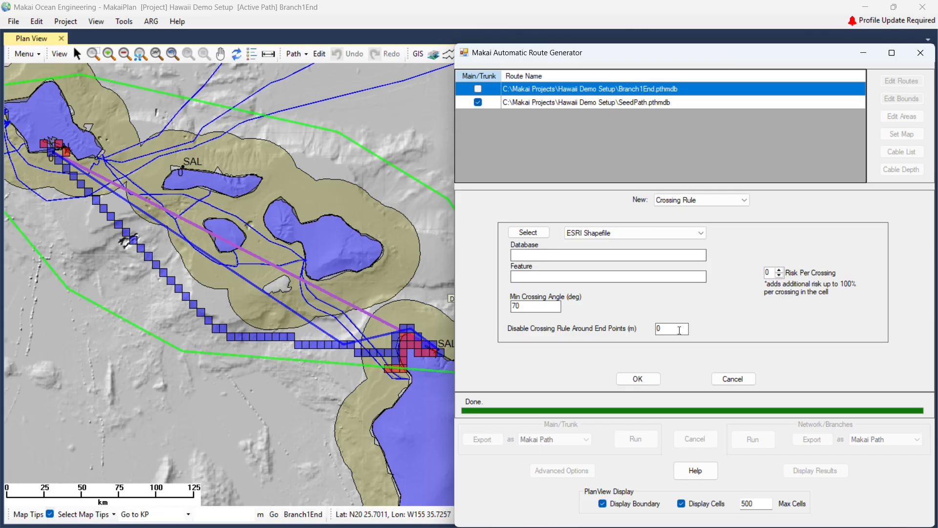
pyautogui.click(711, 198)
pyautogui.click(698, 218)
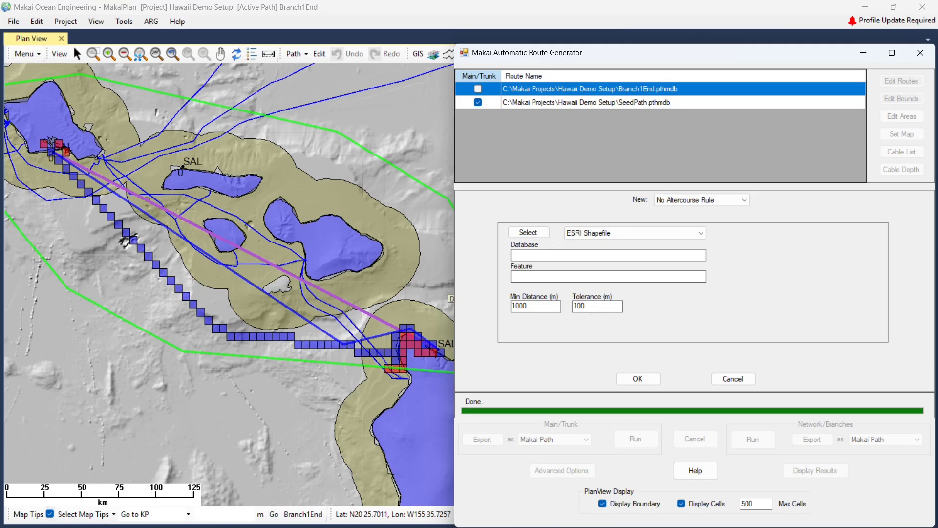
pyautogui.click(697, 199)
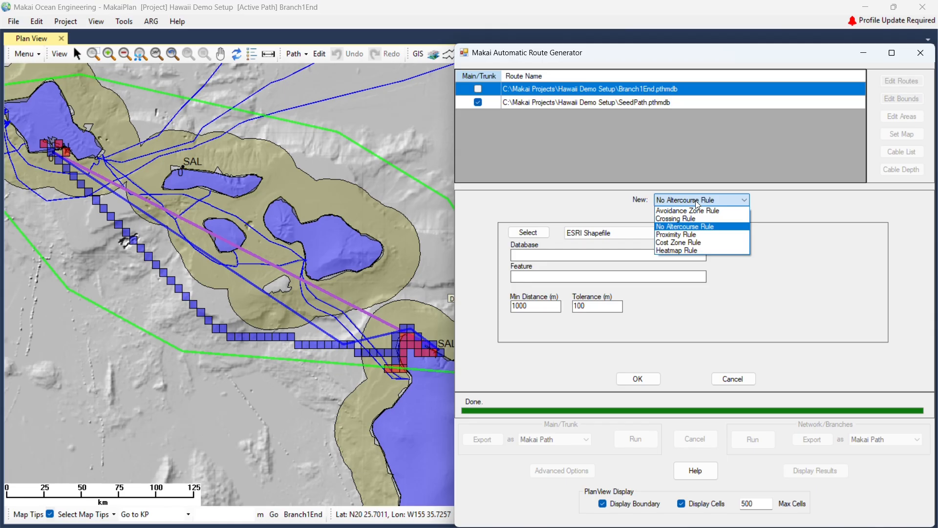
pyautogui.click(685, 223)
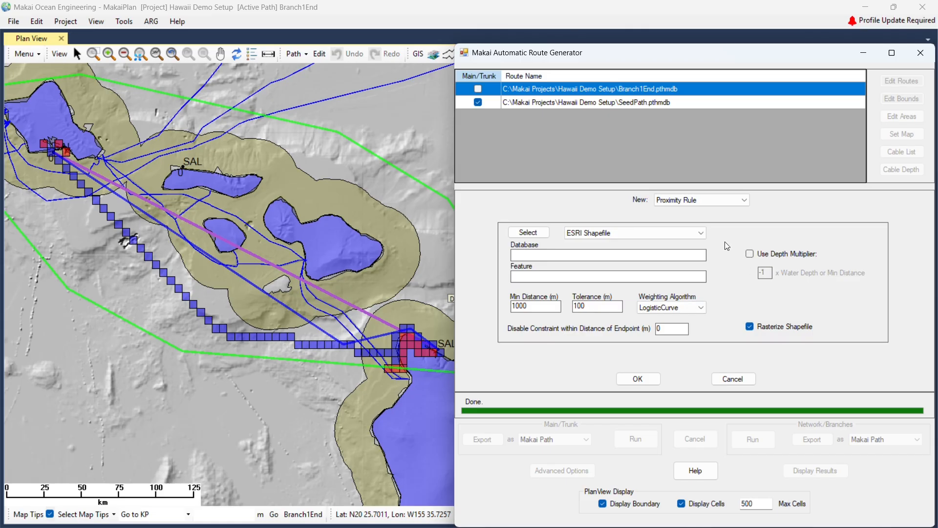
pyautogui.click(705, 199)
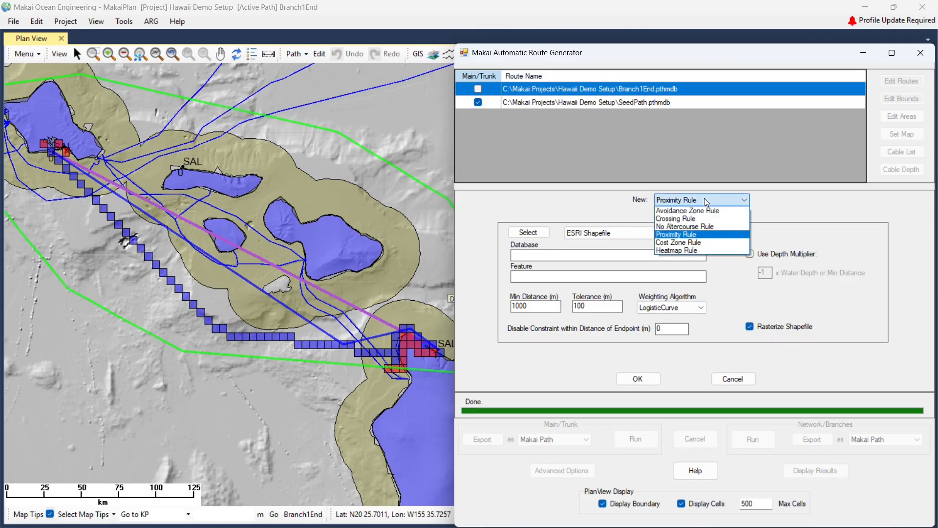
pyautogui.click(679, 243)
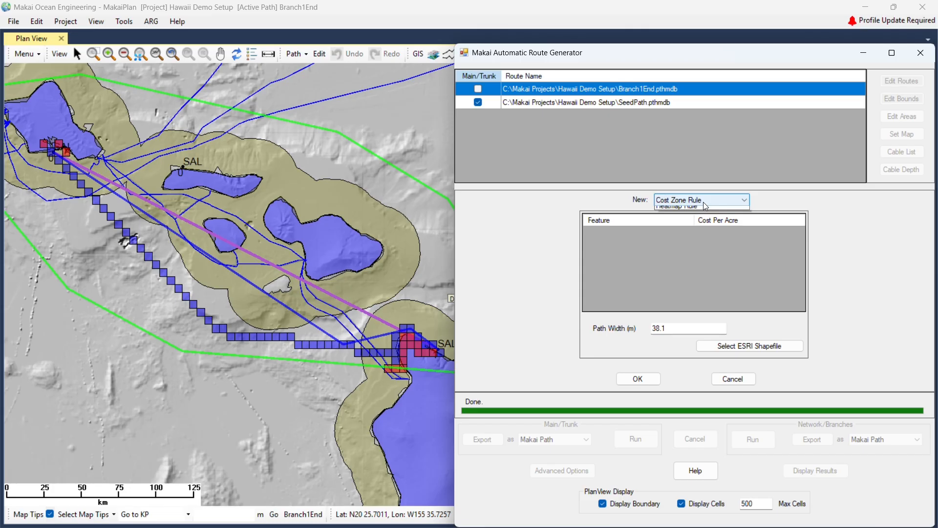
# Look over Heatmap Rule options (Grayscale Image, Min to Max Value), then choose Proximity Rule.
pyautogui.click(704, 203)
pyautogui.click(684, 250)
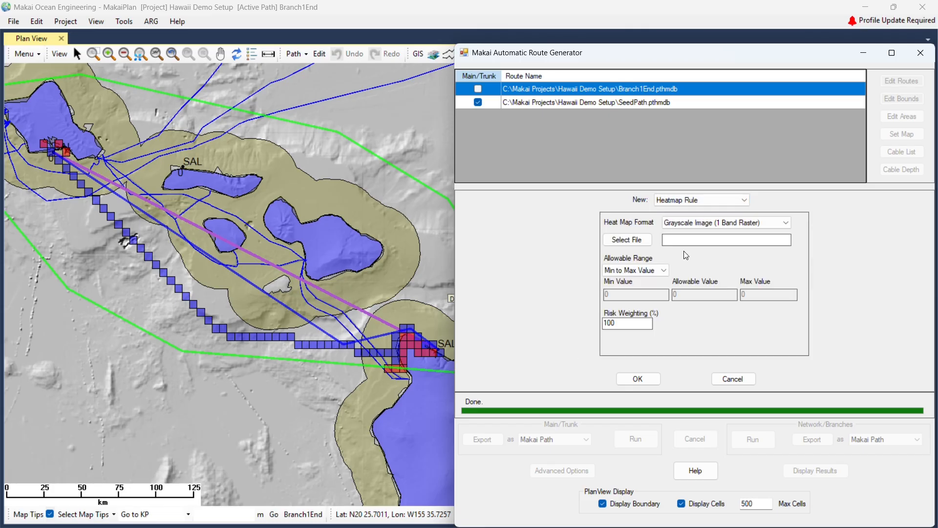
pyautogui.click(713, 223)
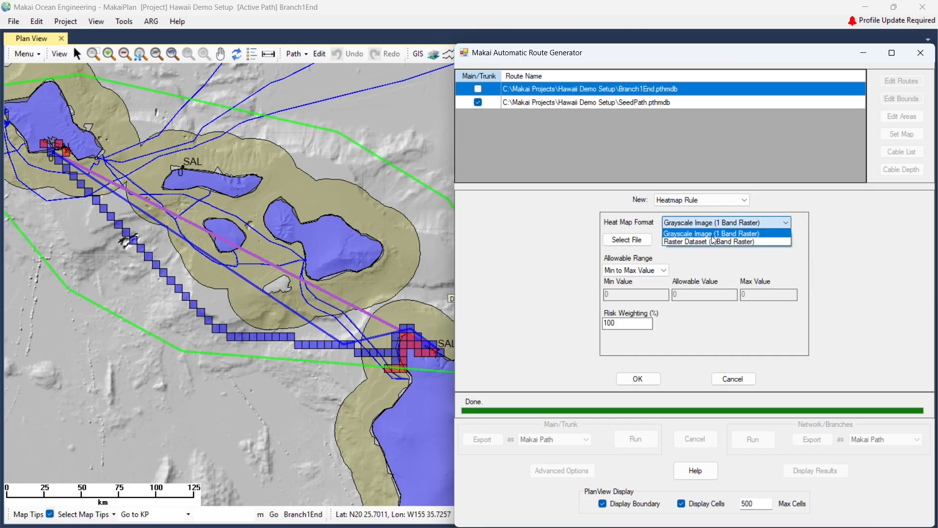
pyautogui.click(712, 234)
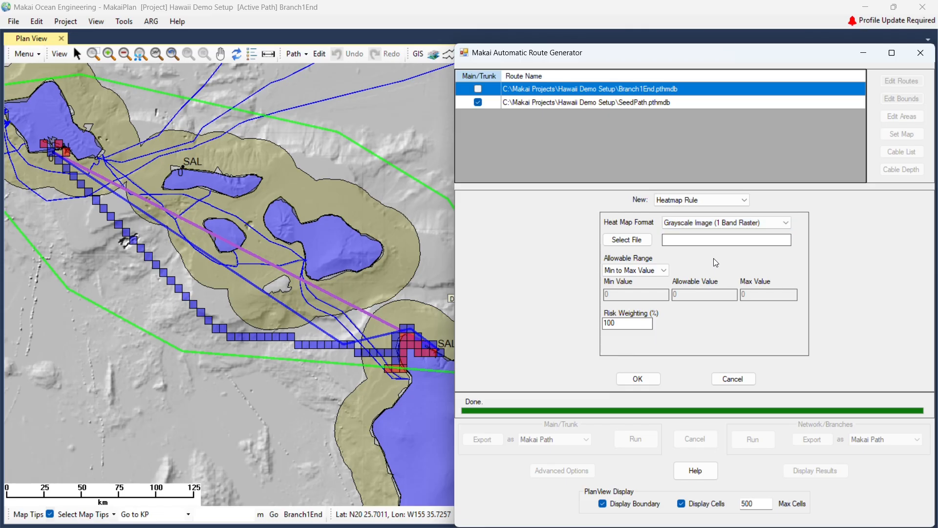
pyautogui.click(655, 271)
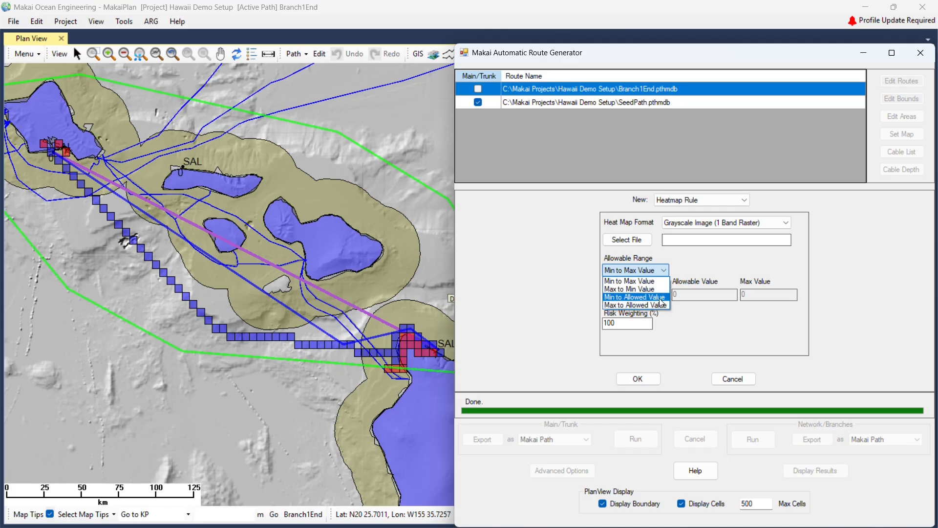
pyautogui.click(701, 253)
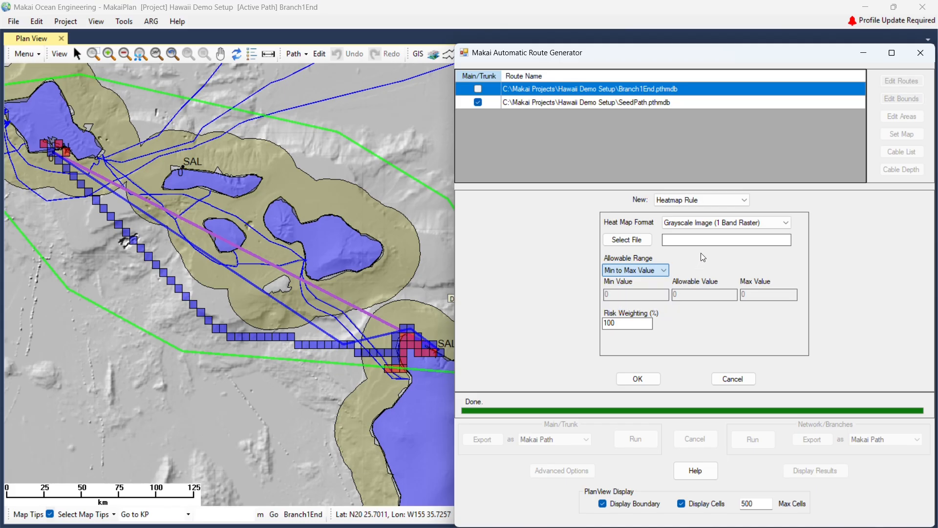
pyautogui.click(693, 198)
pyautogui.click(685, 235)
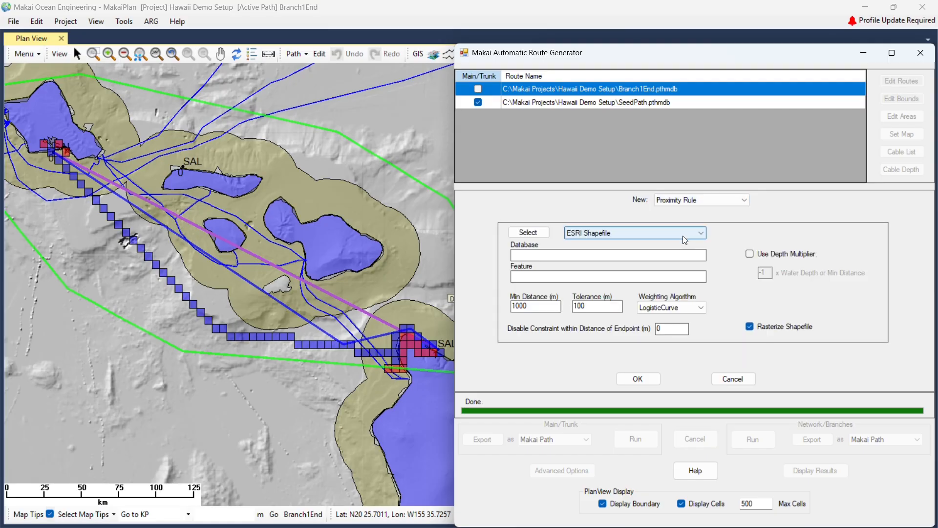
# Load HawaiiRefData > HawaiiCables > Fibre_Optic_Cable.shp as the proximity rule's source.
pyautogui.click(525, 231)
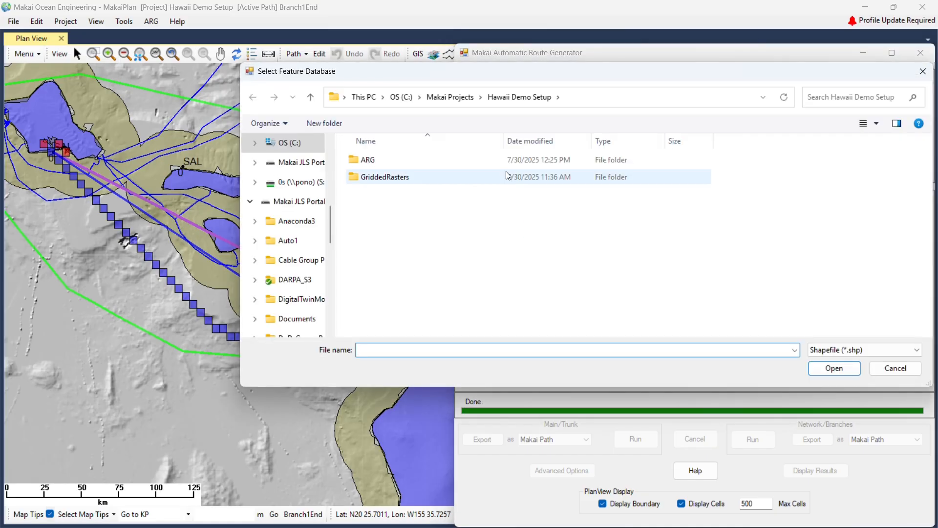
pyautogui.click(459, 98)
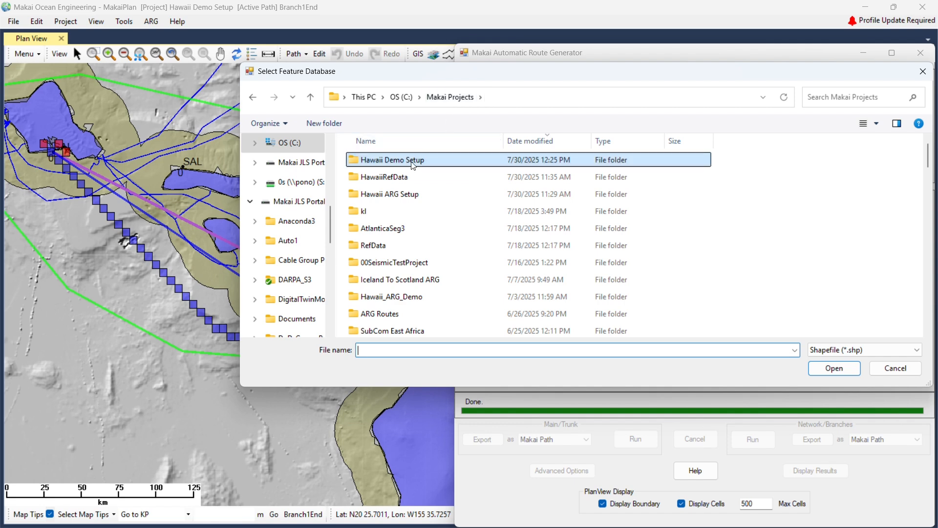
pyautogui.doubleClick(391, 177)
pyautogui.doubleClick(383, 160)
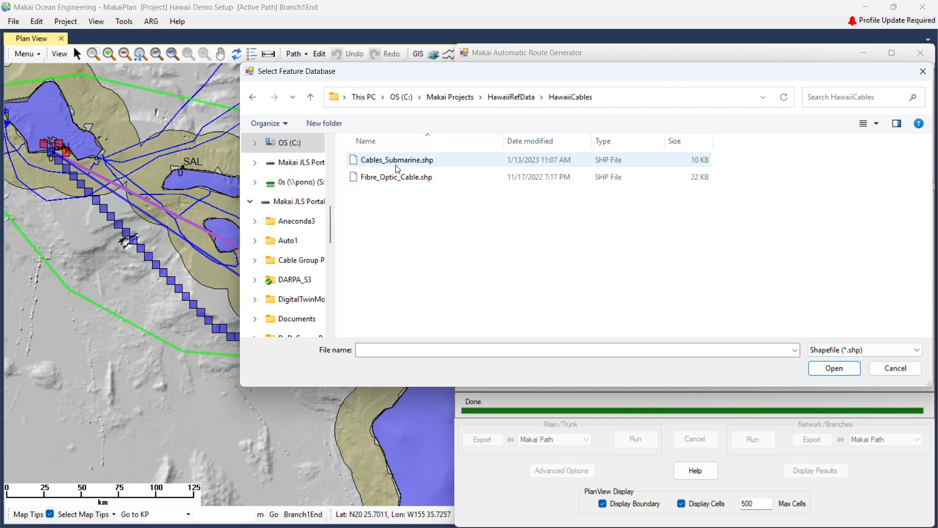
pyautogui.click(397, 177)
pyautogui.click(833, 368)
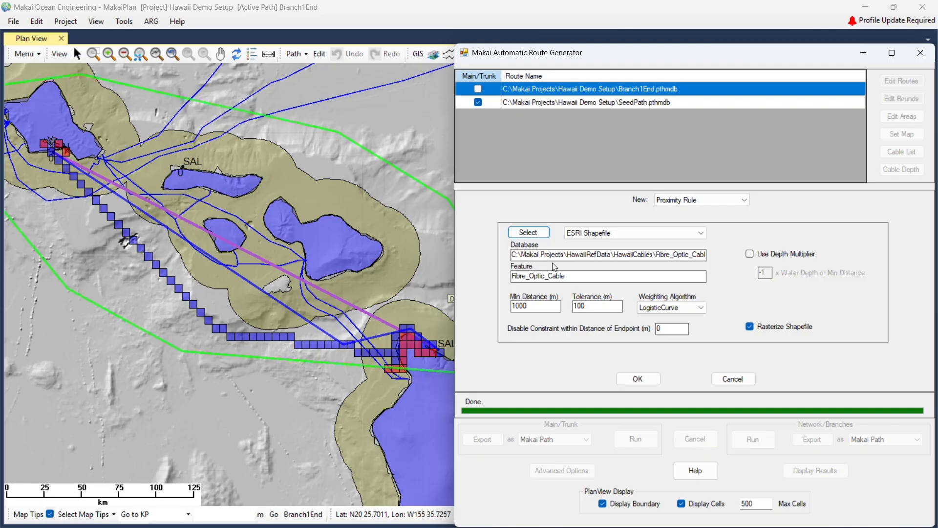
# Set min distance 250 m, tolerance 5000 m, depth multiplier on, endpoint distance 1000, and save.
pyautogui.doubleClick(550, 307)
pyautogui.write('5000')
pyautogui.press('Tab')
pyautogui.write('5000')
pyautogui.click(751, 253)
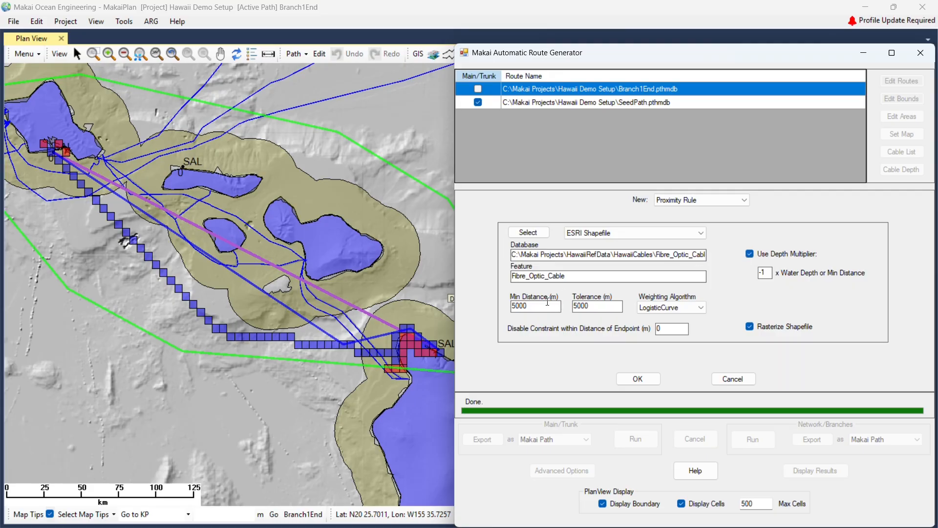
pyautogui.doubleClick(538, 304)
pyautogui.write('250')
pyautogui.moveTo(765, 273); pyautogui.dragTo(751, 274)
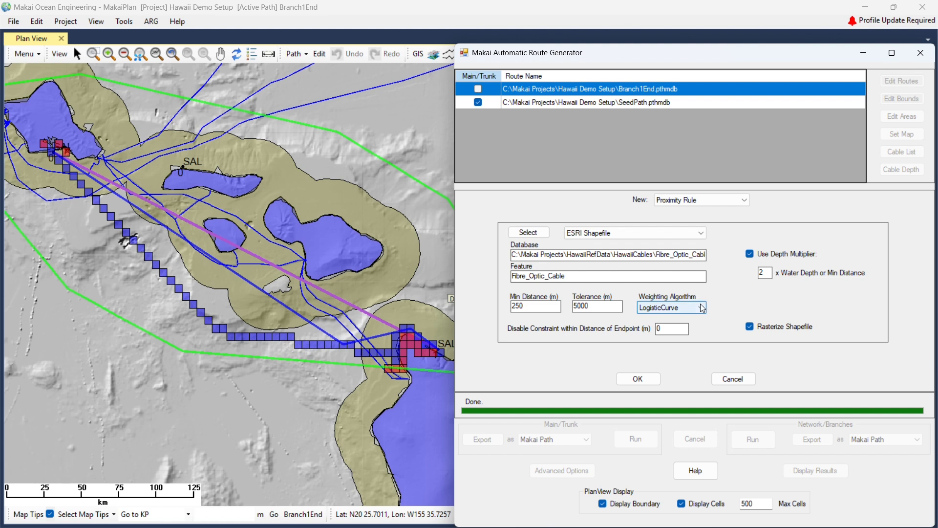
pyautogui.moveTo(669, 327); pyautogui.dragTo(645, 332)
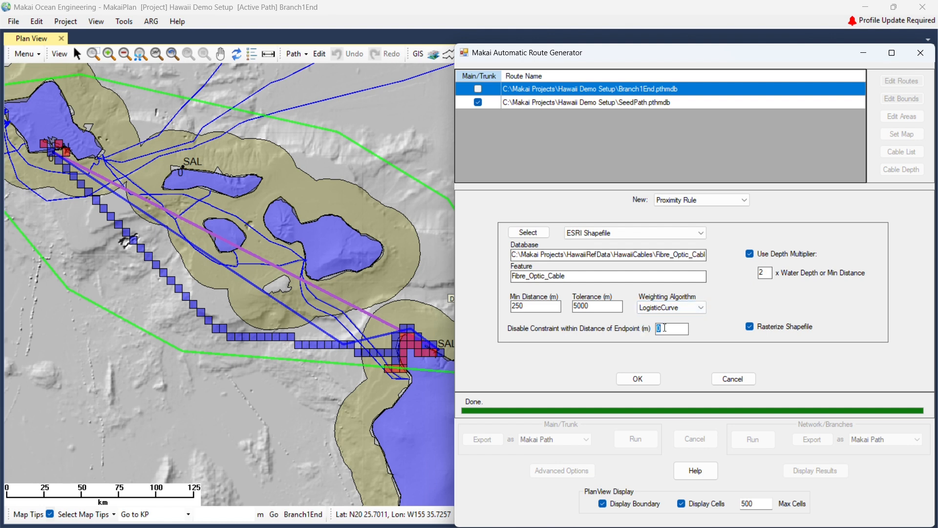
pyautogui.write('10000')
pyautogui.click(639, 377)
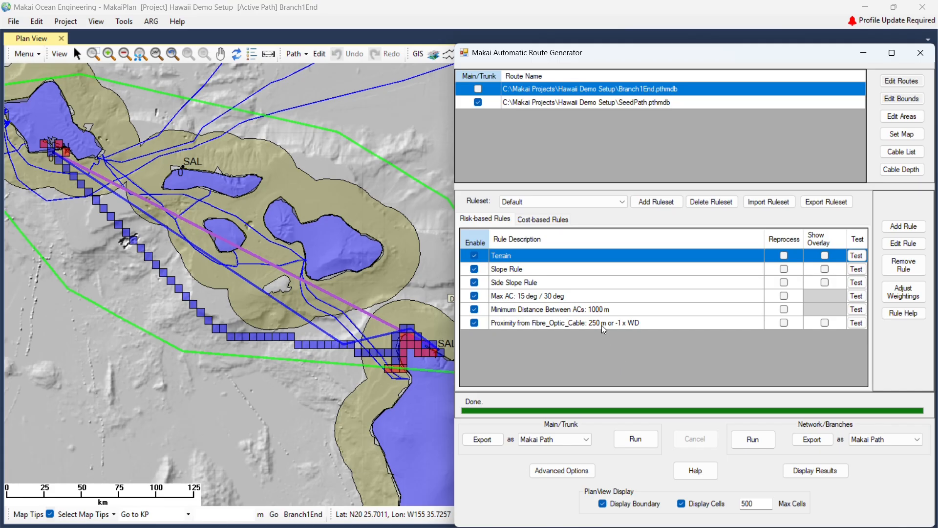
# Review the proximity rule and Minimum Distance Between ACs rule settings, then show the rule weightings.
pyautogui.doubleClick(602, 324)
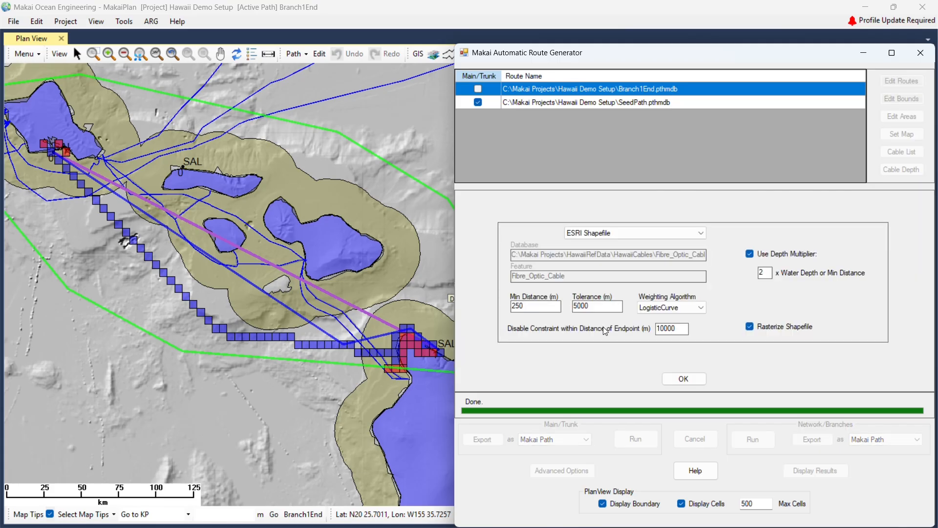
pyautogui.click(682, 379)
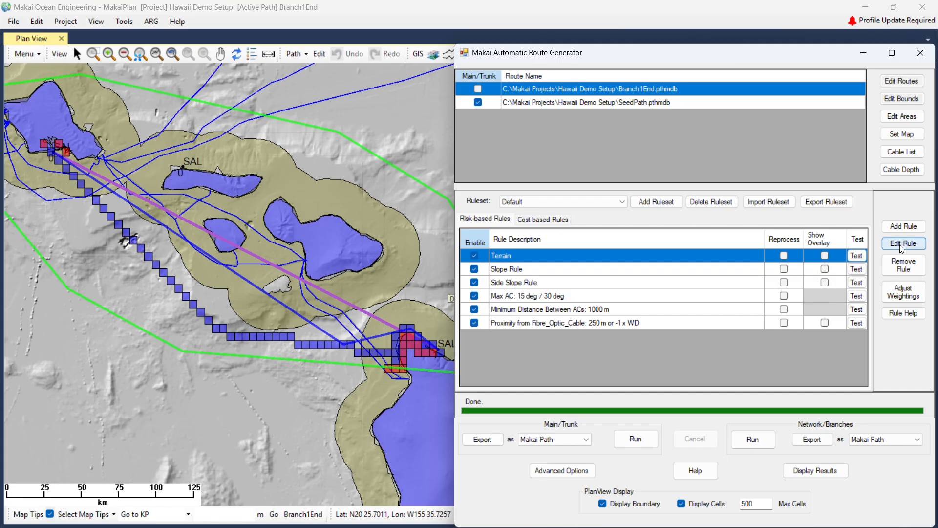
pyautogui.click(653, 308)
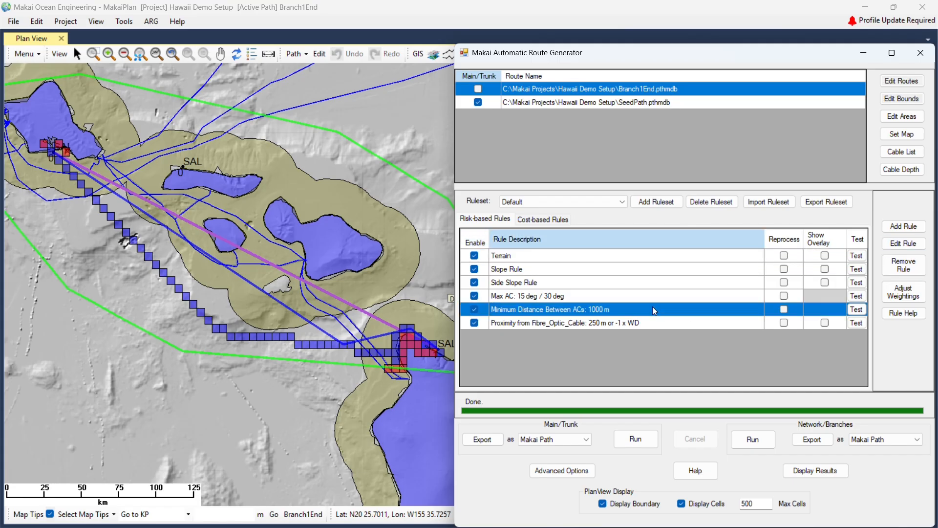
pyautogui.click(902, 244)
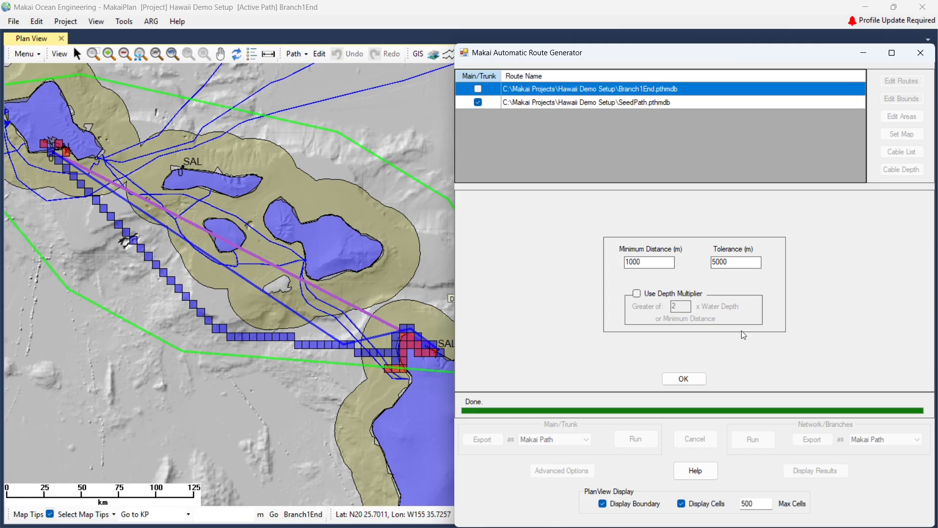
pyautogui.click(688, 379)
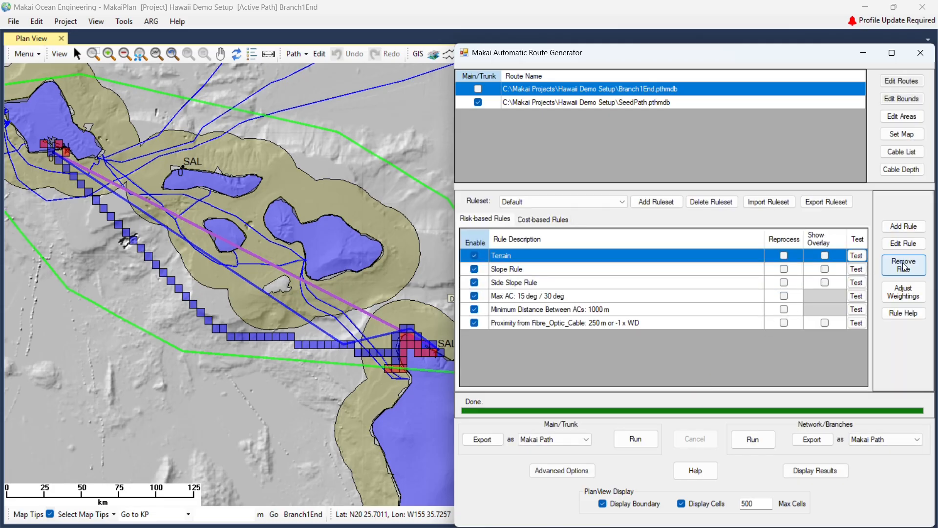
pyautogui.click(906, 294)
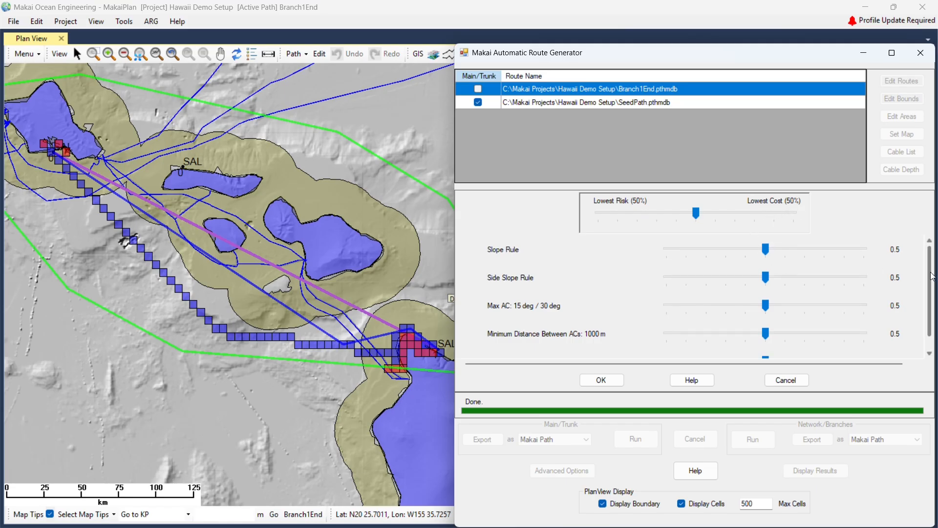
# Raise the Slope Rule and Side Slope Rule weightings from 0.5 to 1 and apply them.
pyautogui.scroll(-2, 931, 278)
pyautogui.scroll(2, 926, 280)
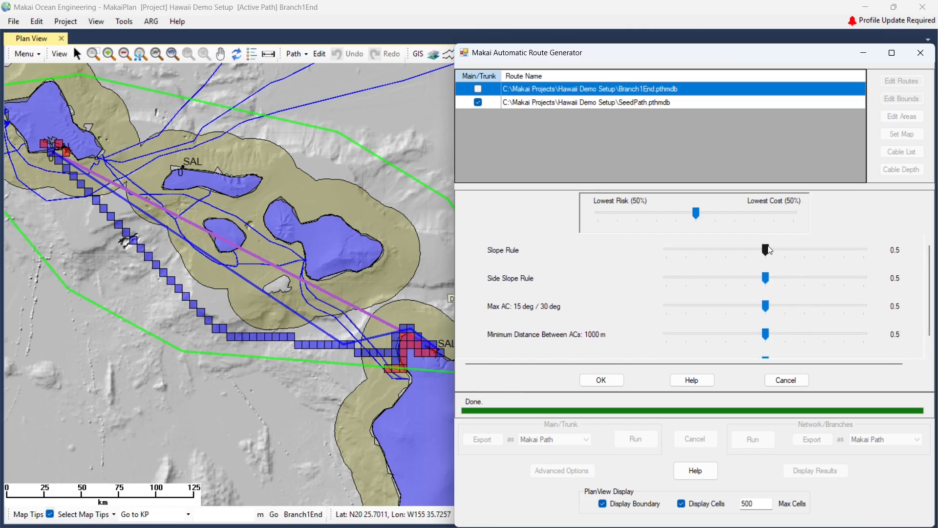
pyautogui.moveTo(804, 252); pyautogui.dragTo(864, 250)
pyautogui.moveTo(772, 275); pyautogui.dragTo(858, 279)
pyautogui.click(600, 380)
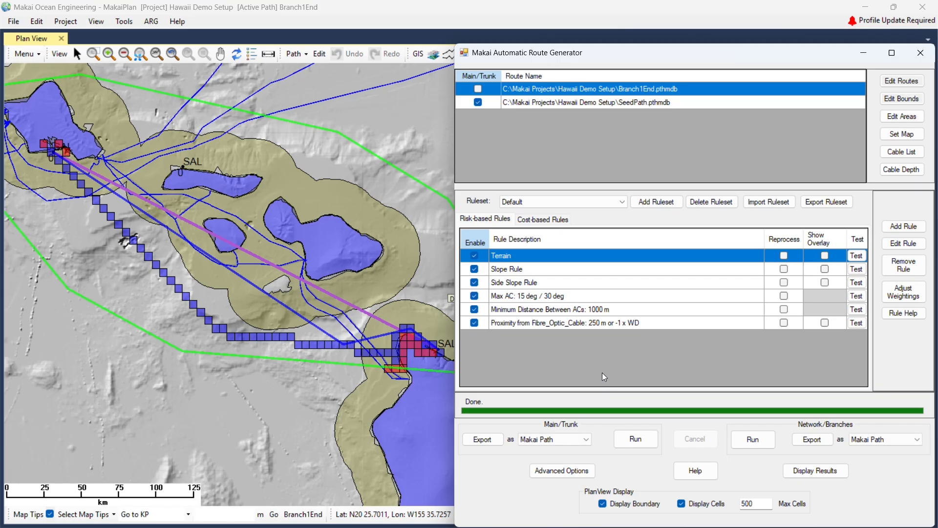
# Rerun the Main/Trunk route generation with the new weightings, redisplay its results, and hide the grid cells.
pyautogui.click(629, 439)
pyautogui.click(629, 439)
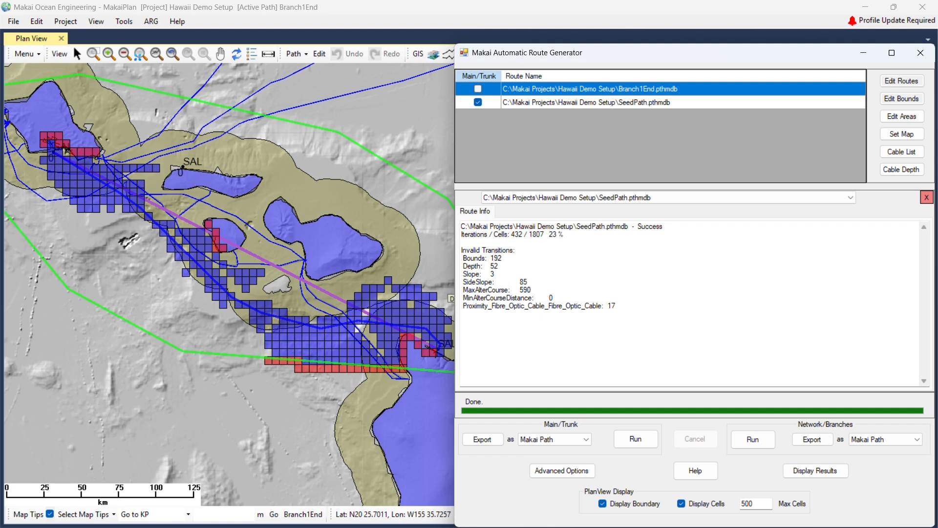
pyautogui.click(927, 197)
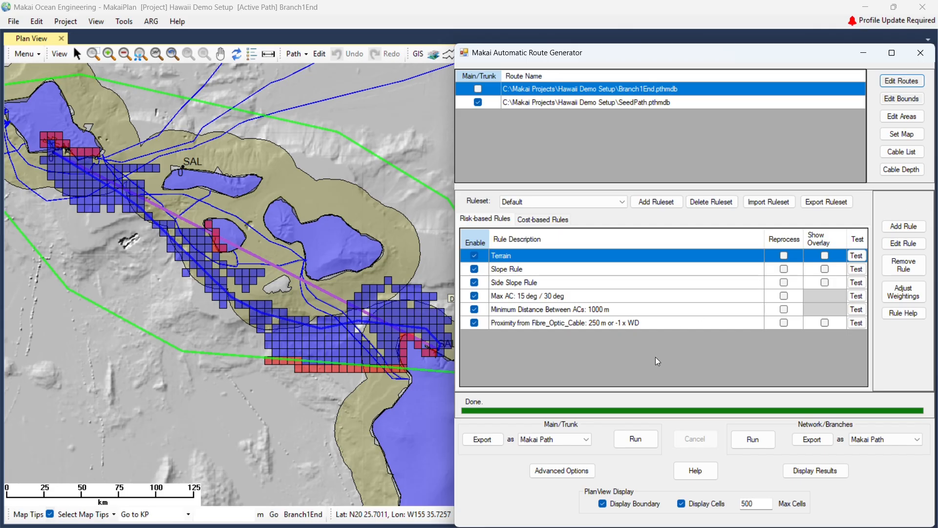
pyautogui.click(809, 468)
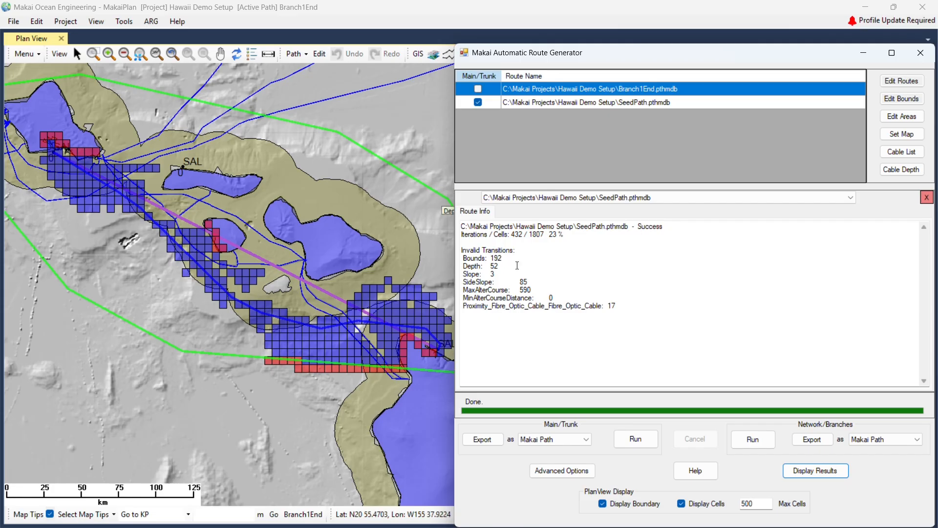
pyautogui.click(681, 504)
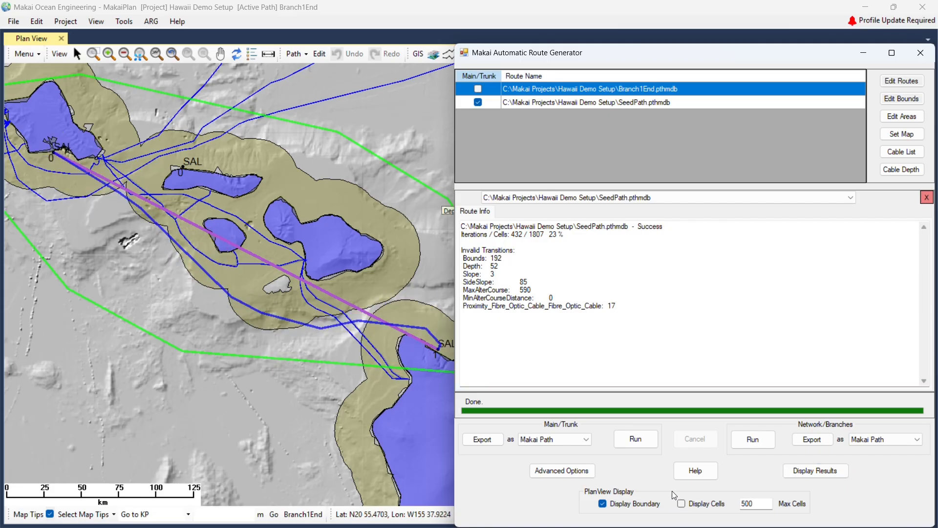
# Export the generated trunk route as FirstARGRoute in the Hawaii Demo Setup folder.
pyautogui.click(484, 440)
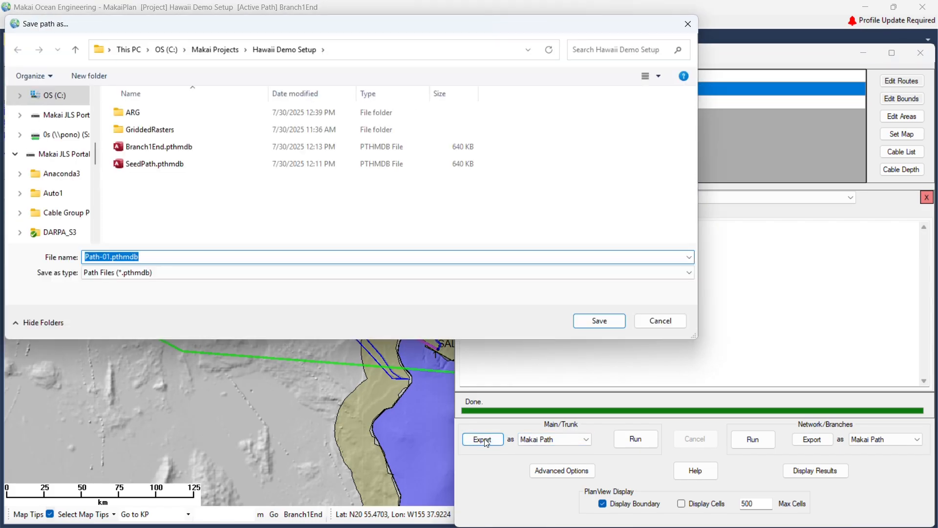
pyautogui.write('Fisrt')
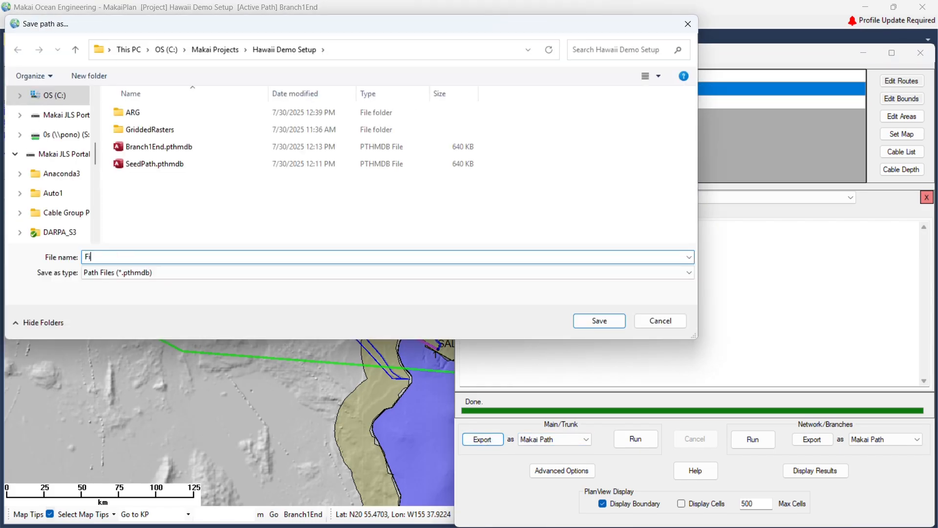
pyautogui.press('BackSpace')
pyautogui.press('BackSpace')
pyautogui.press('BackSpace')
pyautogui.write('rstARGRoute')
pyautogui.click(610, 321)
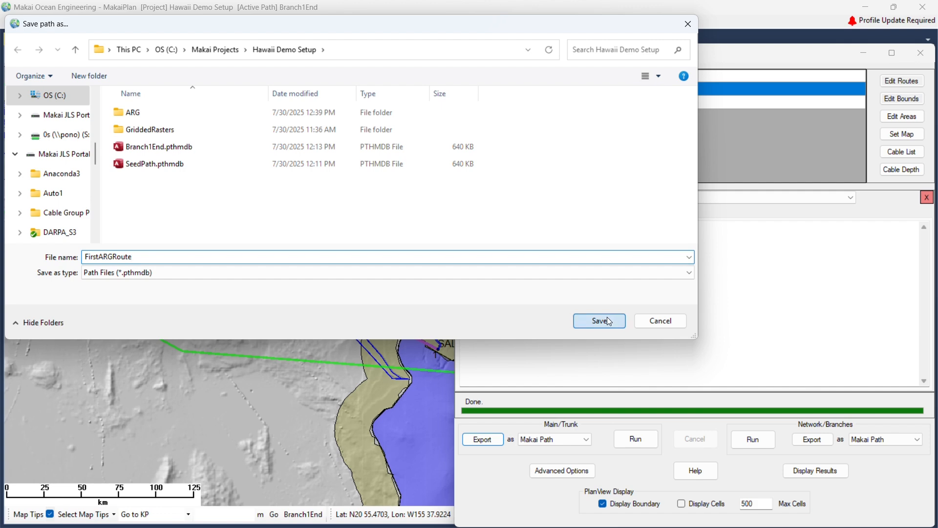